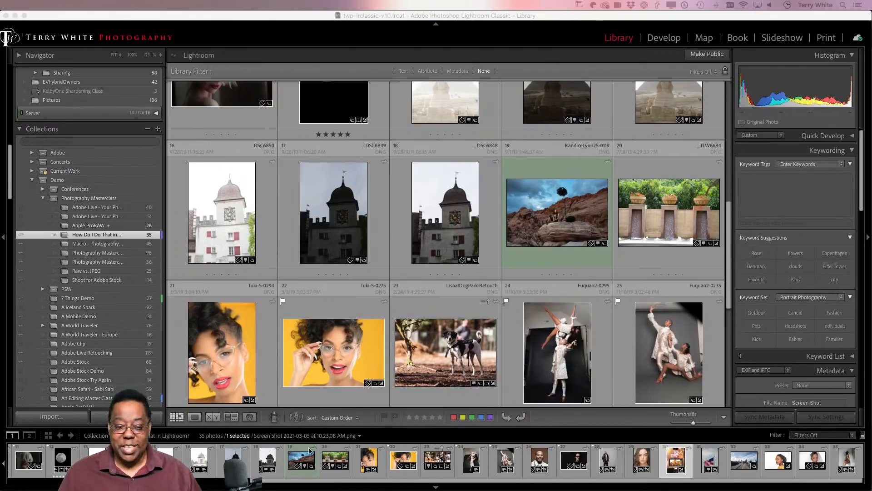
Set the "How Do I Do That in..." collection as the target collection
left_click(258, 19)
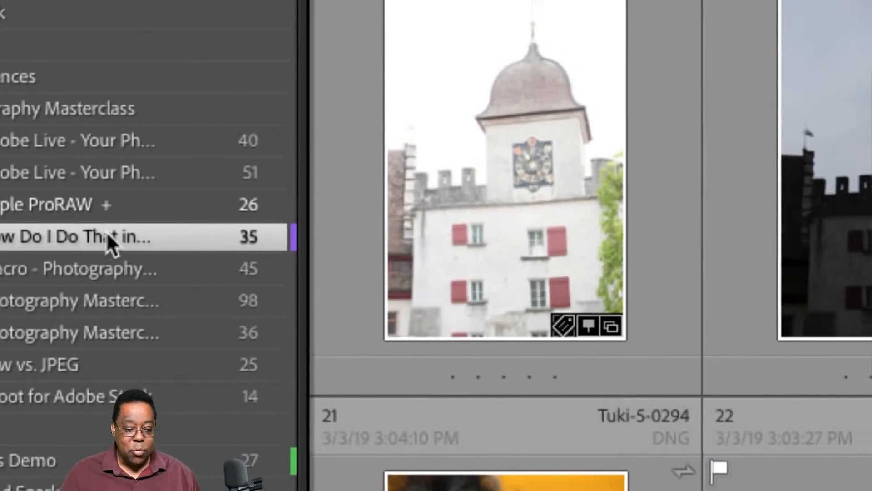
right_click(122, 229)
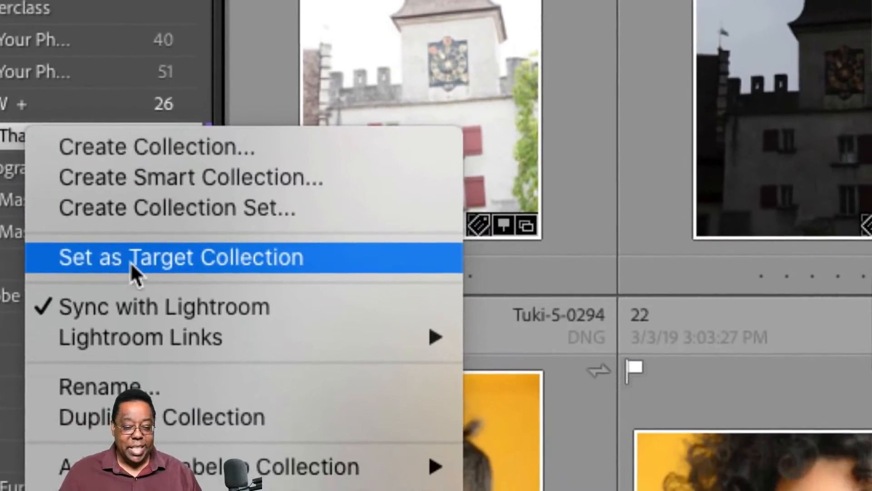
left_click(130, 262)
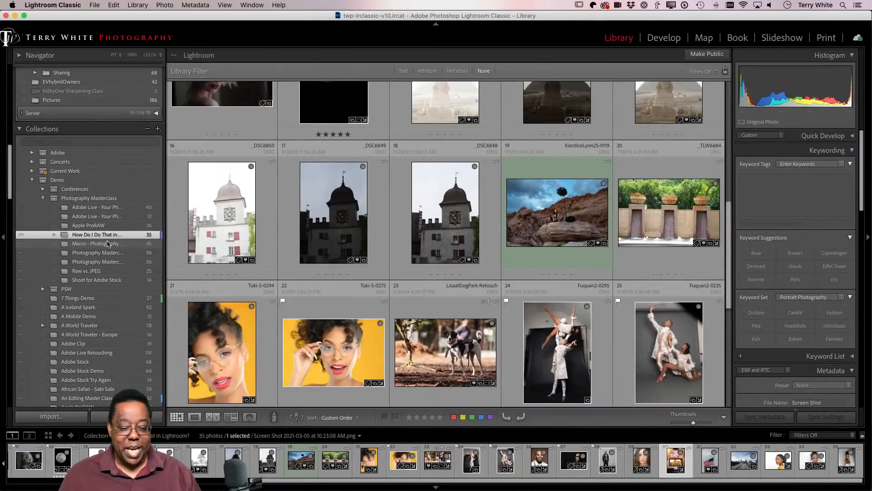
Open the Pano collection and locate the Iceland-2016 mountain shots in it
scroll(288, 258, "down", 3)
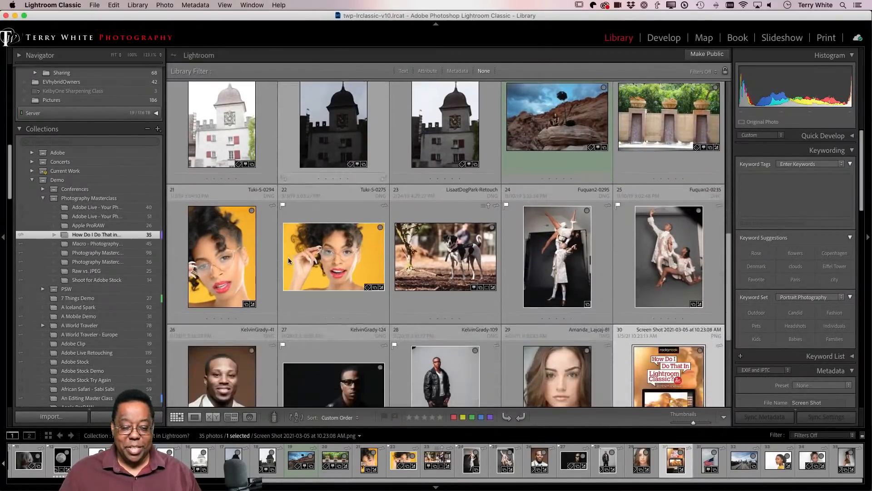
scroll(288, 257, "down", 6)
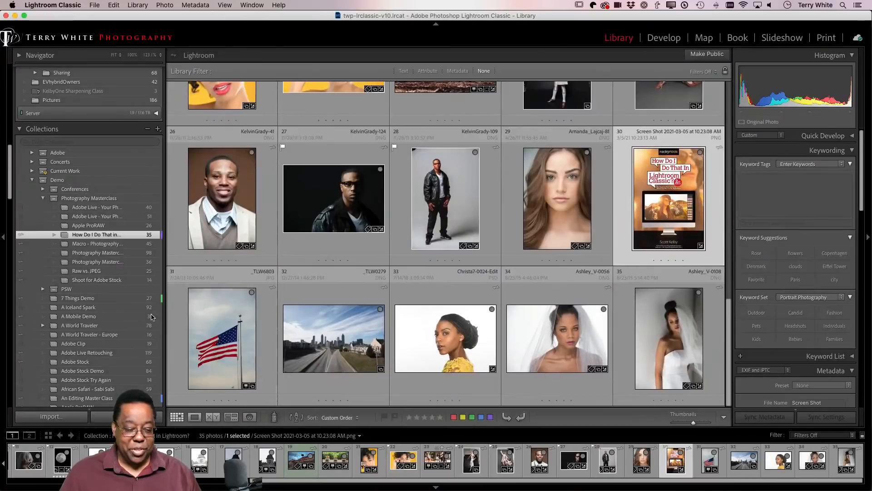
scroll(111, 330, "down", 15)
scroll(111, 331, "down", 10)
scroll(111, 331, "down", 5)
left_click(90, 325)
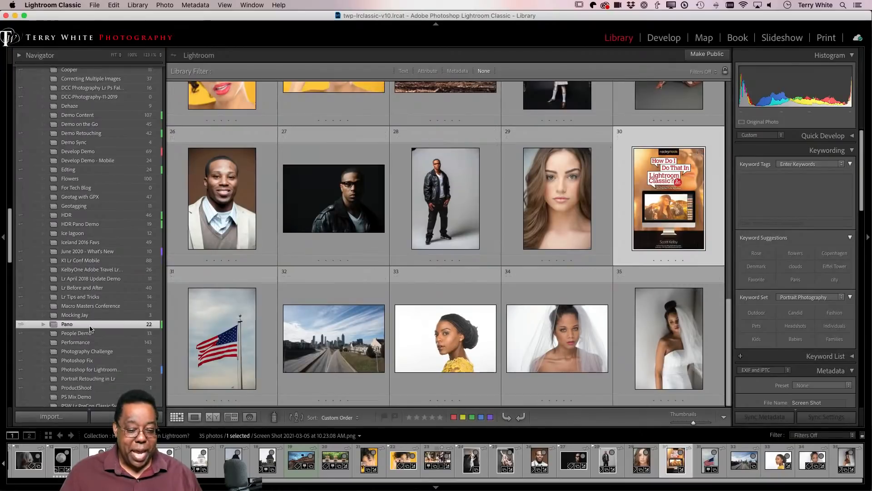
scroll(516, 319, "down", 2)
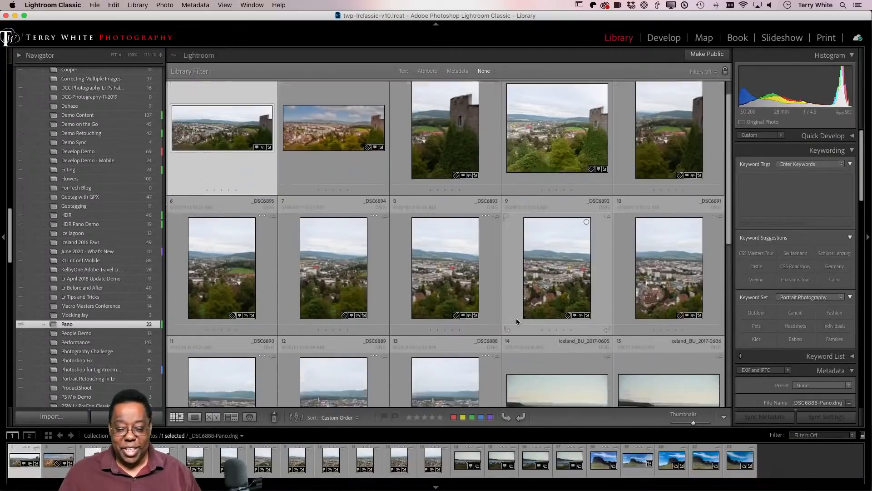
scroll(516, 318, "down", 10)
scroll(516, 318, "up", 3)
scroll(516, 318, "up", 1)
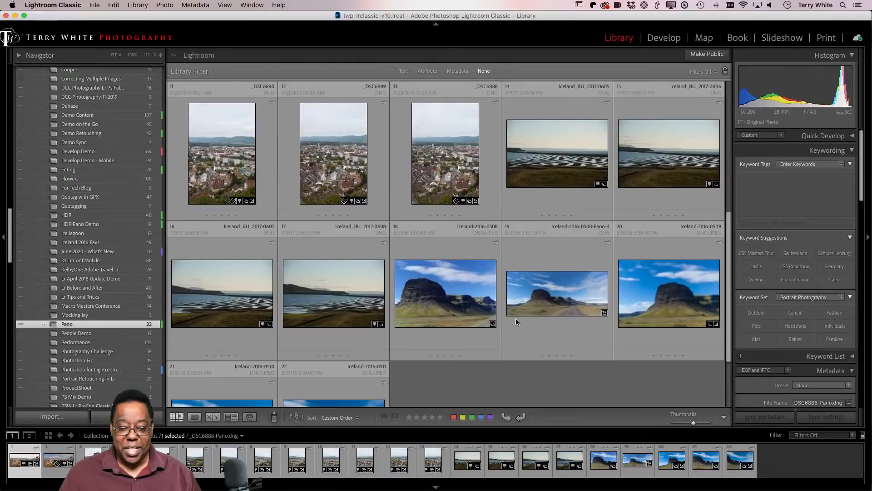
Add the four source photos Iceland-2016-0508 through Iceland-2016-0511 to the target collection, leaving out the existing Pano-4 merge
left_click(539, 307)
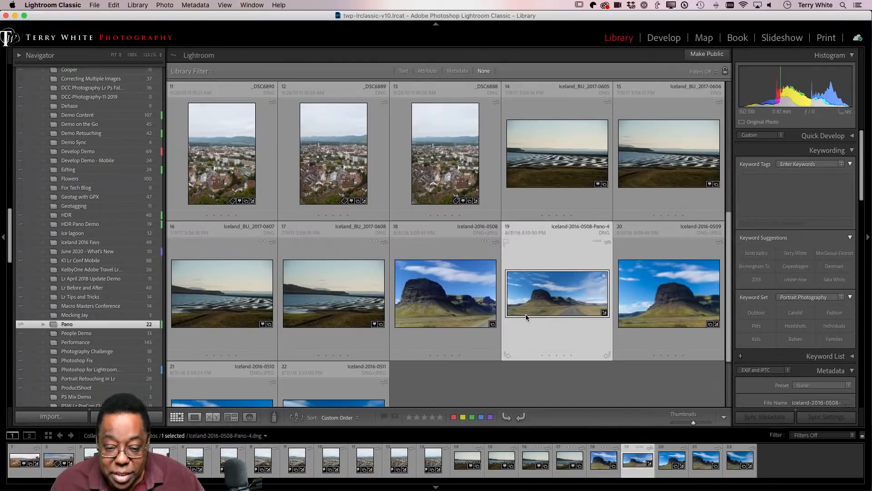
left_click(475, 316)
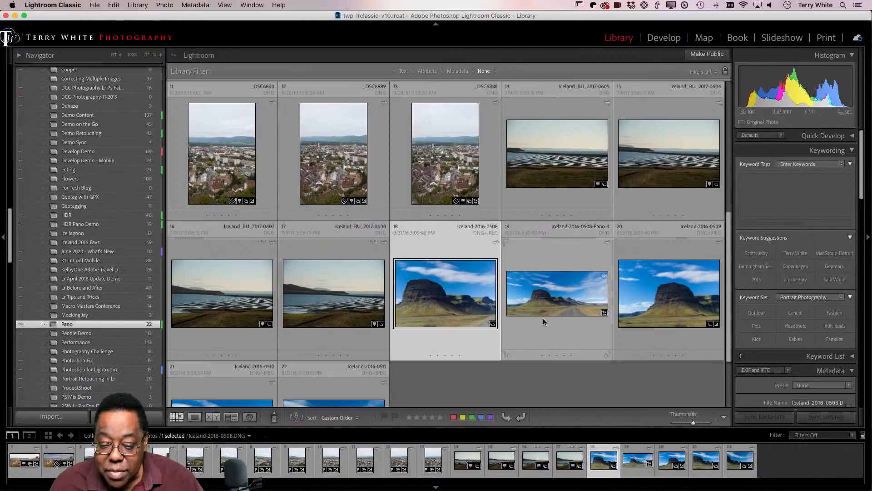
left_click(680, 313, "super")
scroll(334, 357, "down", 3)
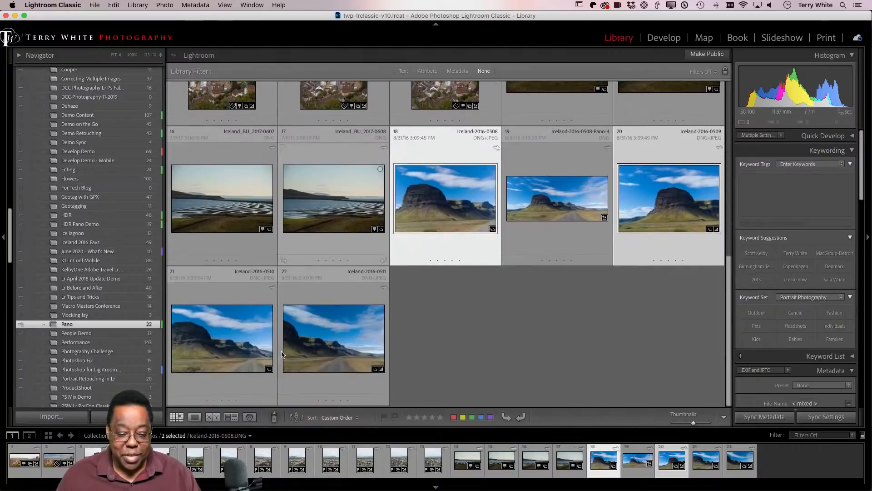
left_click(310, 355, "shift")
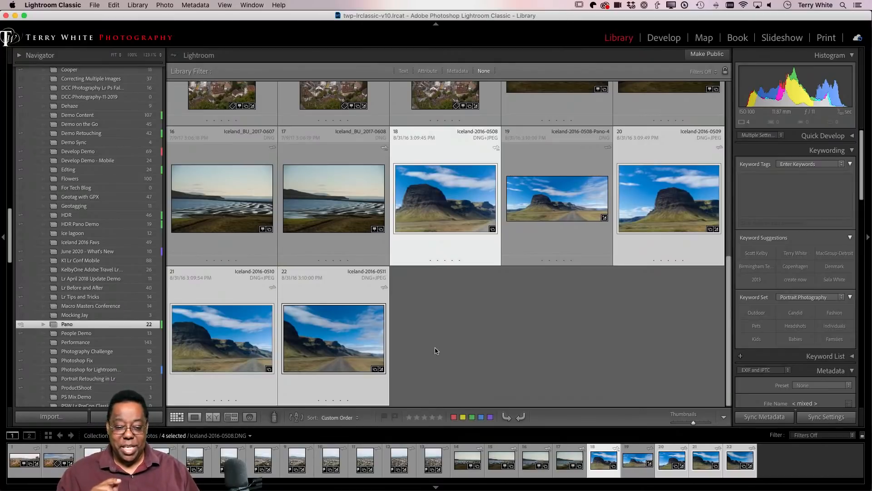
key("b")
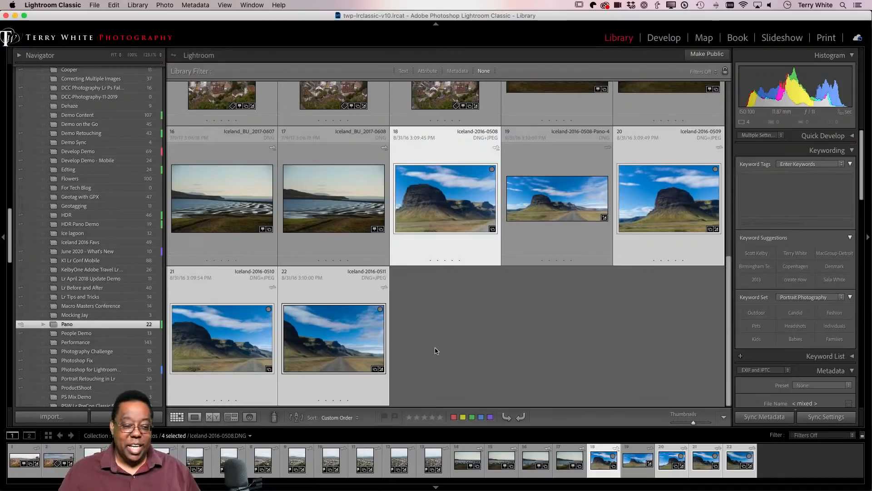
Return to the "How Do I Do That in..." collection and clear the photo selection
scroll(112, 230, "down", 15)
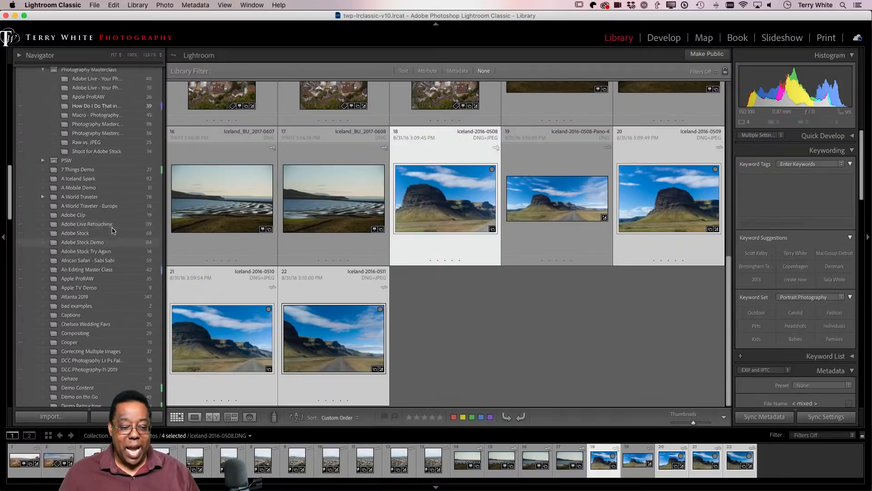
scroll(112, 230, "up", 4)
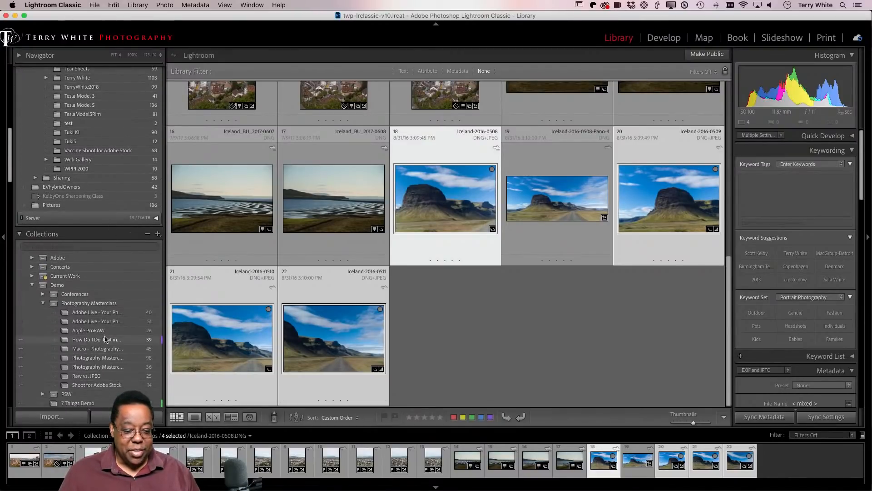
left_click(96, 339)
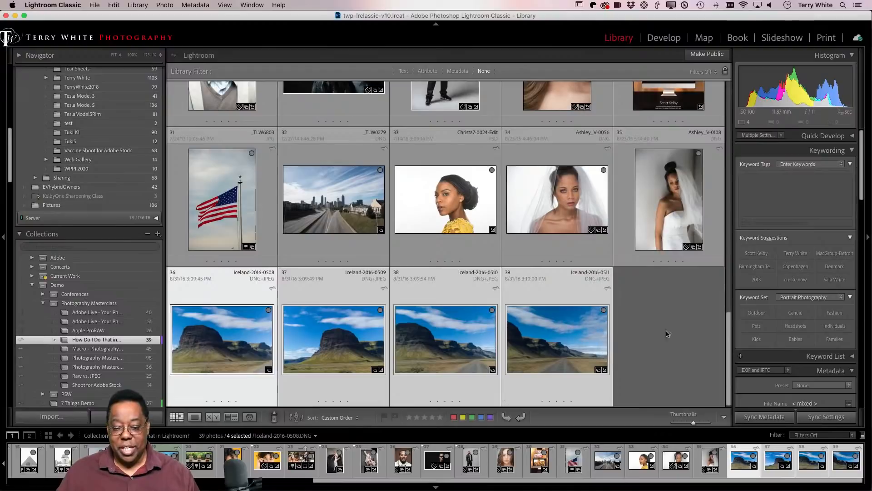
left_click(638, 323)
scroll(638, 324, "up", 1)
scroll(638, 324, "up", 3)
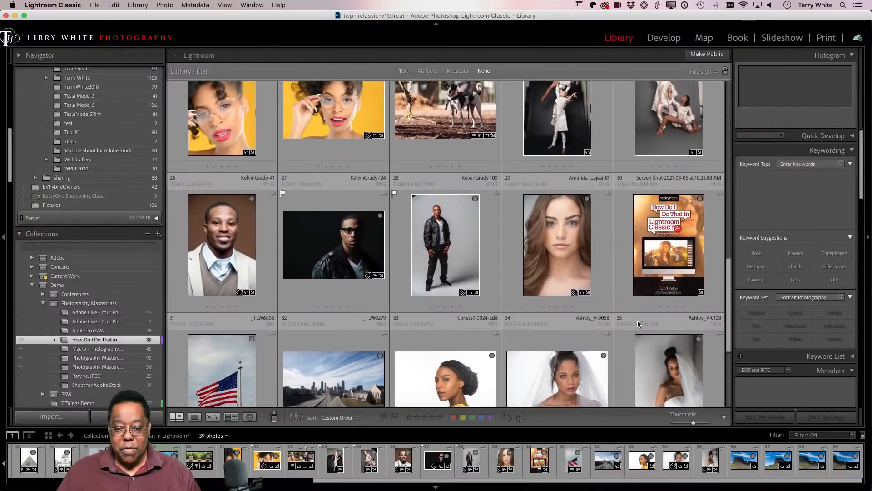
scroll(638, 323, "up", 5)
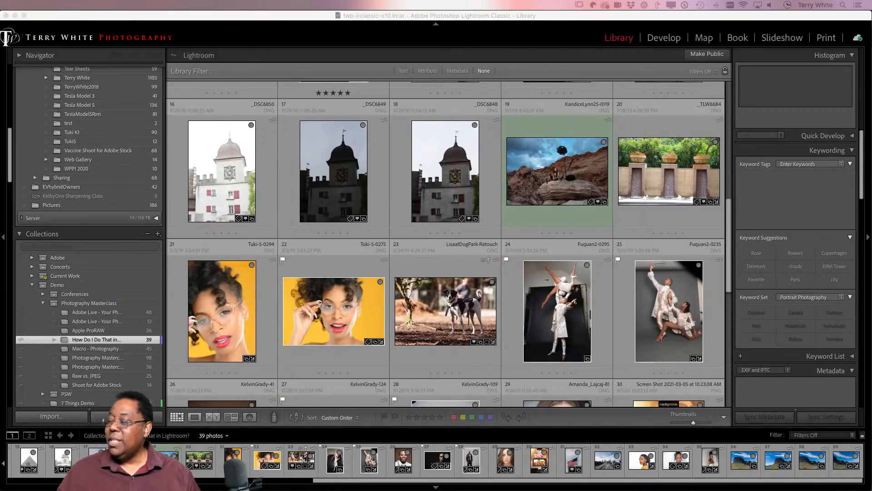
scroll(577, 289, "down", 10)
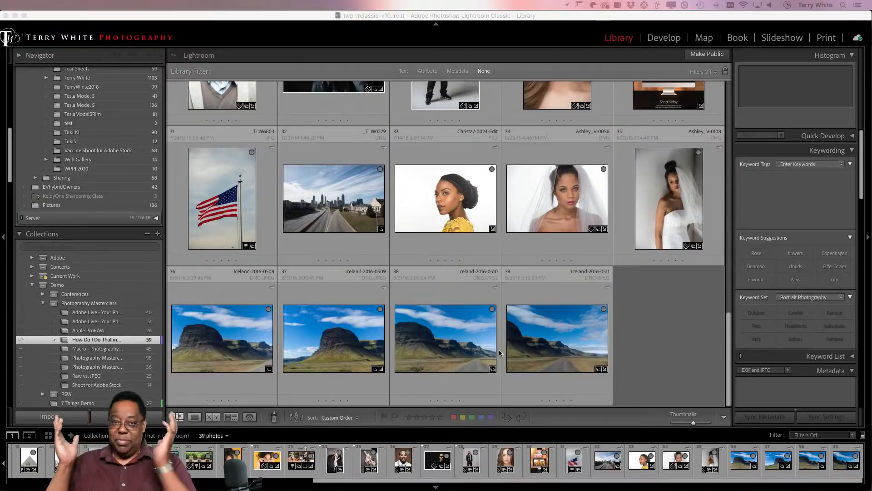
Start a Panorama photo merge of Iceland-2016-0508 through Iceland-2016-0511, declining the HDR panorama option
left_click(223, 340)
left_click(244, 356)
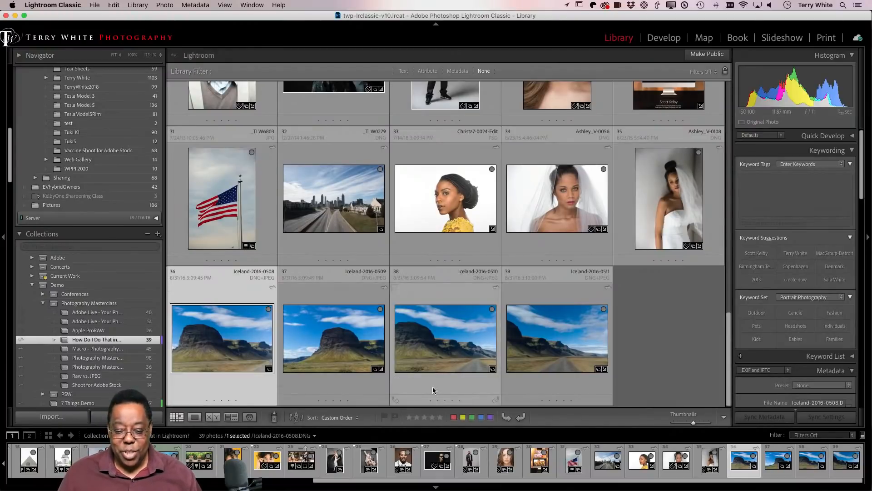
left_click(527, 363, "shift")
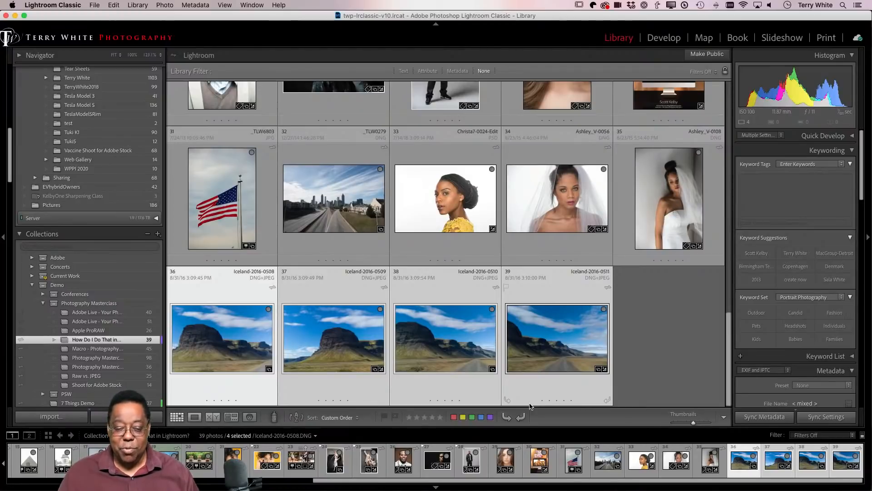
right_click(217, 337)
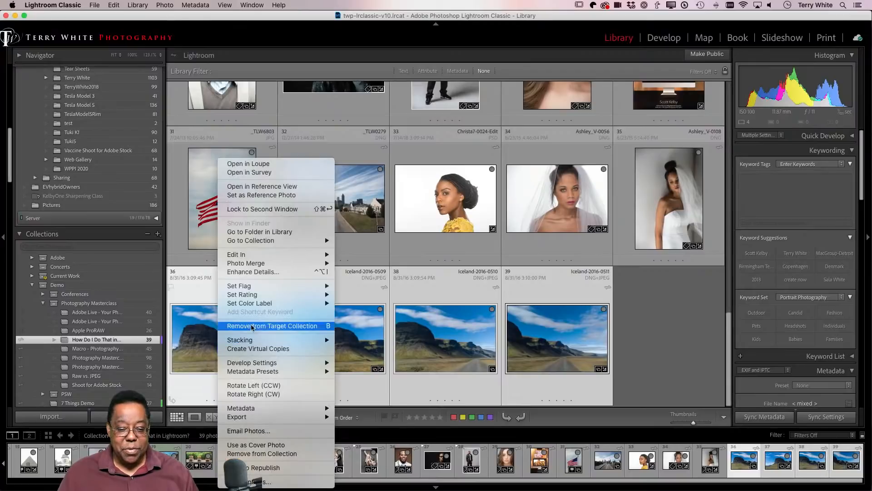
mouse_move(254, 265)
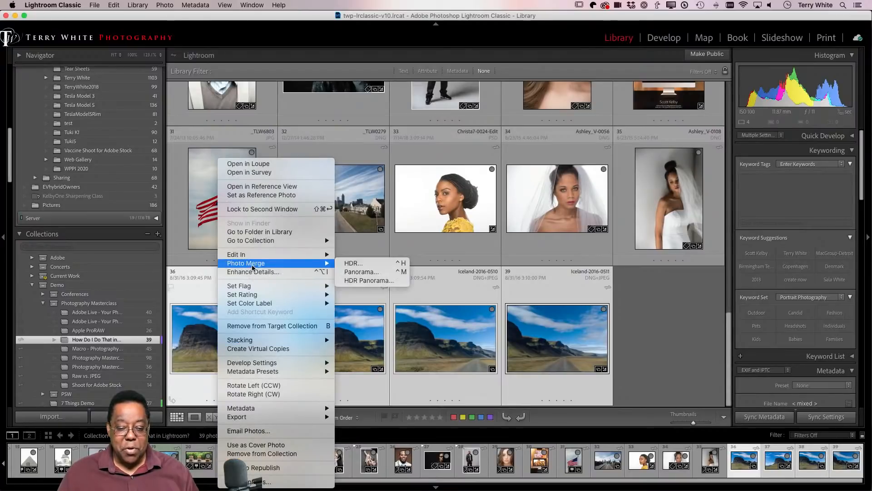
left_click(389, 274)
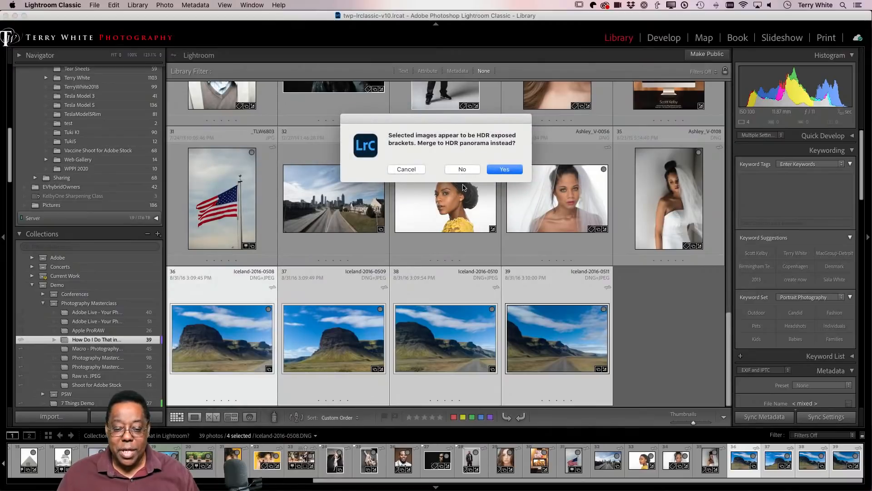
left_click(461, 170)
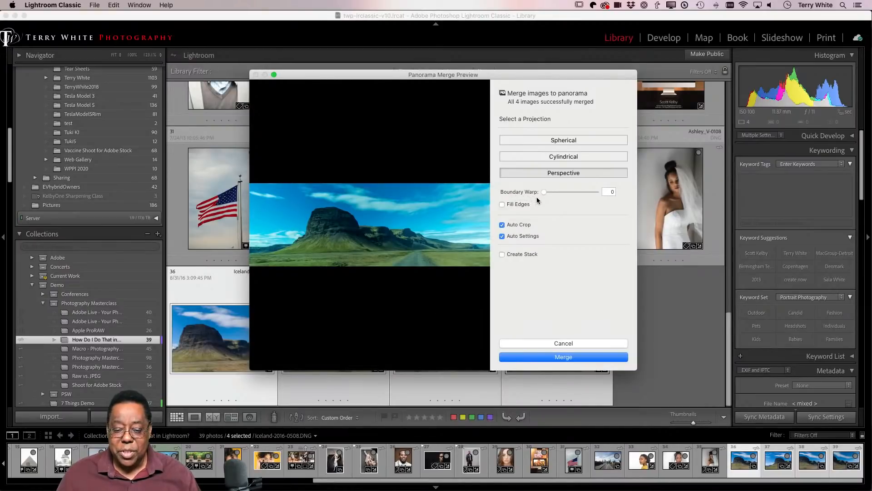
Preview the panorama in Spherical and Cylindrical projection, and return to Perspective
left_click(546, 143)
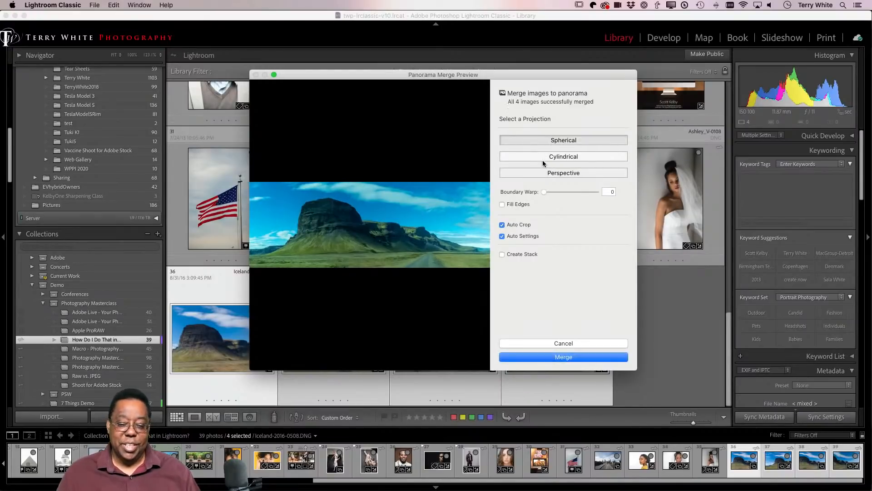
left_click(545, 160)
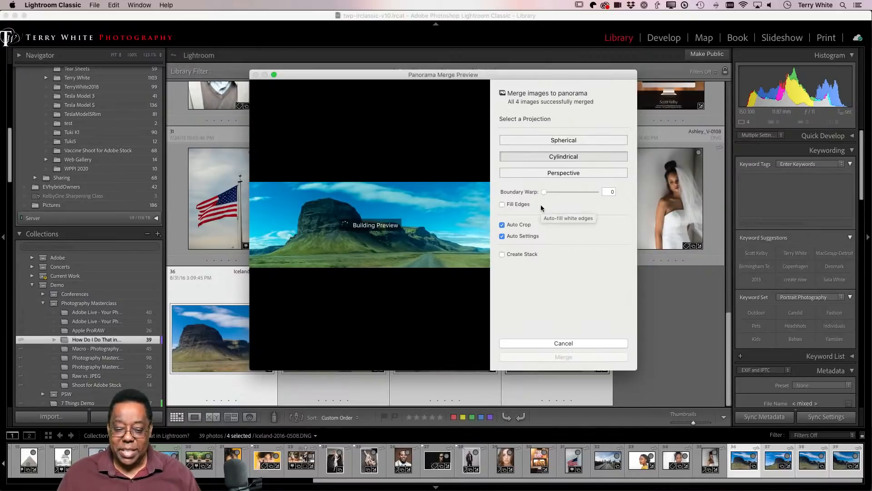
left_click(551, 174)
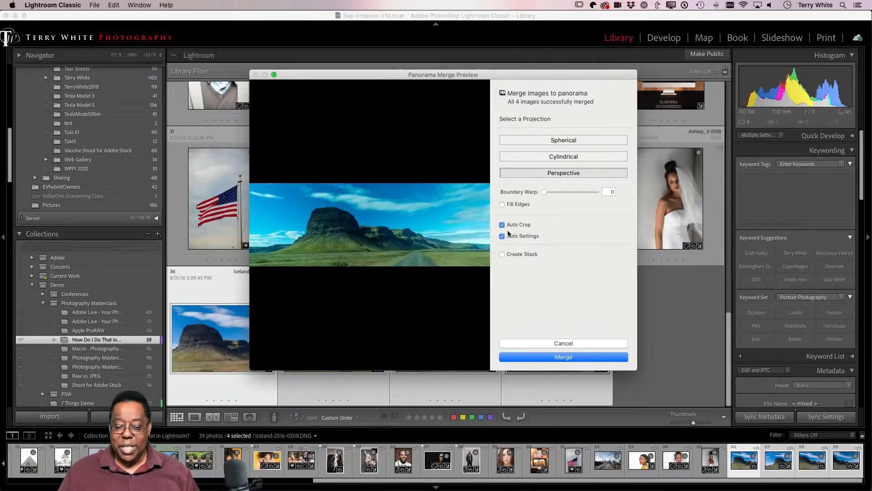
Compare the Perspective panorama with and without Auto Crop, leaving Auto Crop off
left_click(502, 225)
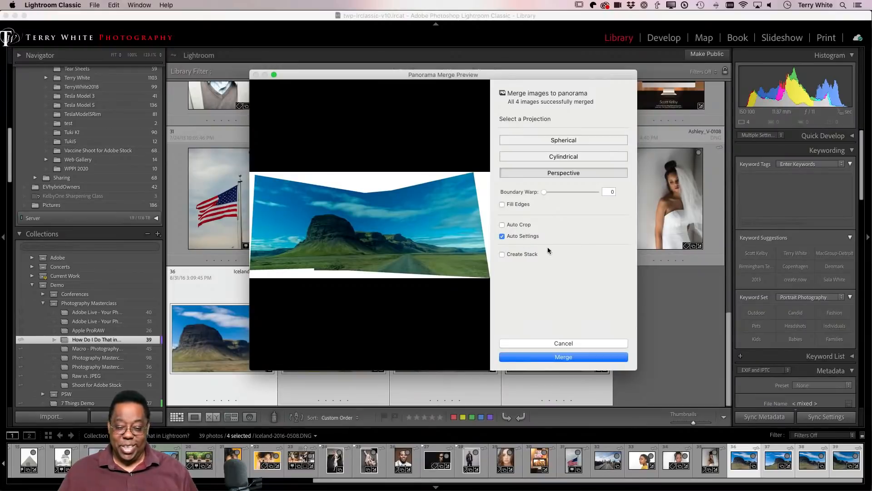
left_click(502, 225)
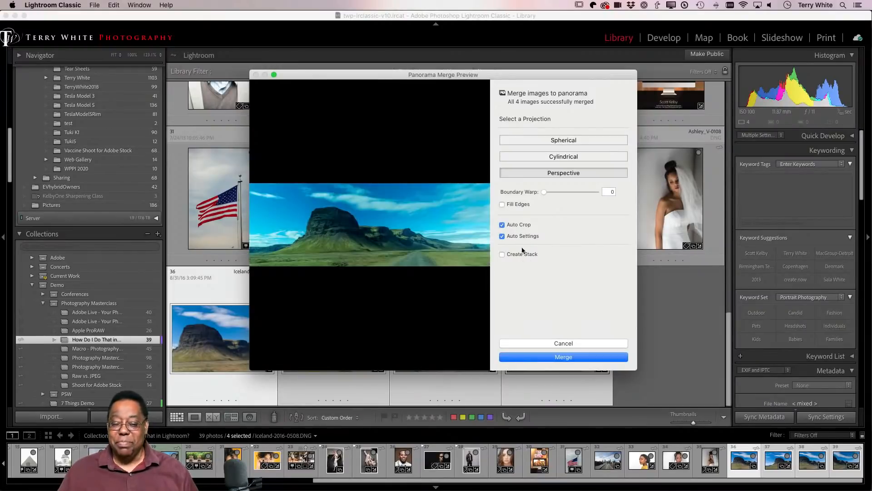
left_click(502, 225)
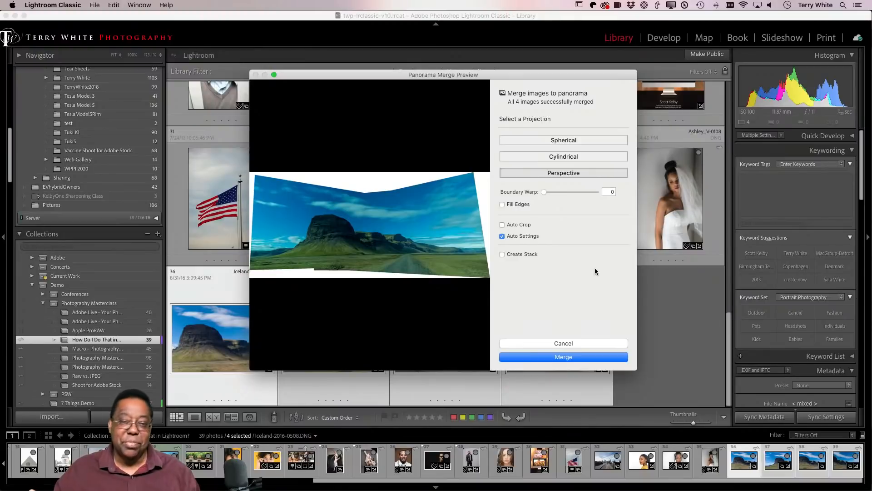
left_click(502, 224)
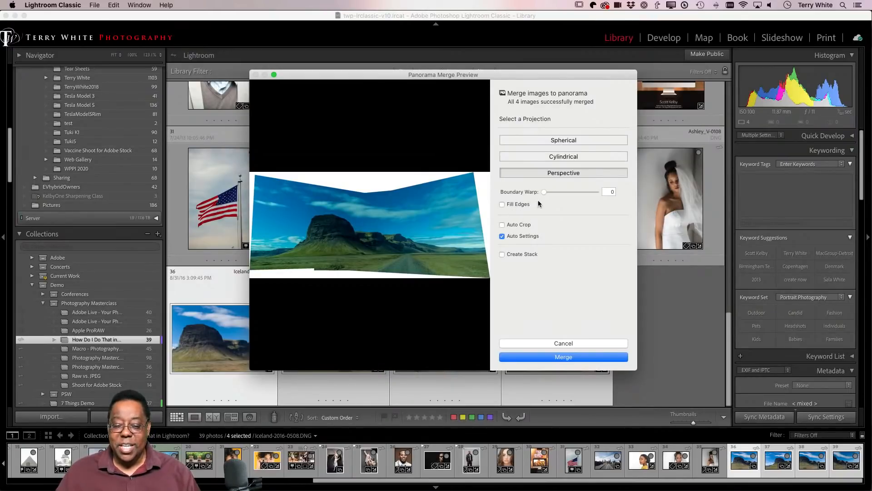
Try out Boundary Warp and Fill Edges on the uncropped panorama, returning Boundary Warp to 0 and Fill Edges to off
mouse_move(544, 192)
left_mouse_down()
mouse_move(598, 193)
mouse_move(532, 196)
left_mouse_up()
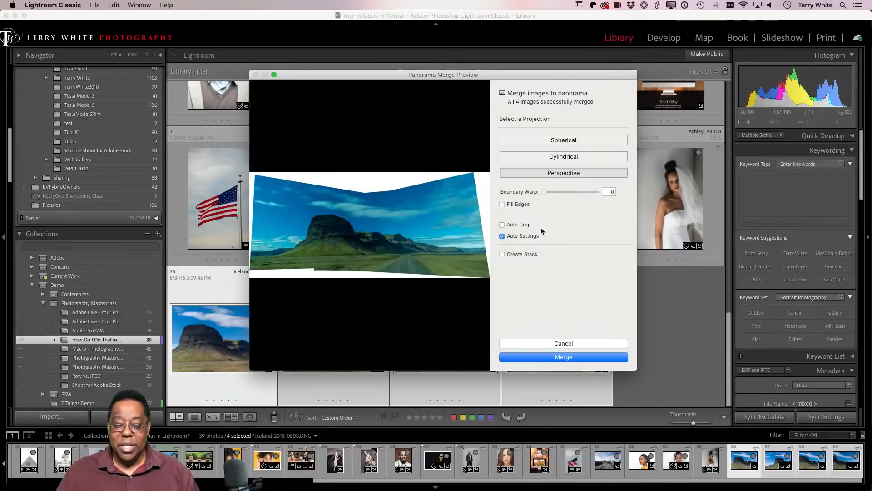
left_click(503, 205)
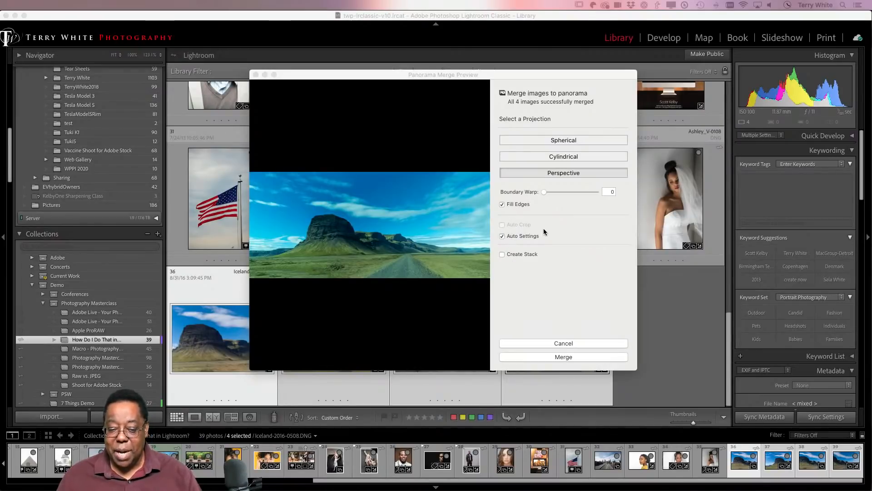
left_click(502, 205)
mouse_move(544, 192)
left_mouse_down()
mouse_move(619, 202)
mouse_move(590, 193)
mouse_move(541, 198)
left_mouse_up()
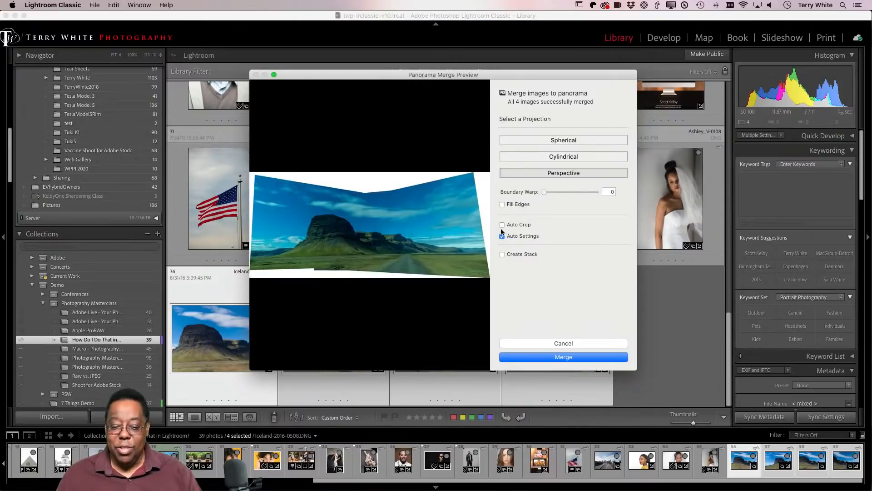
Merge the Perspective panorama with Fill Edges on, and view the merged Iceland photo full screen
left_click(503, 205)
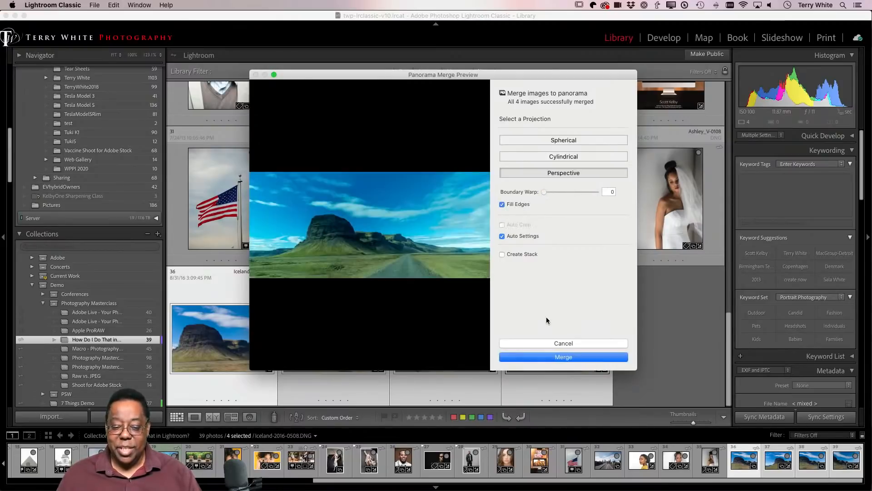
left_click(568, 357)
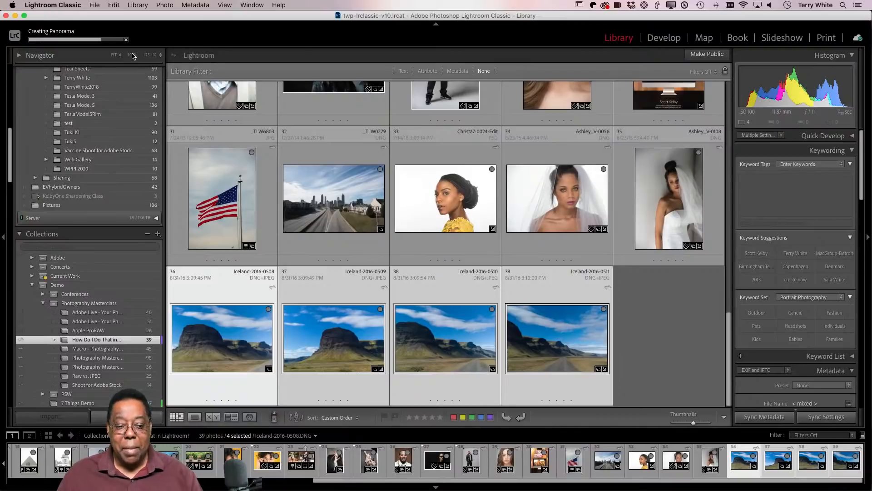
scroll(120, 57, "up", 5)
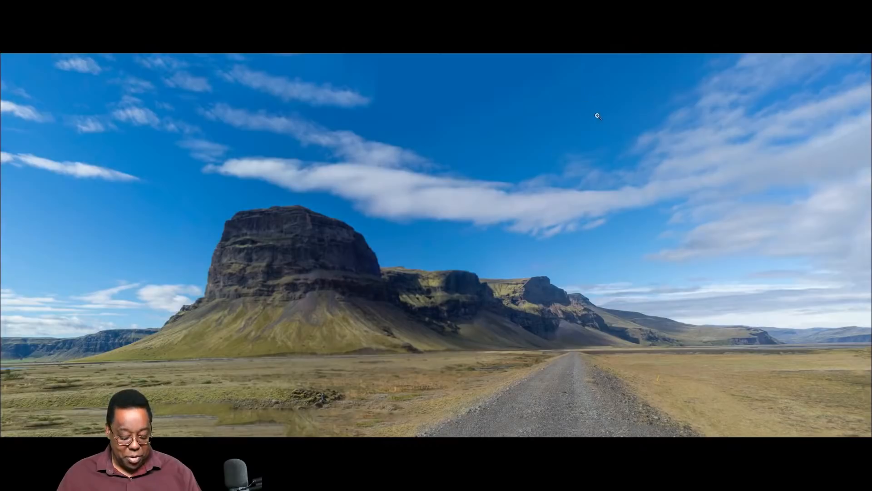
key("Escape")
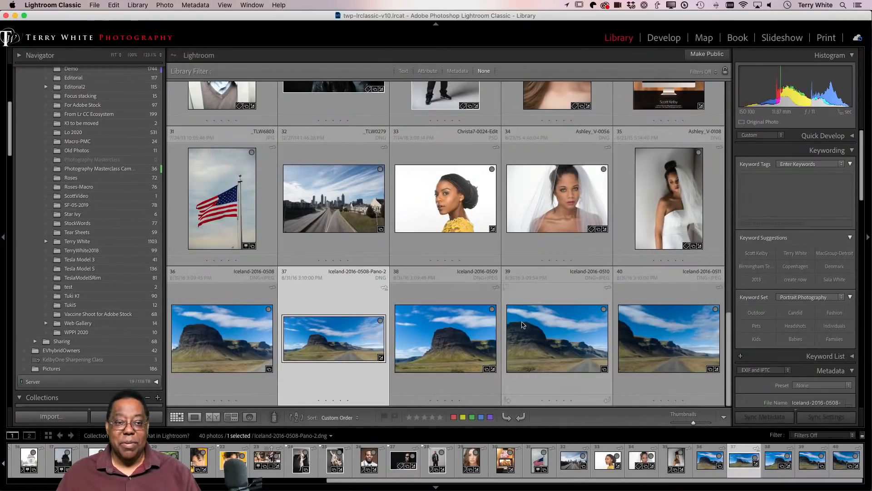
Browse back to the bracketed pyramid photos and open the HDR collection
scroll(530, 312, "up", 6)
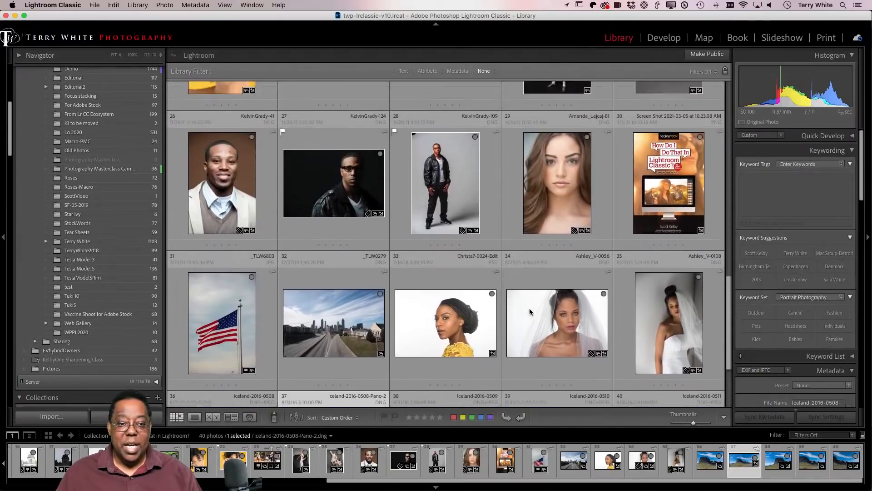
scroll(529, 312, "up", 1)
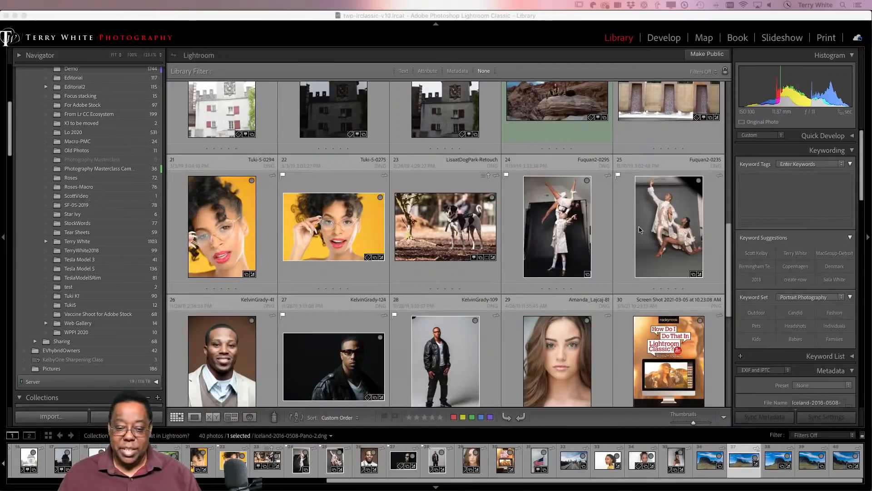
scroll(418, 243, "up", 5)
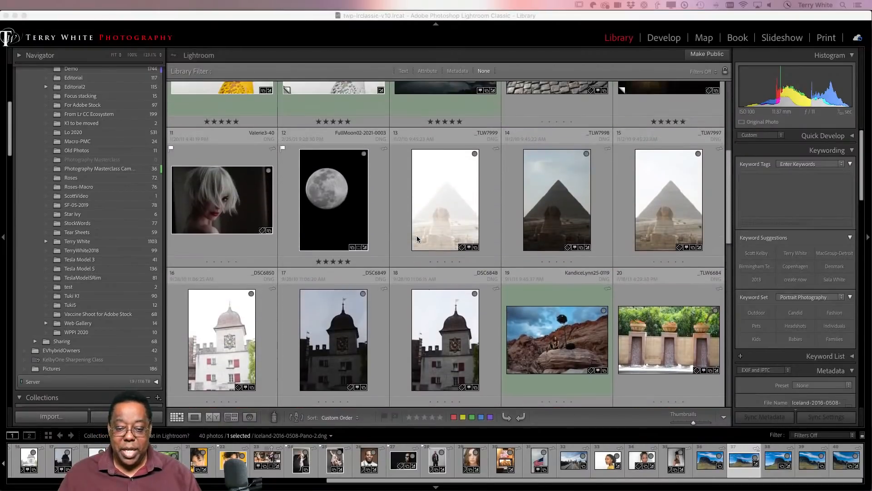
left_click(437, 237)
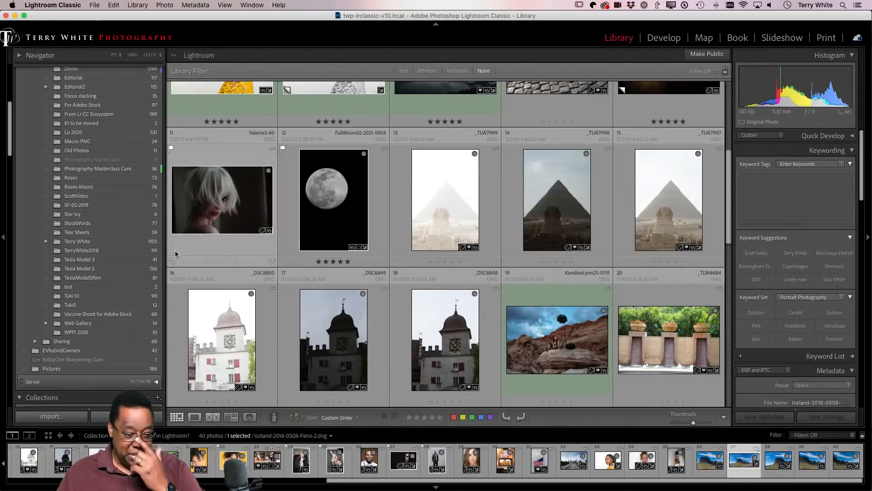
scroll(84, 259, "down", 15)
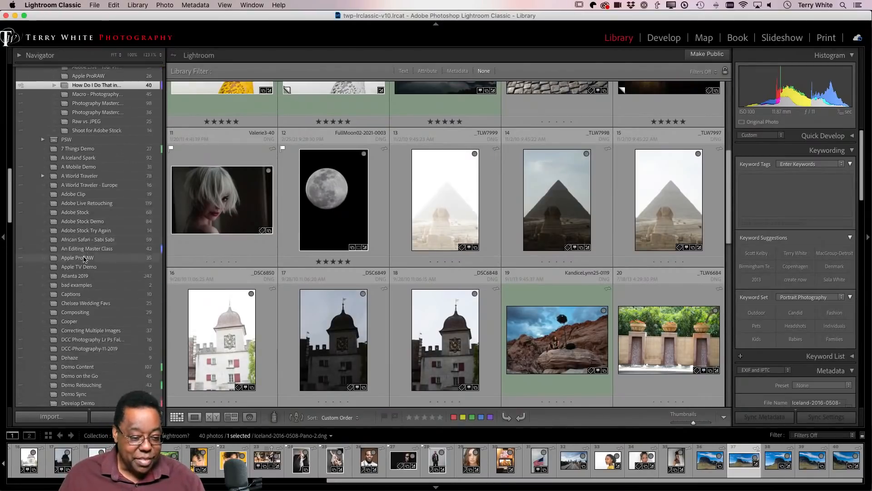
scroll(84, 259, "down", 5)
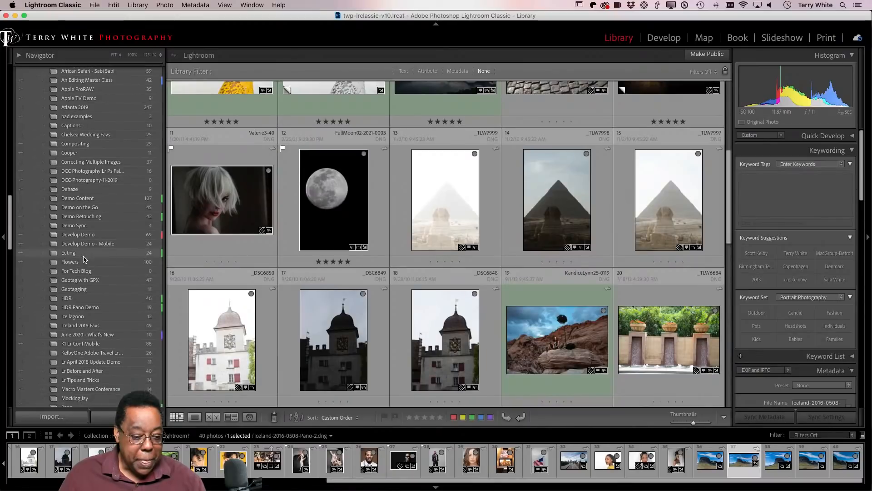
left_click(77, 296)
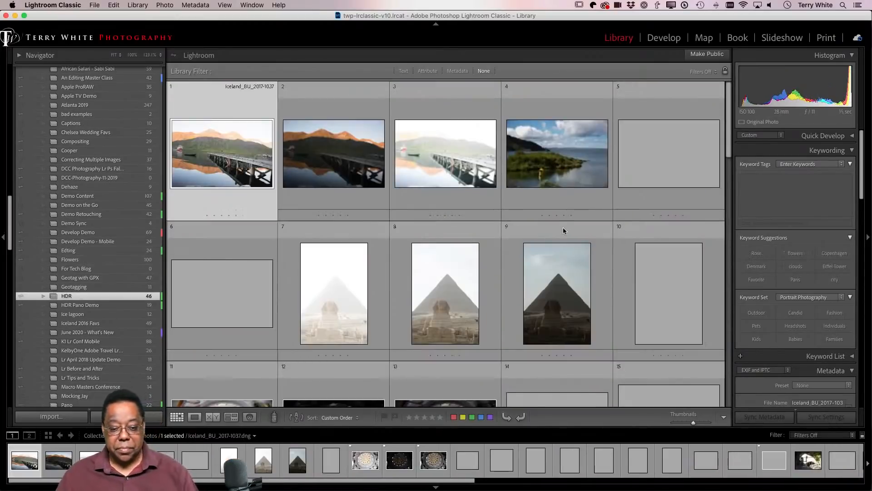
Flag the cave photo 20131109-Cave1of2-HDR-3 as rejected
scroll(558, 247, "down", 10)
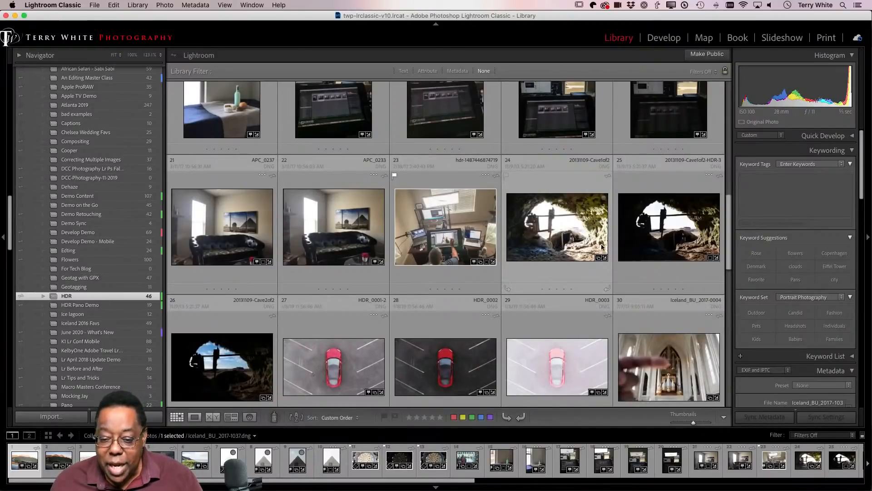
left_click(695, 247)
key("x")
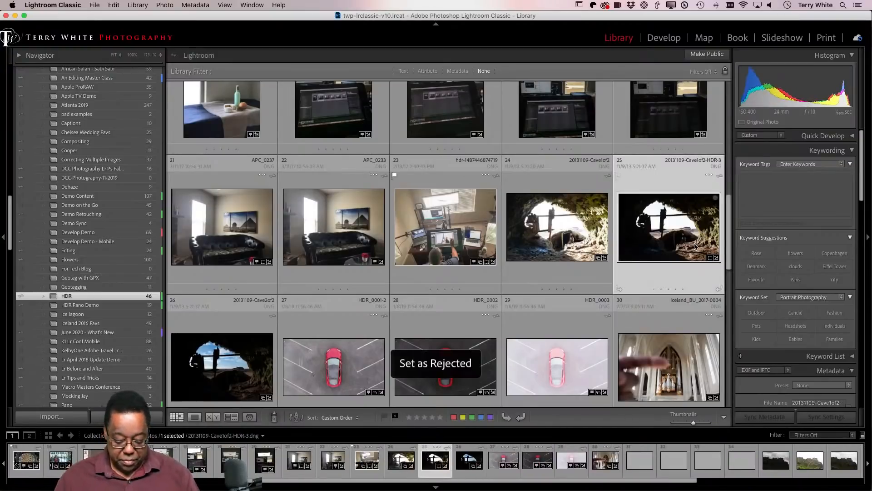
Compare the bright and dark cave exposures, 20131109-Cave1of2 and 20131109-Cave2of2, full screen
left_click(573, 232)
key("f")
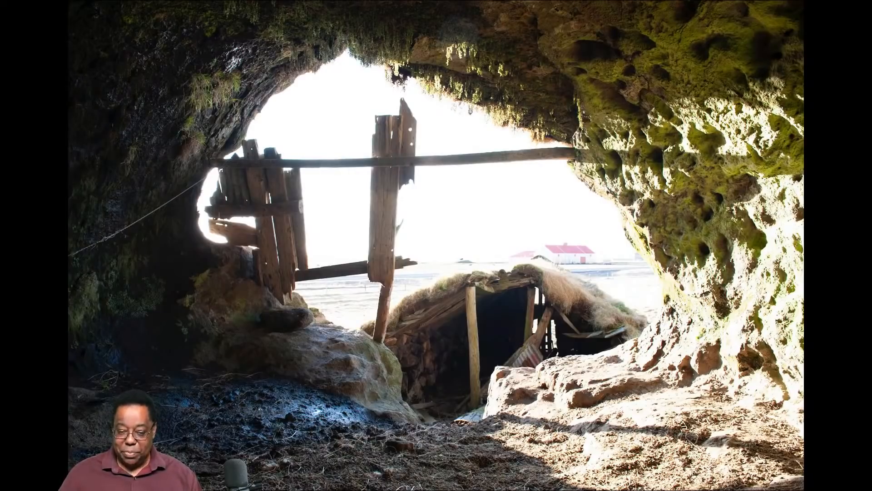
key("Right")
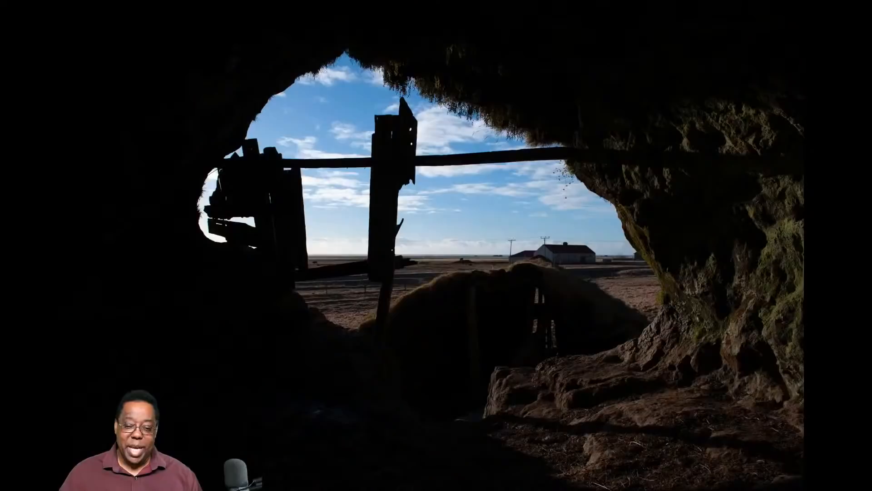
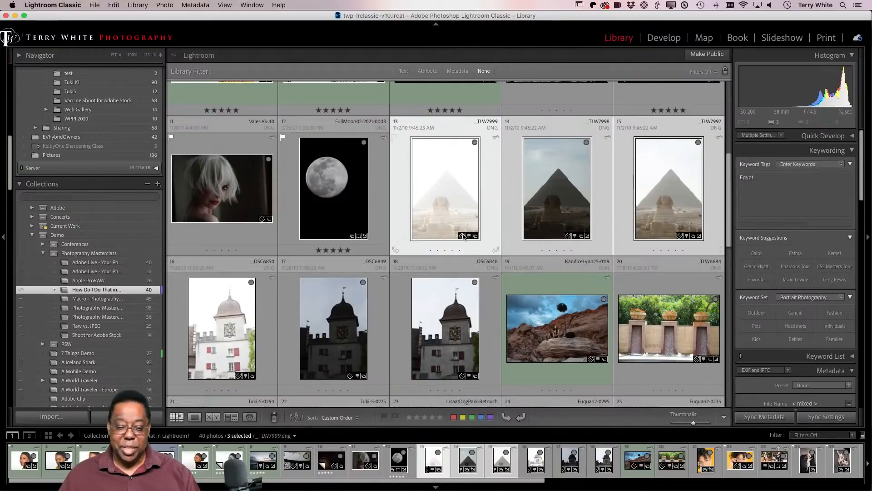
Start an HDR photo merge of the three bracketed pyramid exposures, _TLW7997 through _TLW7999
right_click(437, 193)
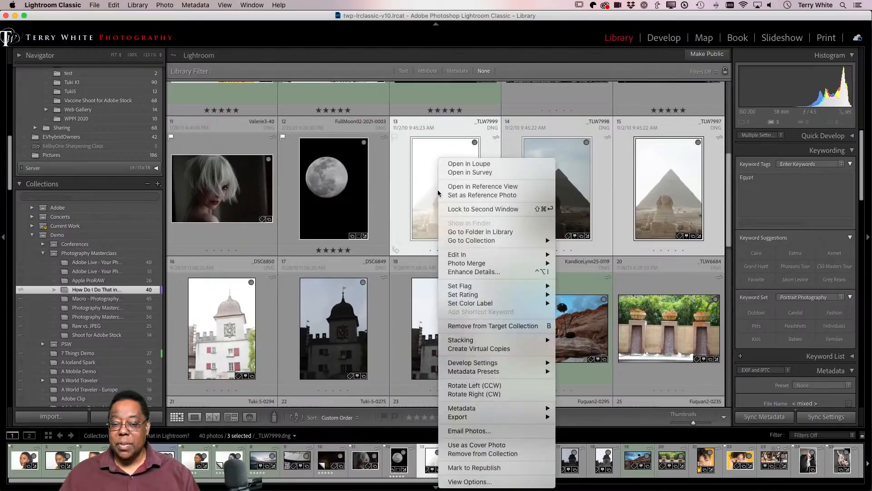
mouse_move(490, 263)
left_click(569, 263)
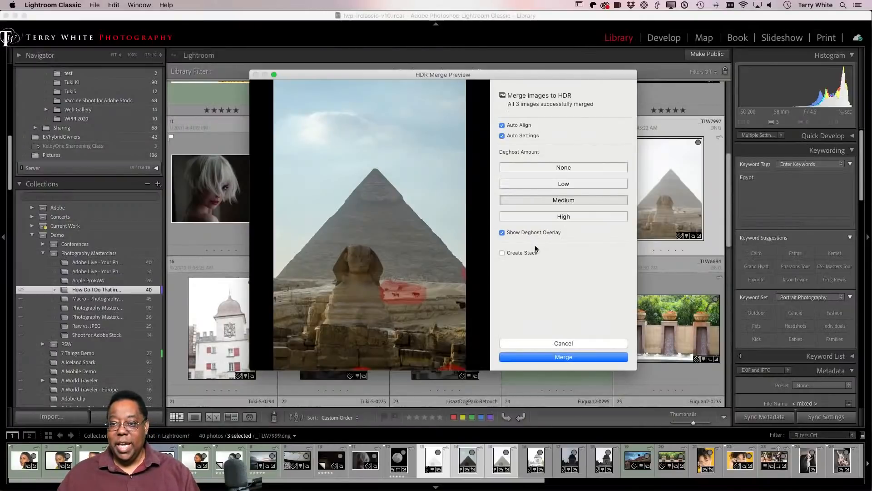
Compare the horses close up with Deghost Amount None and Medium and with the overlay, leaving Medium set and the overlay off
left_click(502, 232)
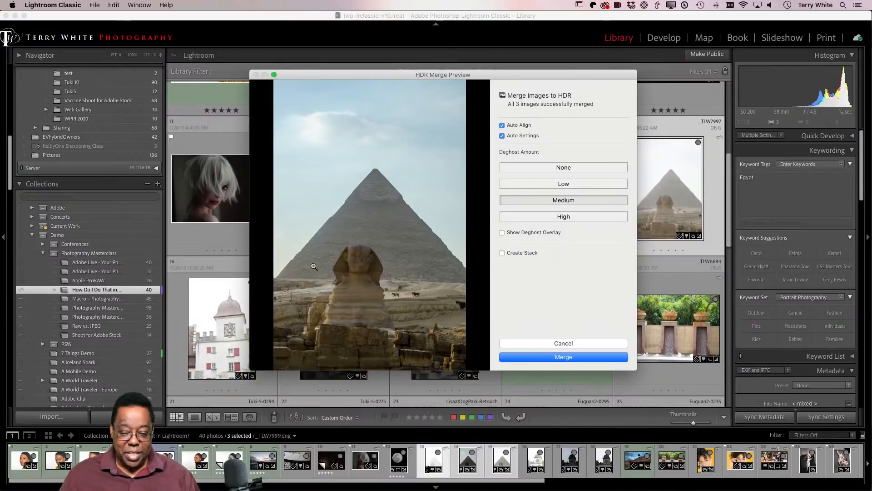
left_click(413, 296)
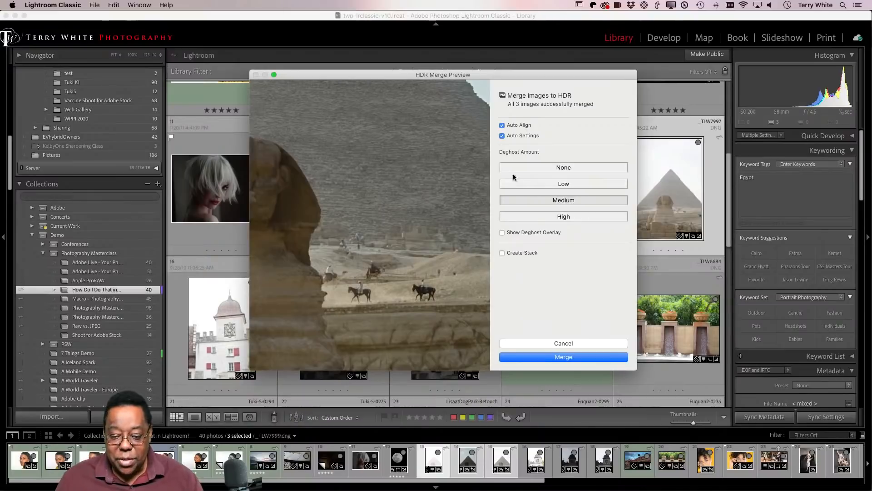
left_click(521, 165)
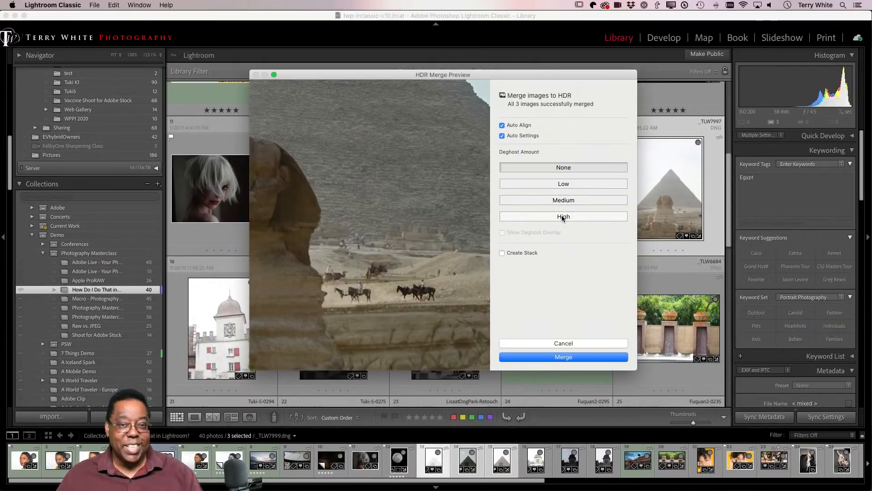
left_click(562, 199)
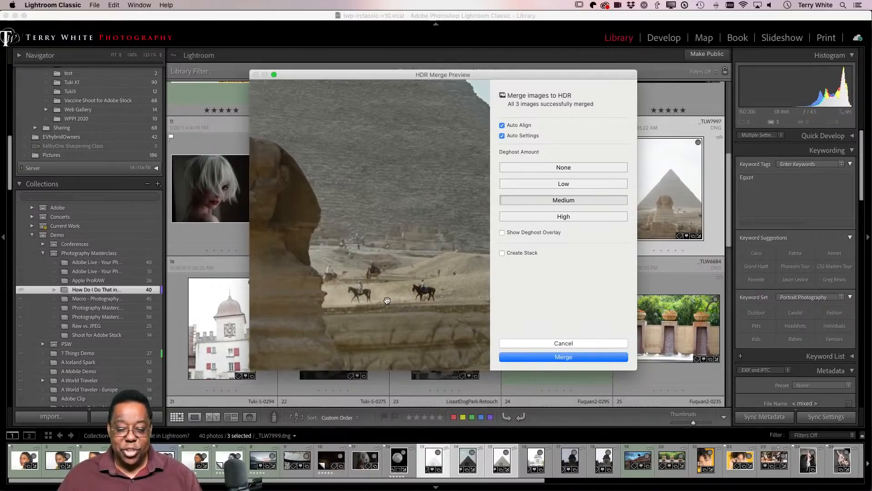
left_click(530, 232)
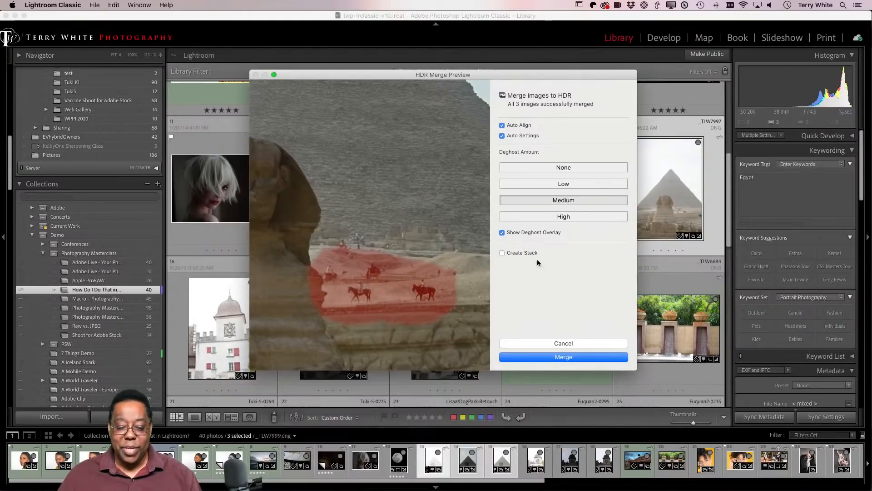
left_click(549, 234)
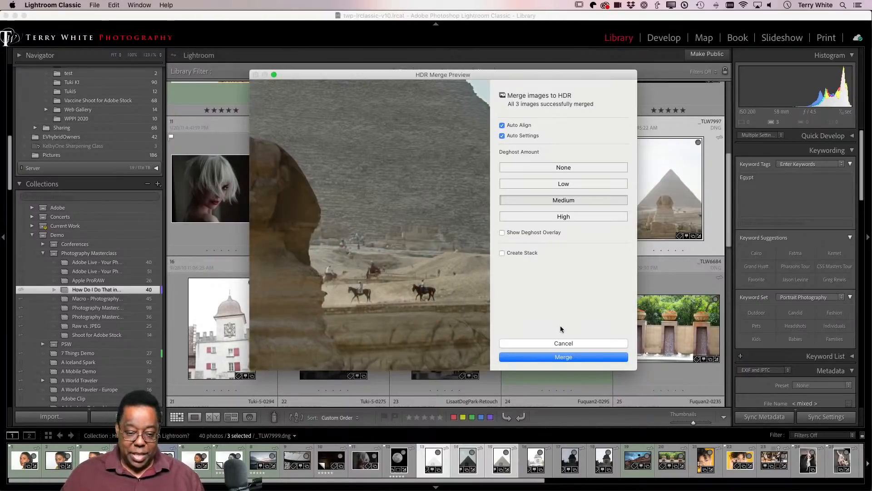
Merge the pyramid exposures to HDR and view the merged photo full screen
left_click(560, 358)
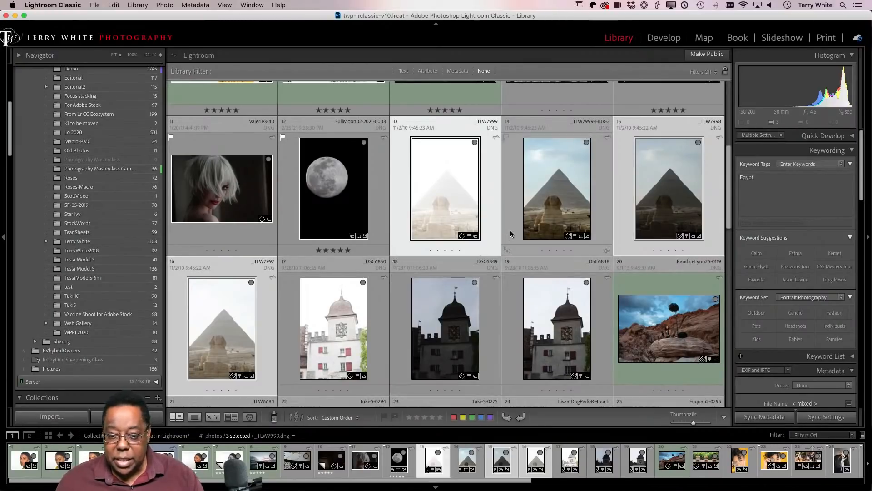
left_click(538, 212)
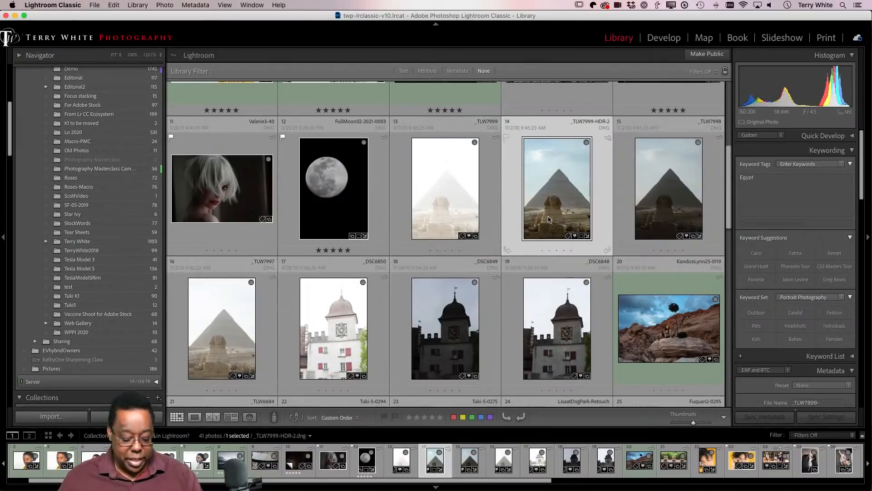
key("f")
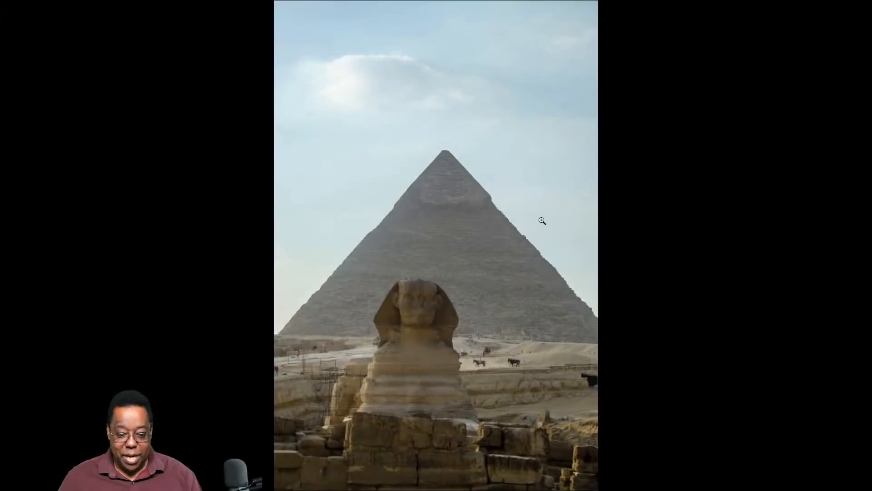
key("f")
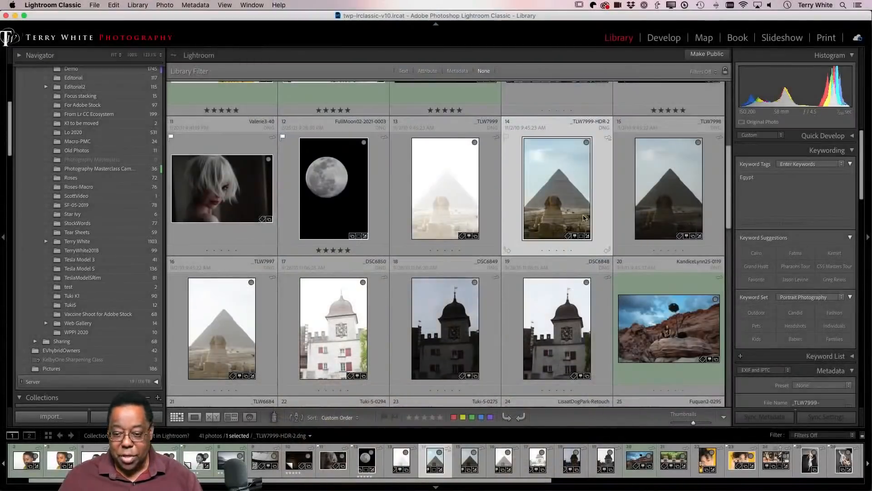
Open the merged pyramid HDR photo in Develop and try global Dehaze at +59, returning it to 0
left_click(663, 37)
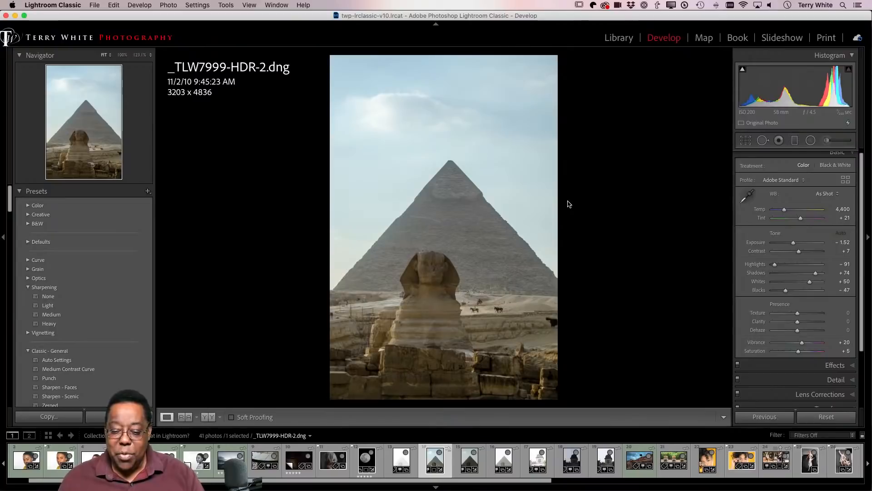
left_click_drag(799, 334, 813, 334)
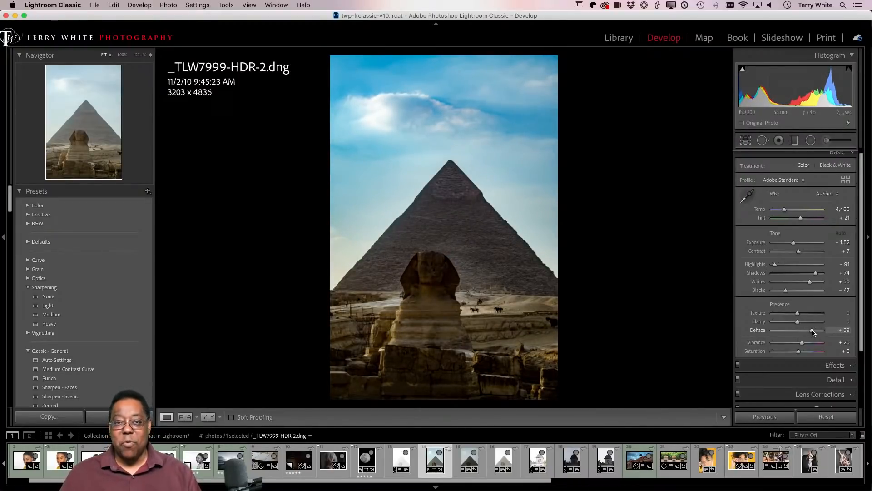
left_click_drag(812, 333, 800, 336)
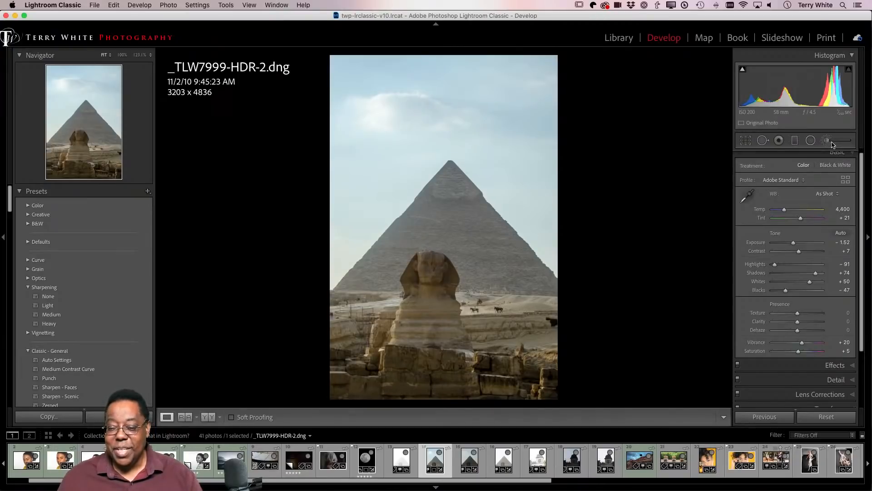
Add a graduated filter with the Dehaze effect at 26, running from the top of the sky down to the pyramid's base
left_click(796, 145)
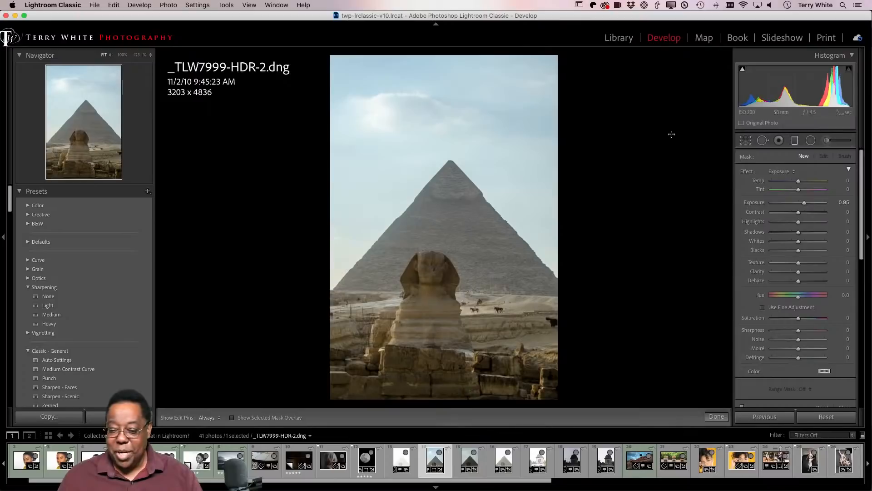
left_click(786, 172)
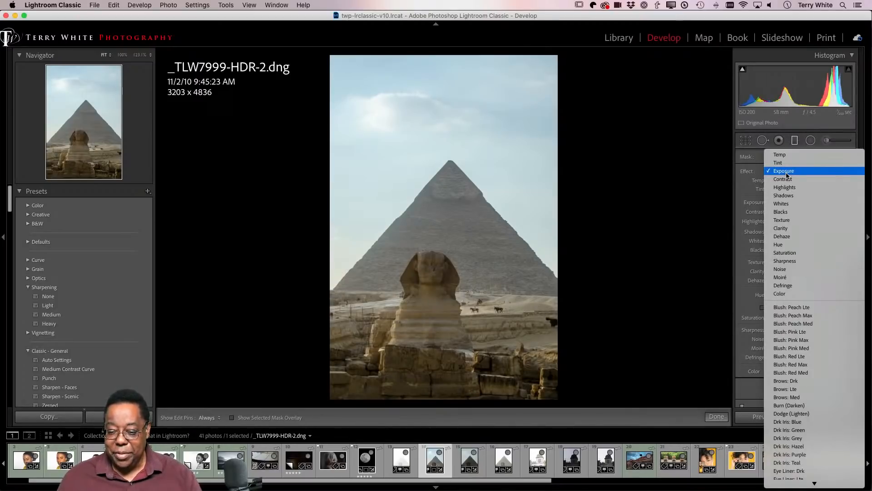
left_click(802, 236)
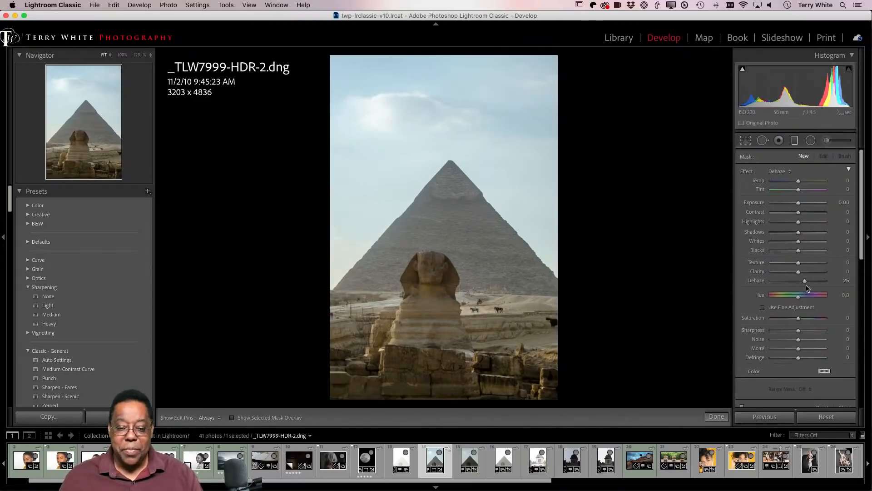
left_click_drag(439, 56, 436, 292)
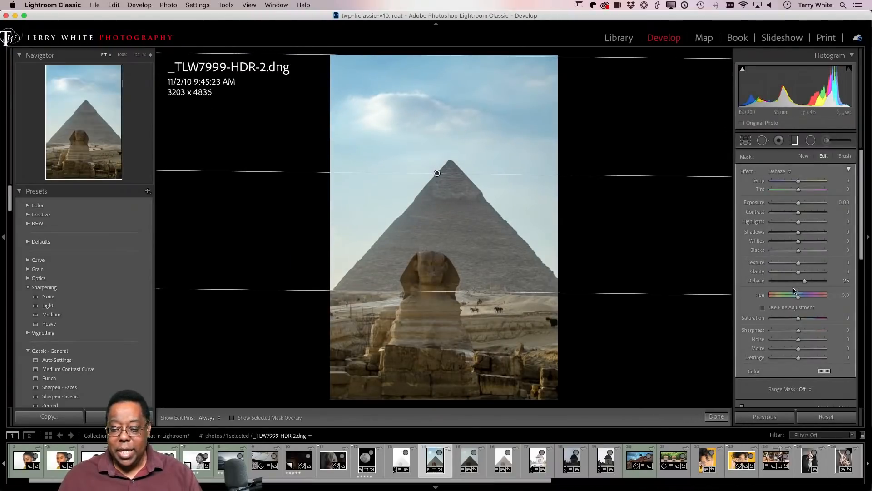
Set the graduated filter's Dehaze to 55 and extend its lower edge down to the Sphinx's chest
left_click_drag(806, 284, 812, 286)
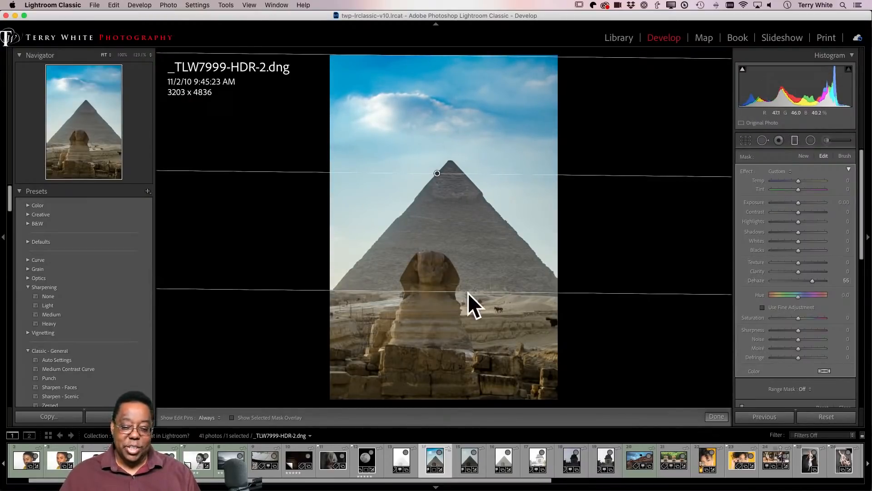
left_click_drag(462, 292, 467, 320)
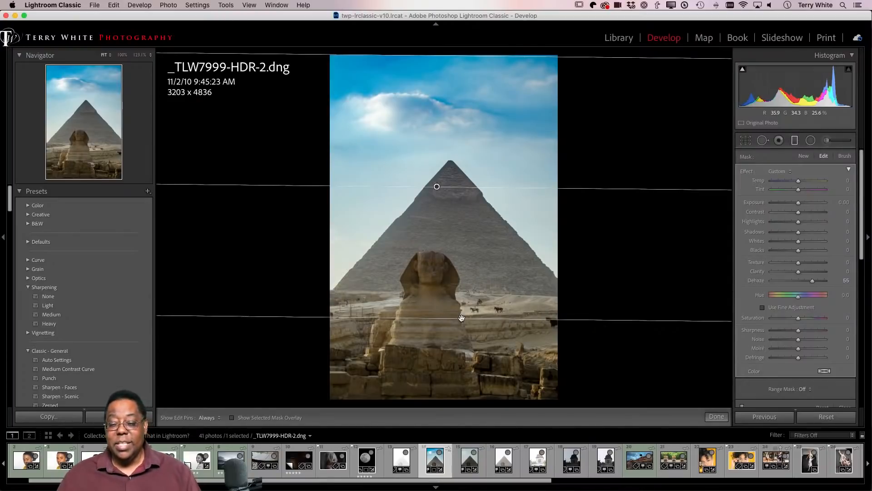
Erase the graduated filter's effect around the Sphinx's head using the mask brush in Erase mode
scroll(822, 326, "down", 5)
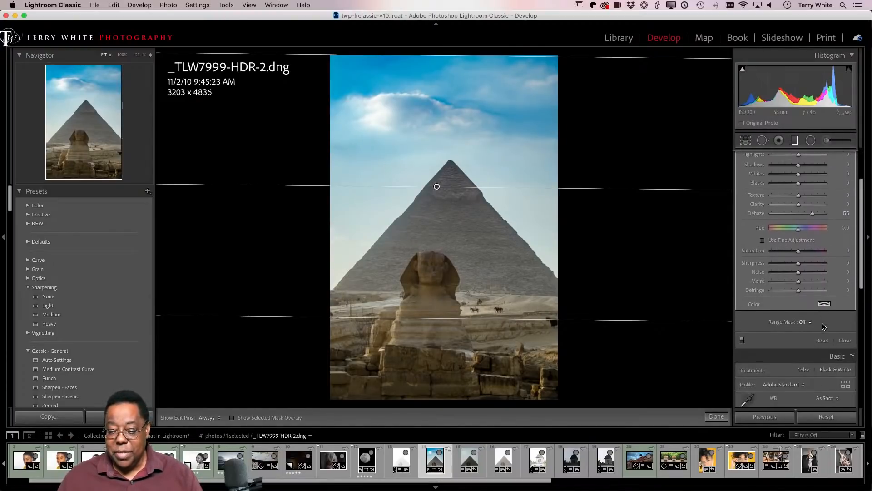
scroll(822, 326, "down", 1)
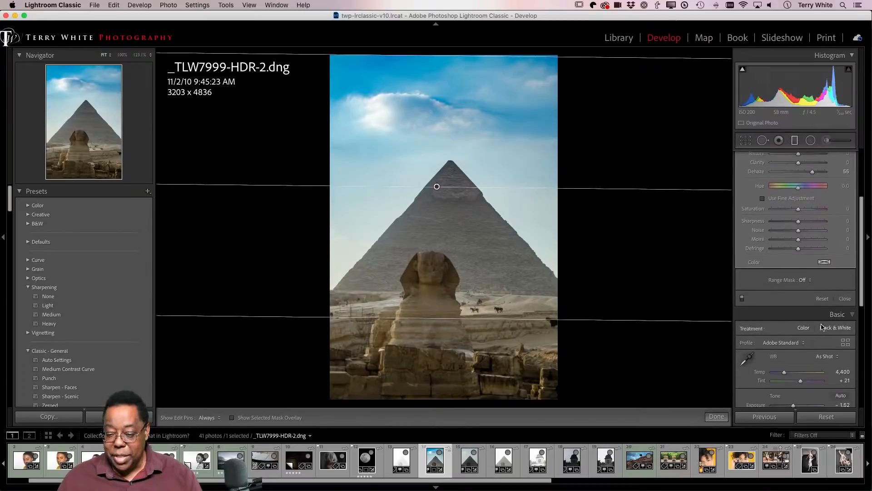
scroll(823, 326, "up", 6)
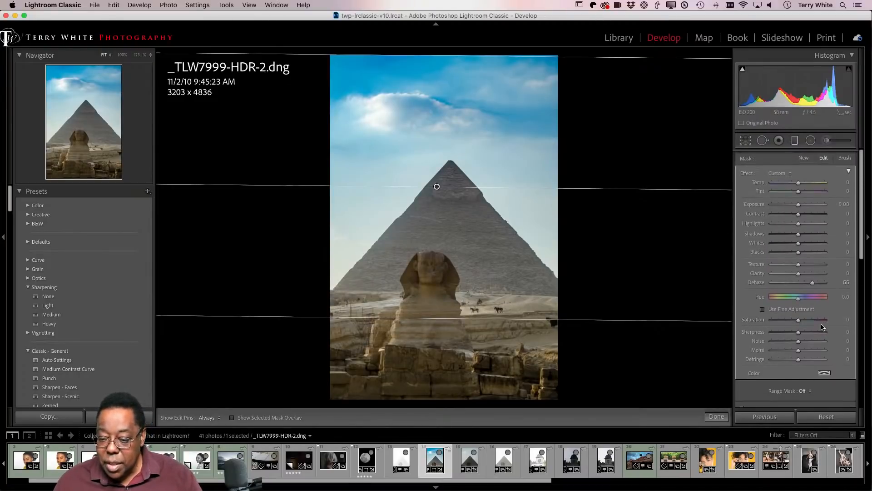
scroll(823, 326, "down", 3)
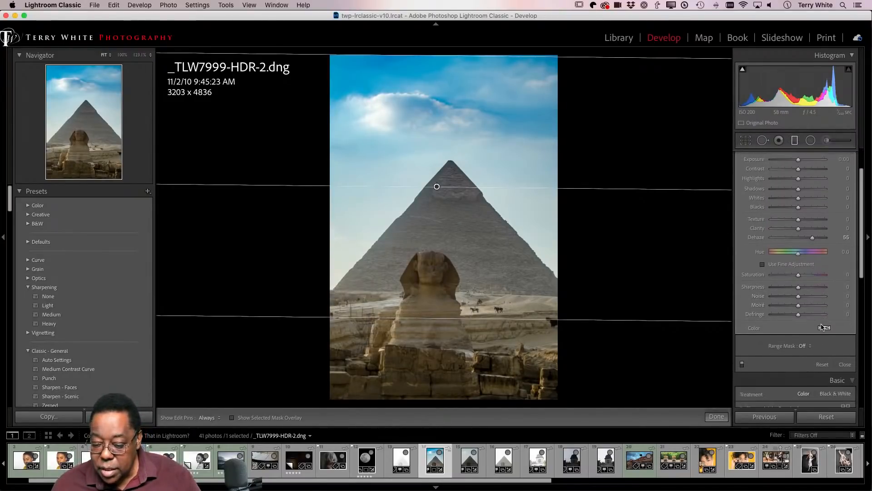
scroll(823, 327, "up", 3)
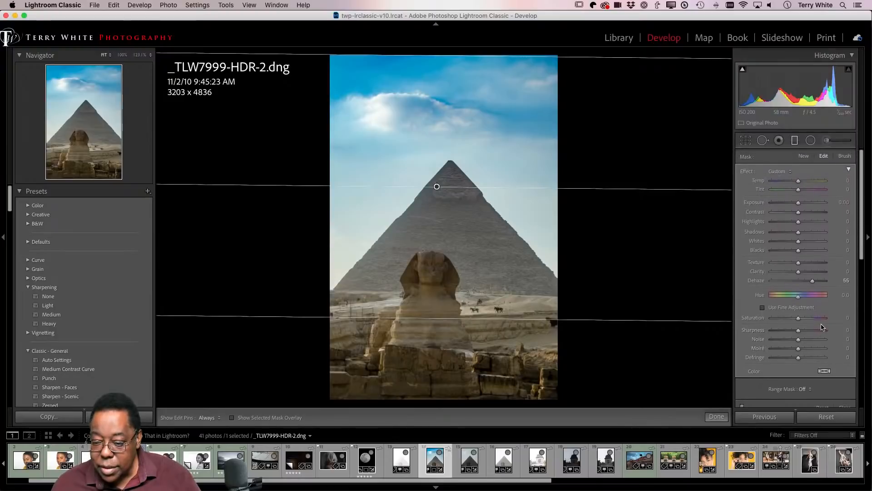
left_click(843, 156)
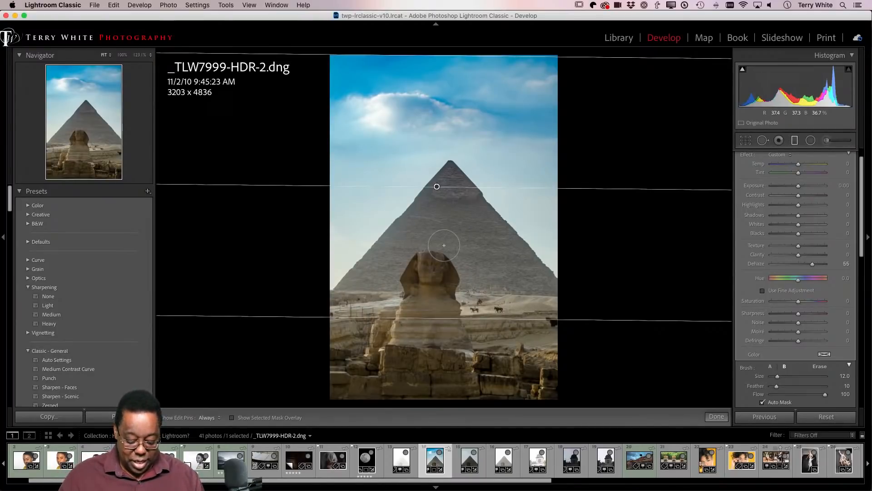
key("alt")
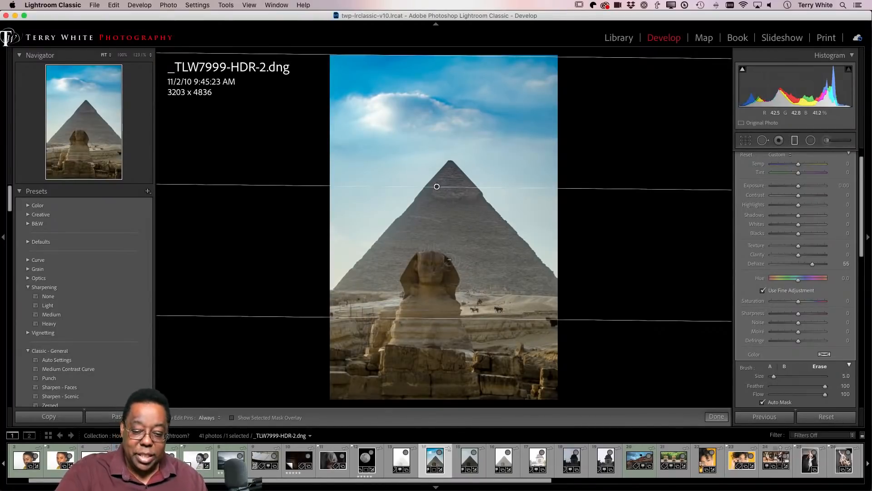
key("h")
mouse_move(433, 235)
left_mouse_down()
mouse_move(436, 207)
mouse_move(430, 215)
mouse_move(447, 186)
mouse_move(381, 275)
mouse_move(386, 262)
mouse_move(368, 270)
mouse_move(410, 216)
mouse_move(436, 203)
mouse_move(449, 169)
mouse_move(471, 223)
mouse_move(458, 218)
mouse_move(445, 223)
left_mouse_up()
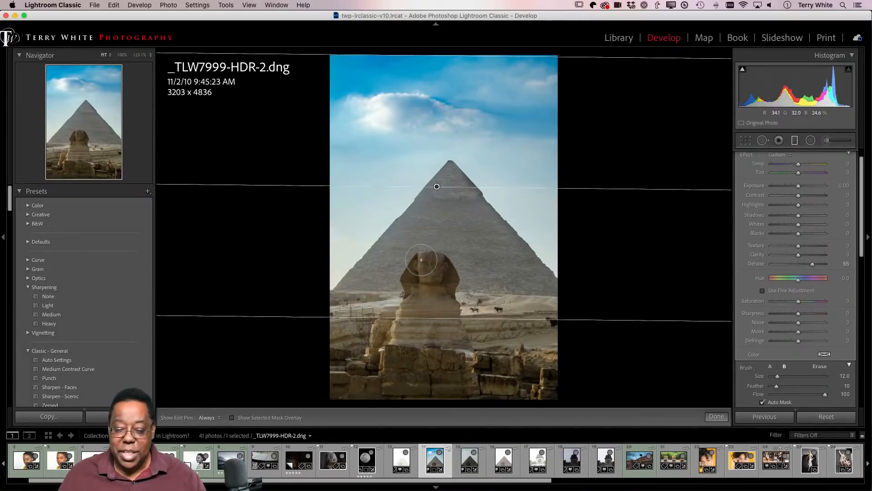
Try a radial filter with the Dehaze effect over the Sphinx's head and undo it
left_click(810, 147)
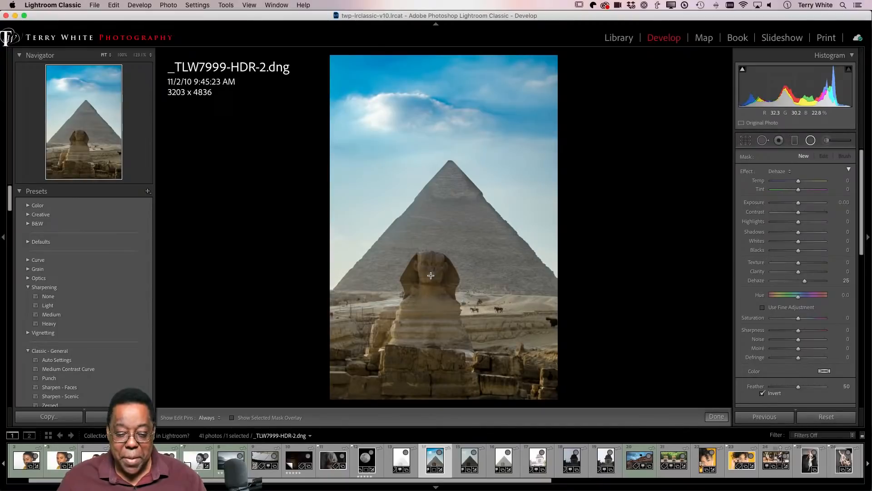
left_click_drag(431, 275, 439, 300)
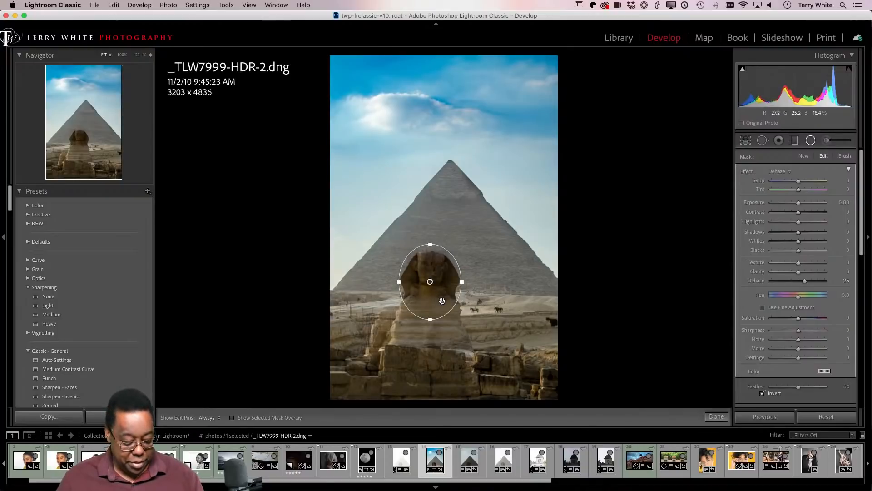
key("super+z")
key("super+z")
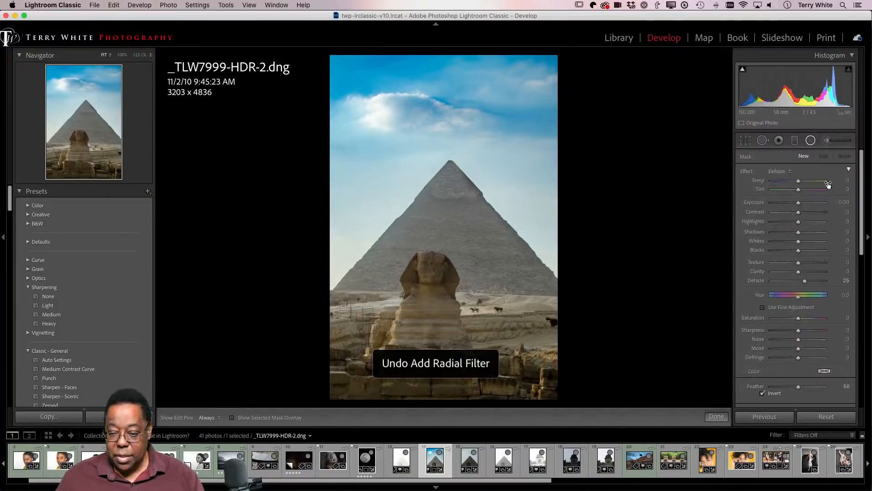
Add a radial filter with the Exposure effect around the Sphinx's head, set Exposure to 0.47, and widen the ellipse slightly beyond the head
left_click(784, 171)
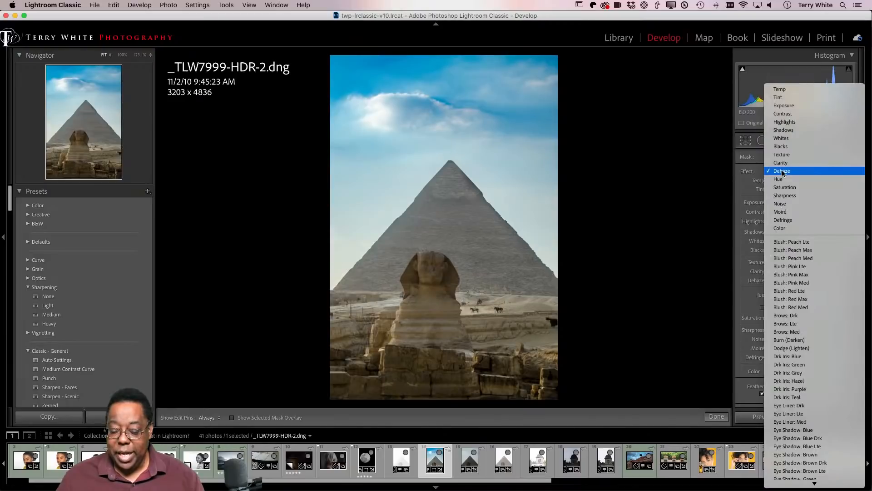
left_click(794, 104)
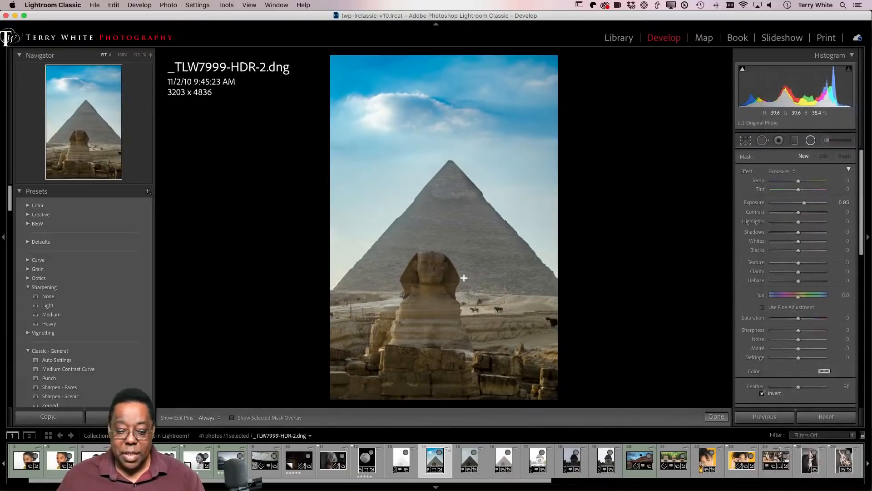
left_click_drag(429, 283, 435, 304)
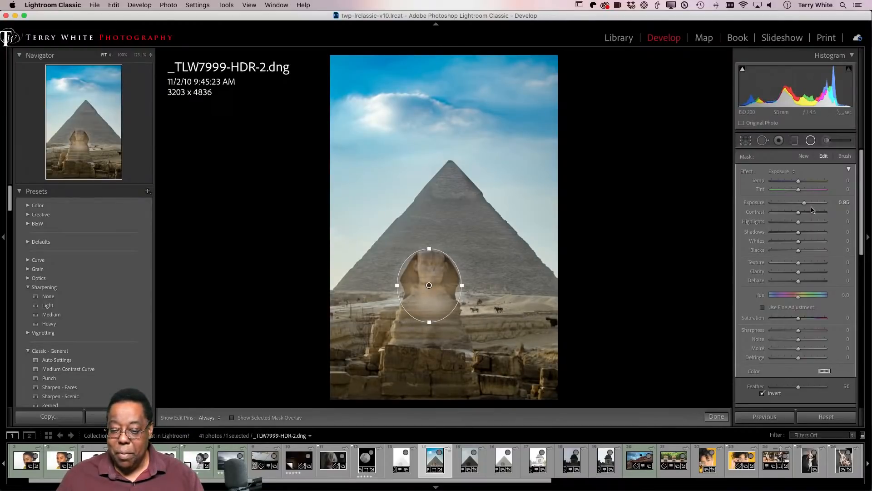
left_click_drag(804, 206, 801, 207)
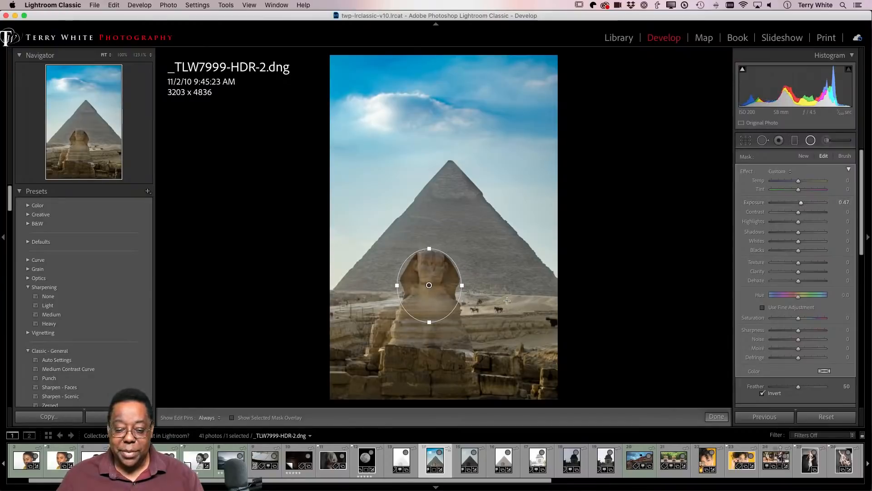
mouse_move(462, 285)
left_mouse_down()
mouse_move(470, 284)
mouse_move(443, 286)
left_mouse_up()
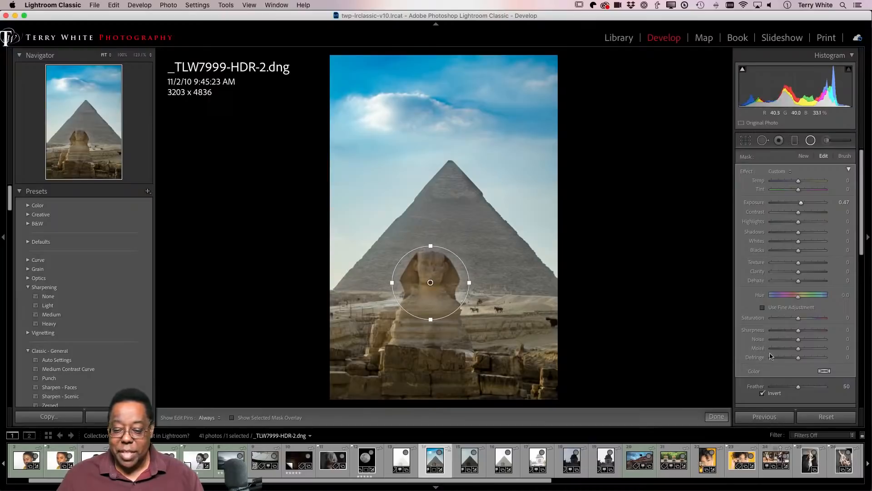
Erase the radial filter's effect beside the Sphinx's head along the ellipse's left edge with the mask brush
left_click(844, 156)
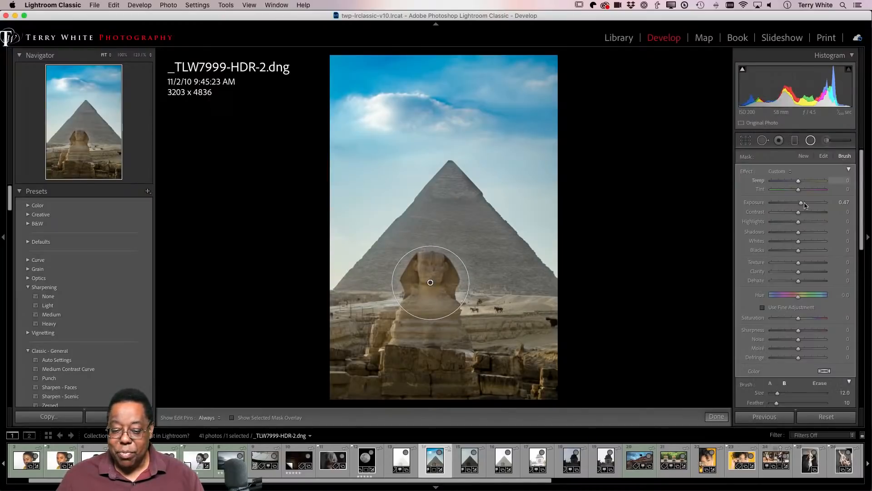
key("alt")
mouse_move(392, 270)
left_mouse_down()
mouse_move(404, 249)
mouse_move(437, 246)
mouse_move(459, 278)
mouse_move(395, 297)
left_mouse_up()
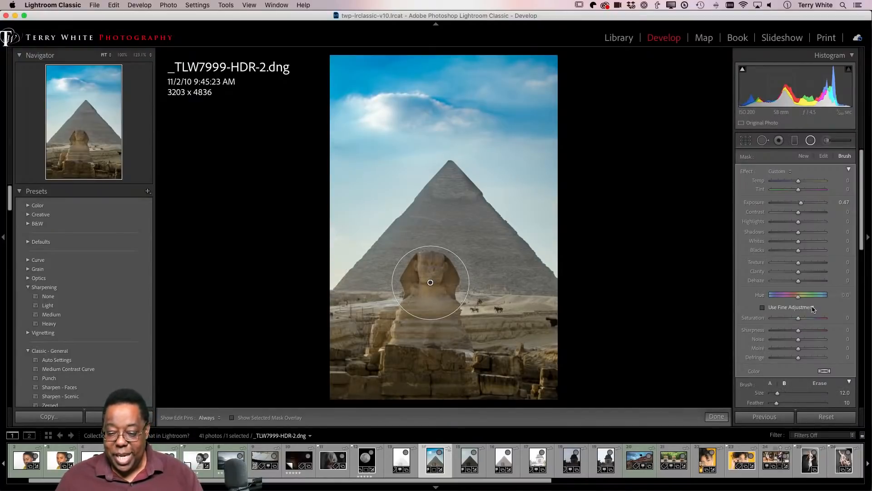
Set the radial filter's Exposure to 0.77, Dehaze to 18 and Saturation to 17
left_click_drag(801, 203, 806, 205)
left_click_drag(805, 206, 804, 206)
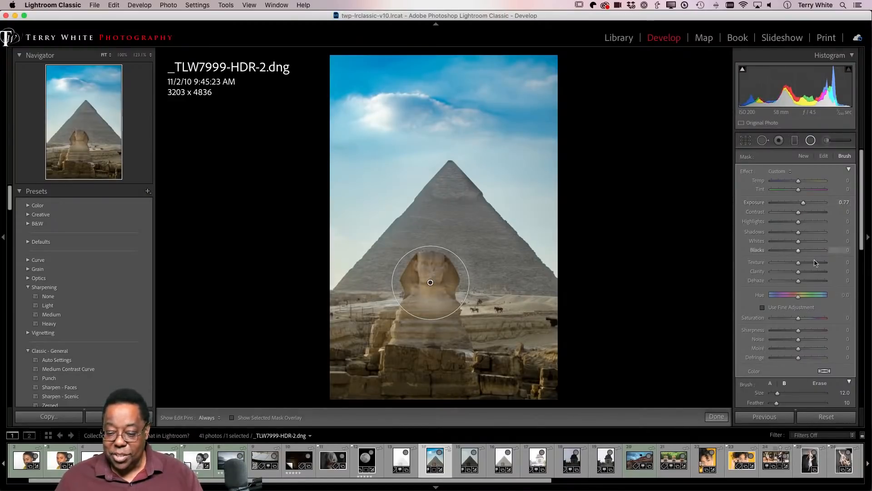
left_click_drag(801, 281, 803, 284)
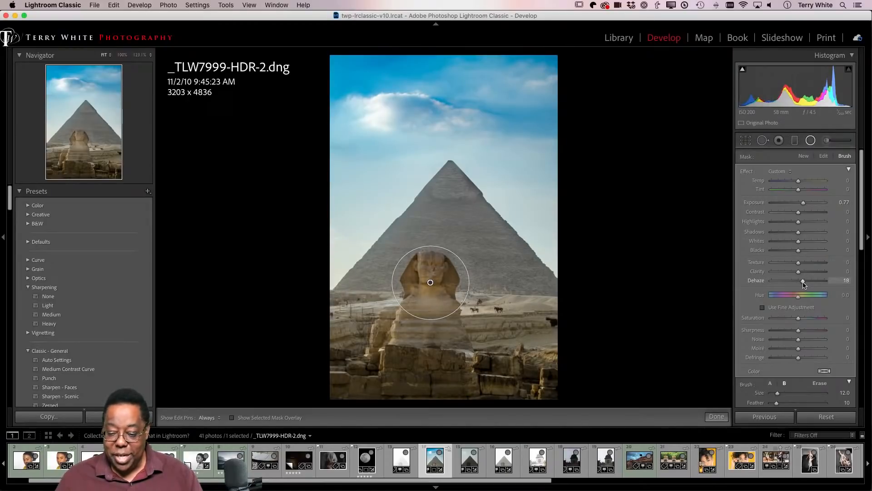
left_click_drag(797, 319, 802, 320)
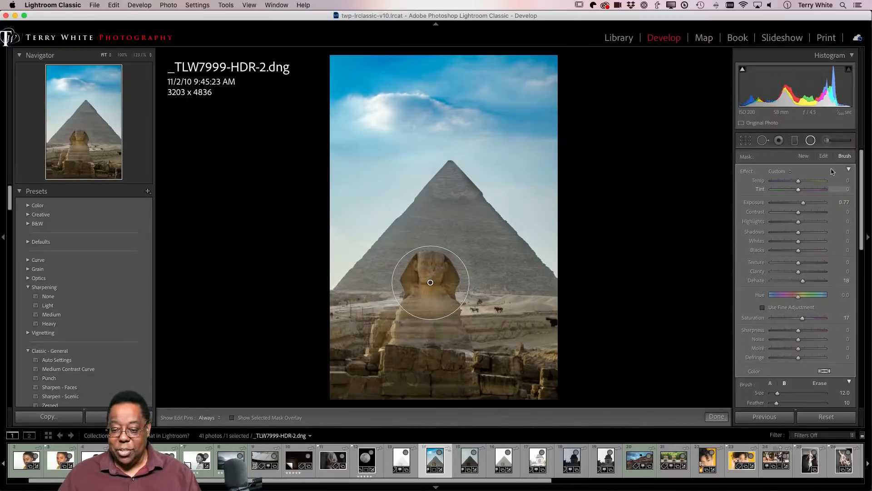
Reselect the existing graduated filter over the sky and set its Exposure to 0.32
left_click(794, 140)
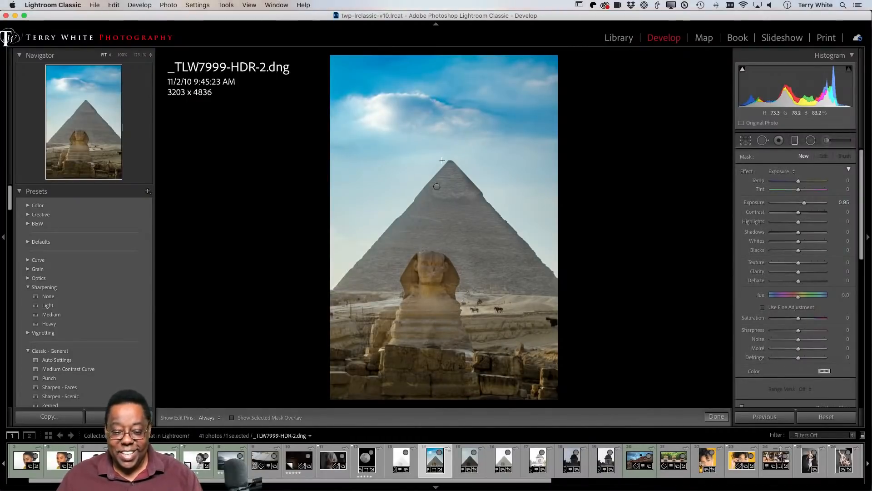
left_click(436, 186)
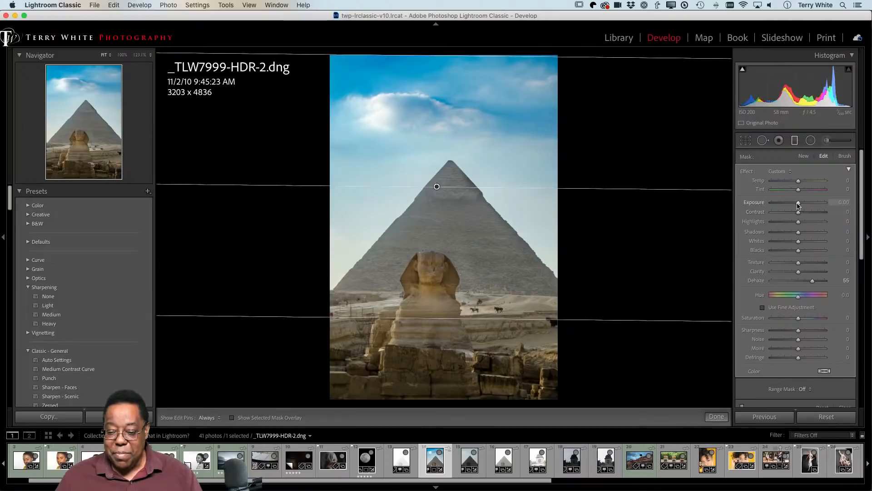
left_click_drag(795, 206, 801, 205)
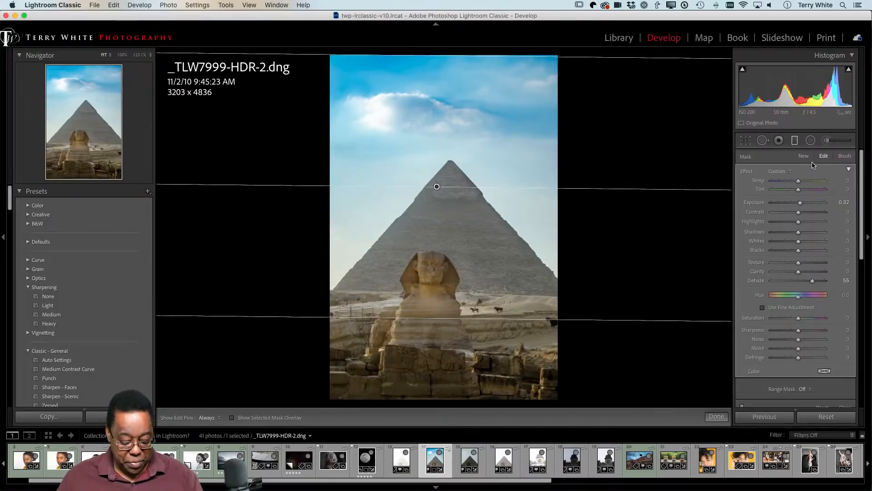
Return to the Library grid and view the edited pyramid HDR photo full screen
key("g")
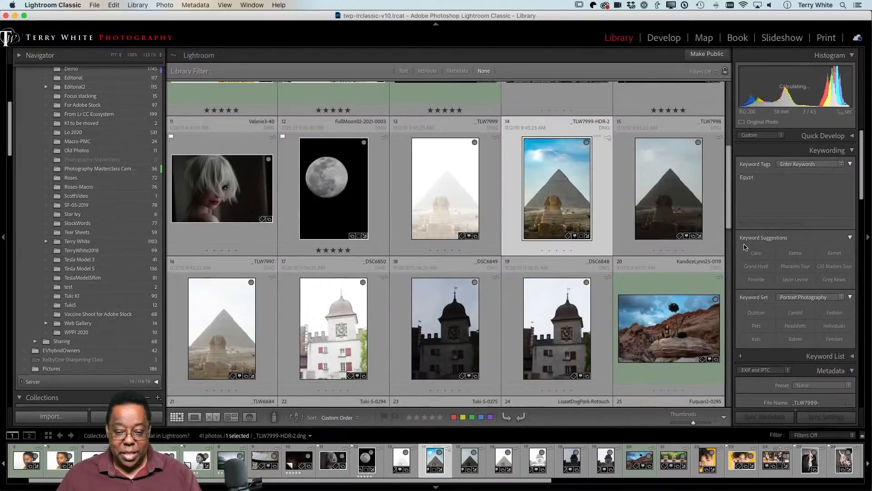
key("f")
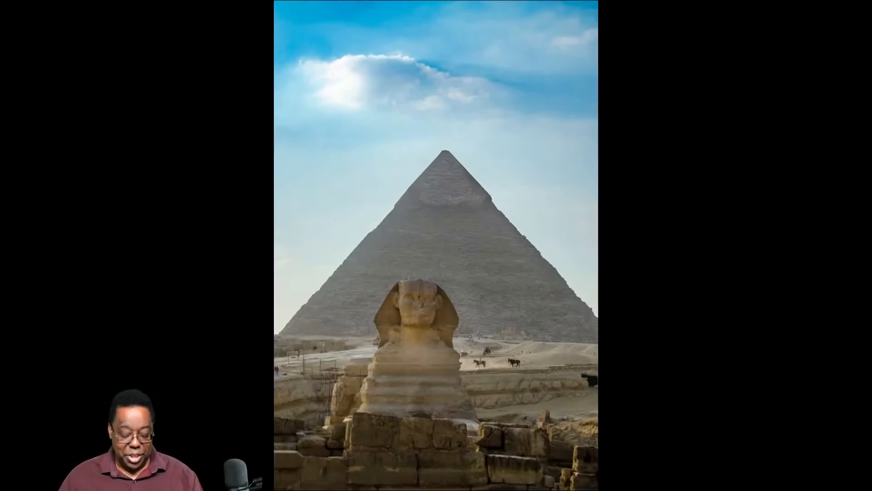
key("Escape")
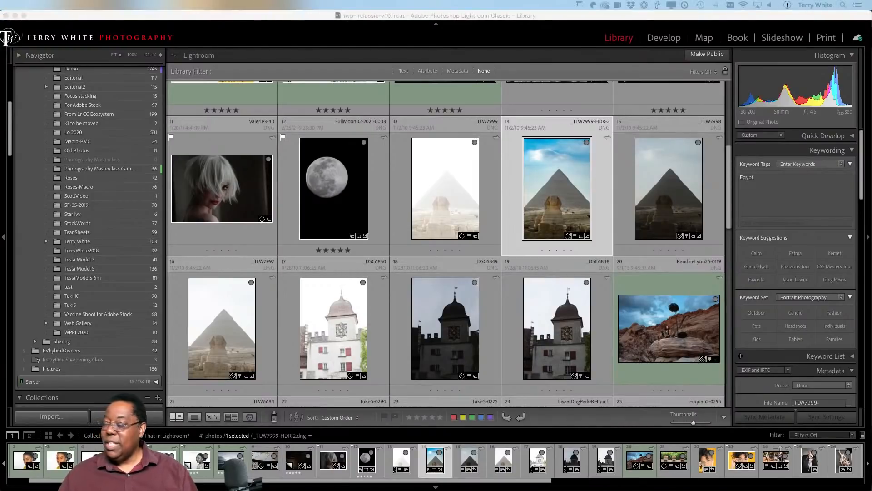
scroll(586, 225, "up", 2)
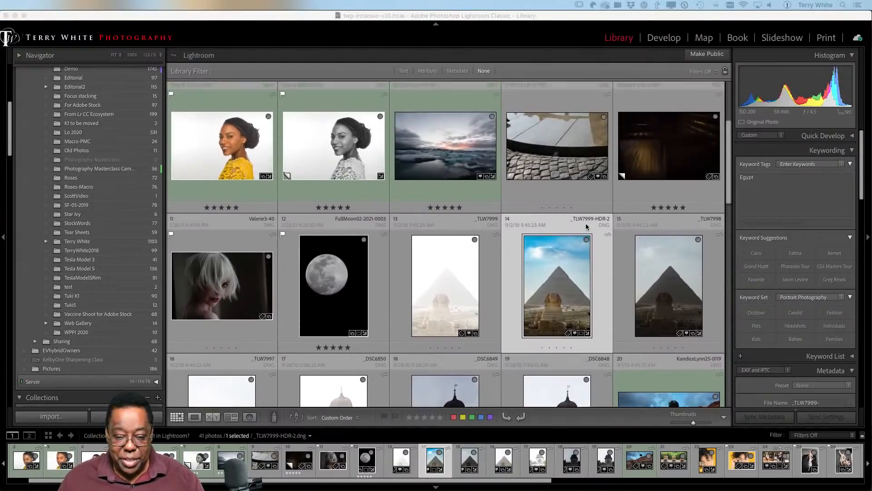
scroll(586, 226, "up", 4)
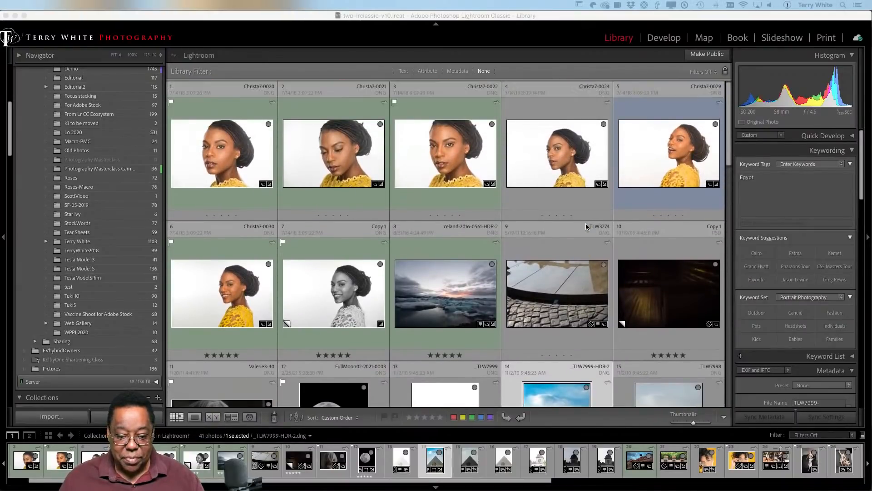
scroll(586, 226, "down", 5)
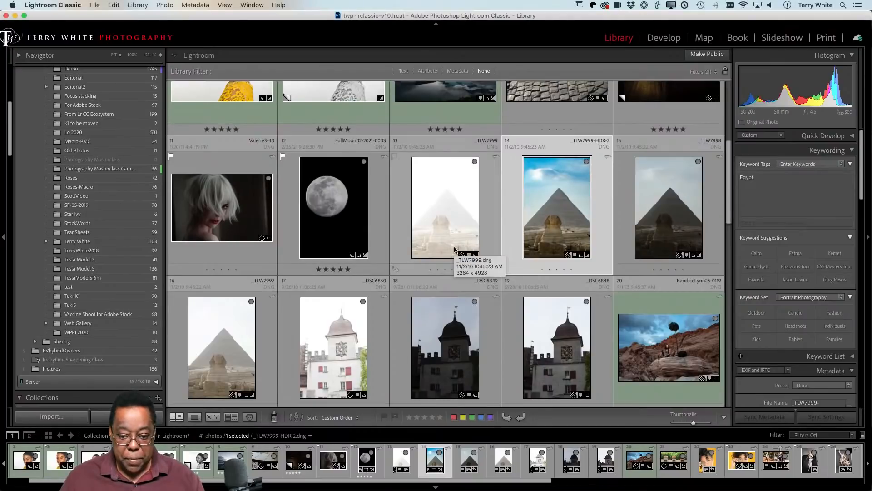
key("r")
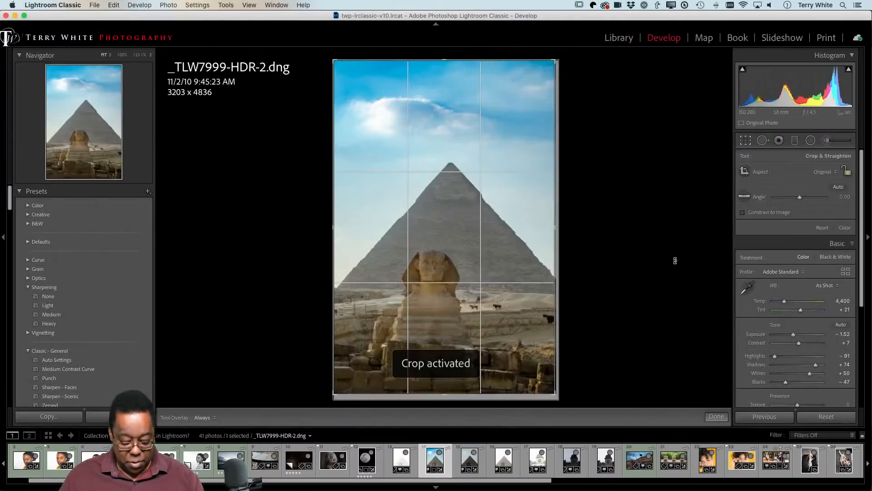
key("g")
left_click(365, 228)
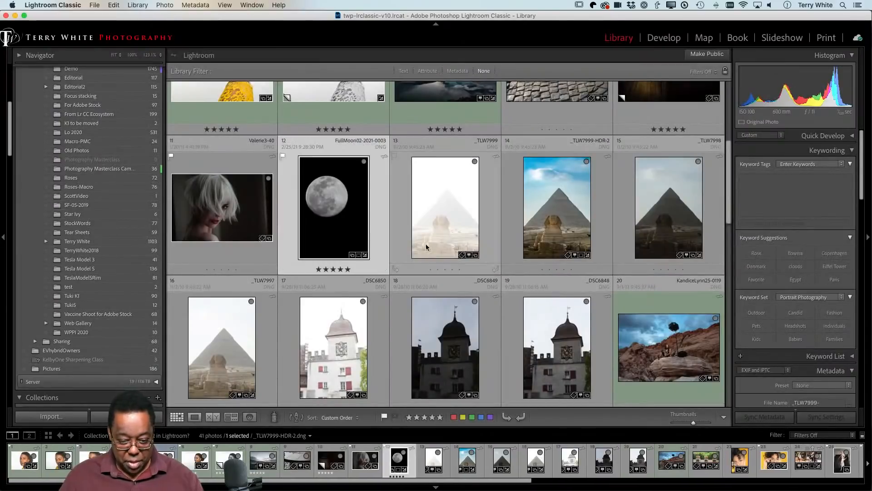
key("r")
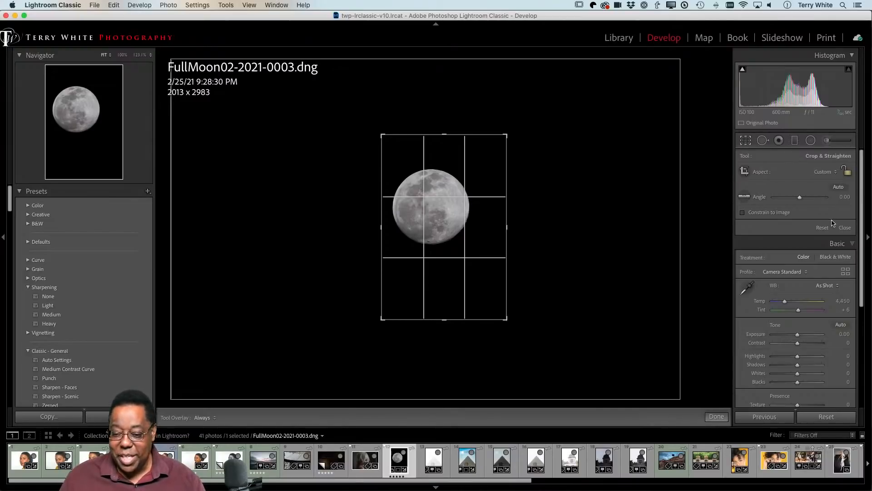
Reset the moon photo's crop to the full original frame and inspect the moon's lower edge at 100%
left_click(822, 228)
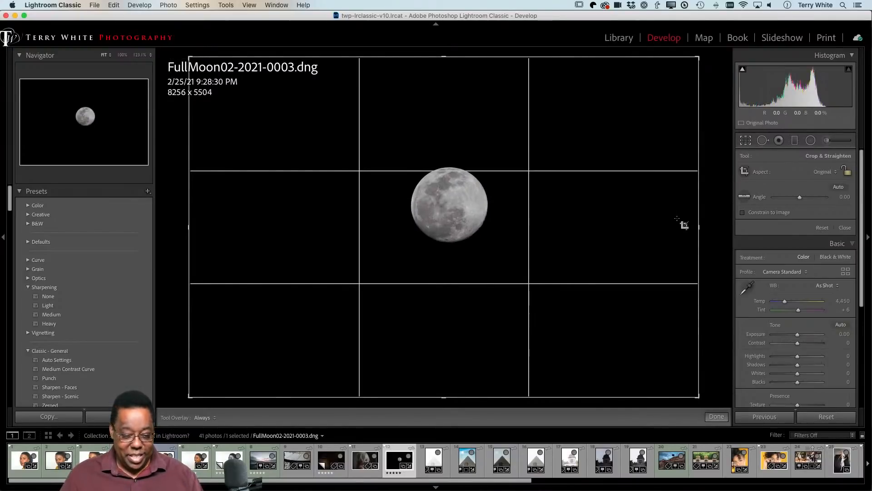
key("d")
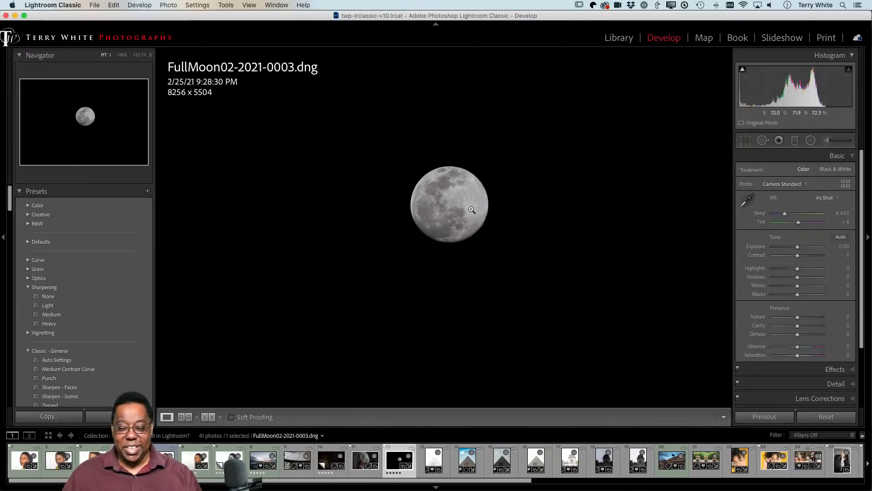
left_click(470, 208)
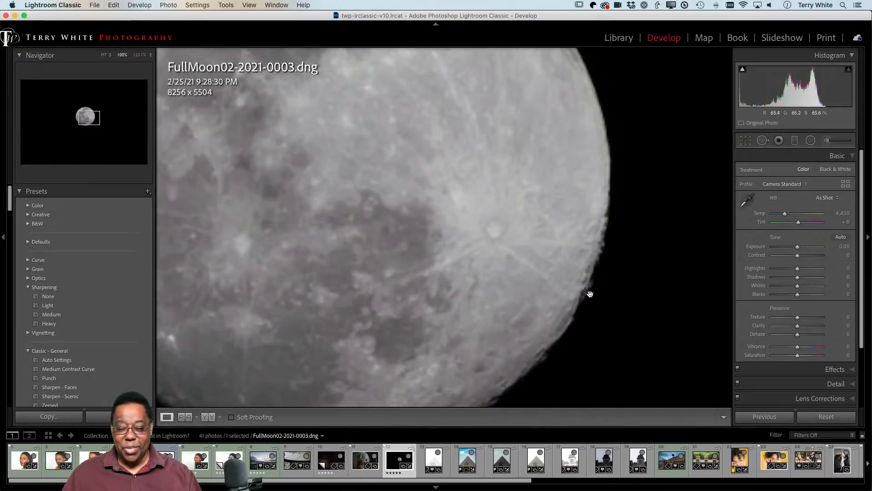
left_click_drag(528, 354, 576, 251)
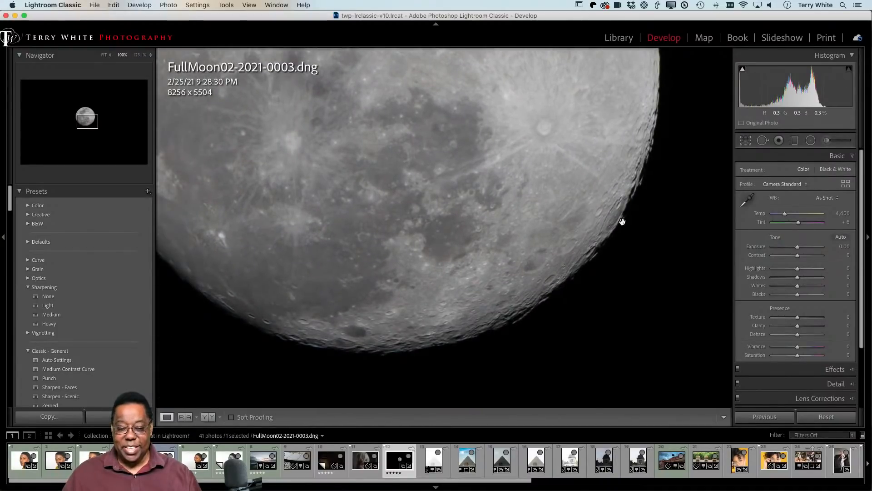
left_click(561, 222)
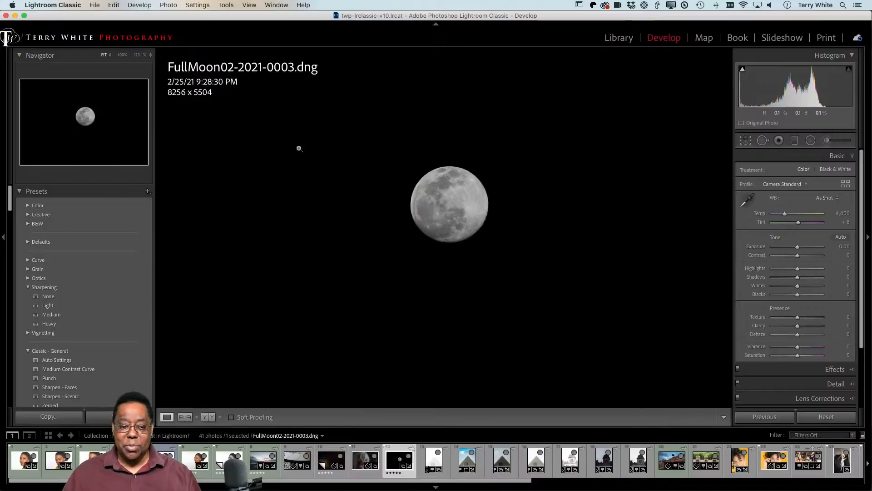
key("alt")
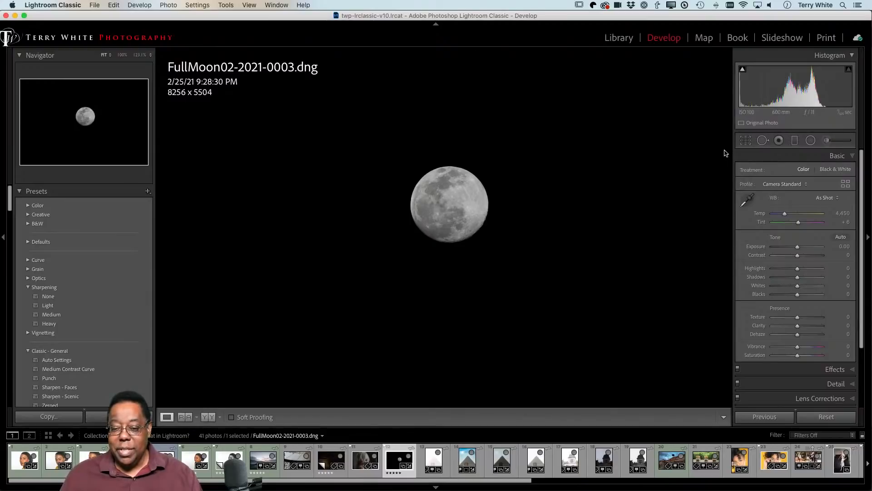
Set the crop aspect to 4 x 5 / 8 x 10, shrink it to about 5397 x 4318 and place the moon in its upper-left area
left_click(746, 142)
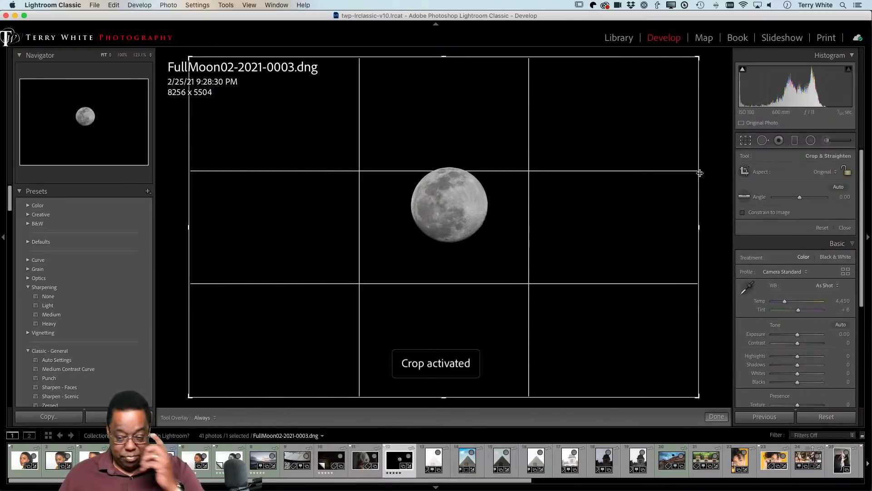
left_click(823, 172)
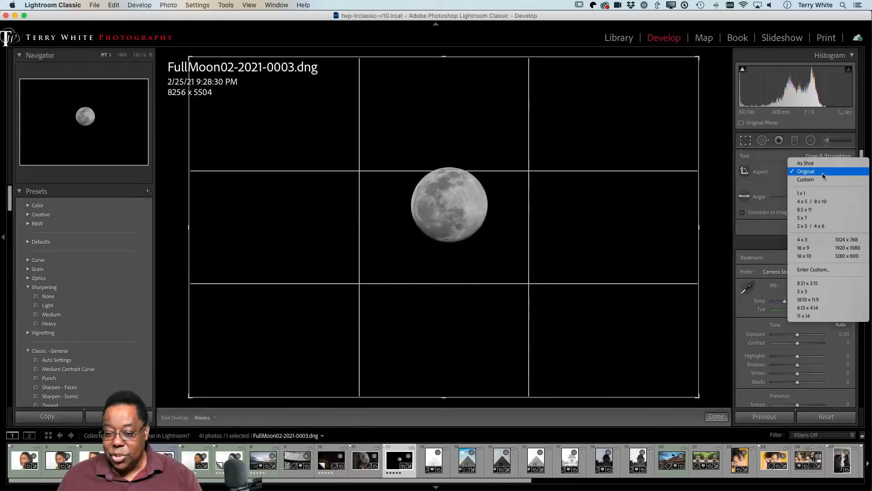
left_click(823, 203)
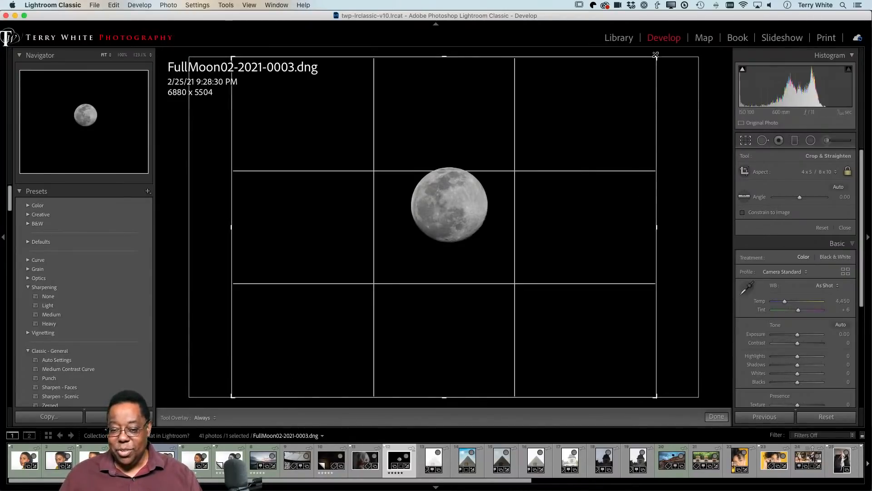
left_click_drag(657, 58, 625, 92)
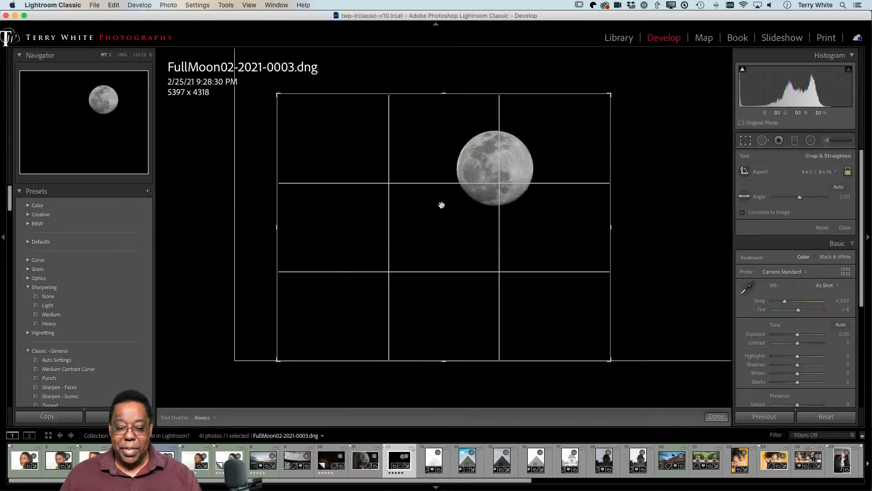
left_click_drag(389, 245, 285, 261)
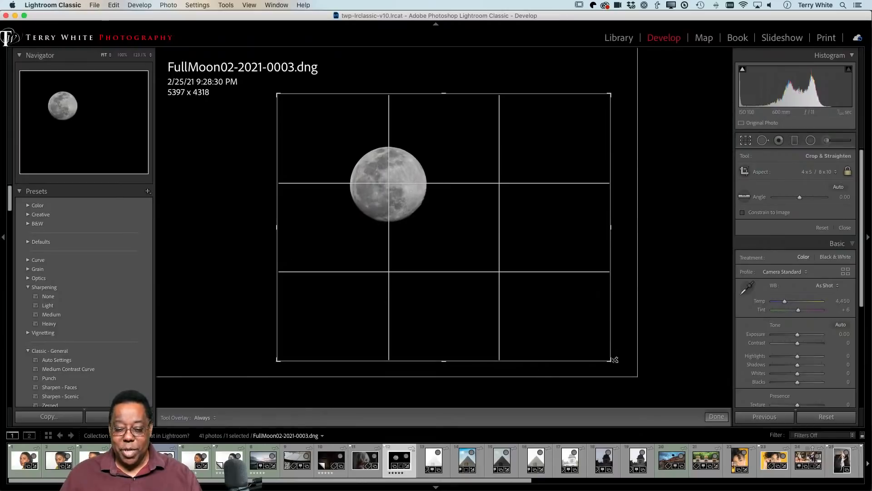
Tighten the crop to about 3280 x 2624 with the moon on the upper-left third, and check its detail at 100%
left_click_drag(610, 360, 572, 315)
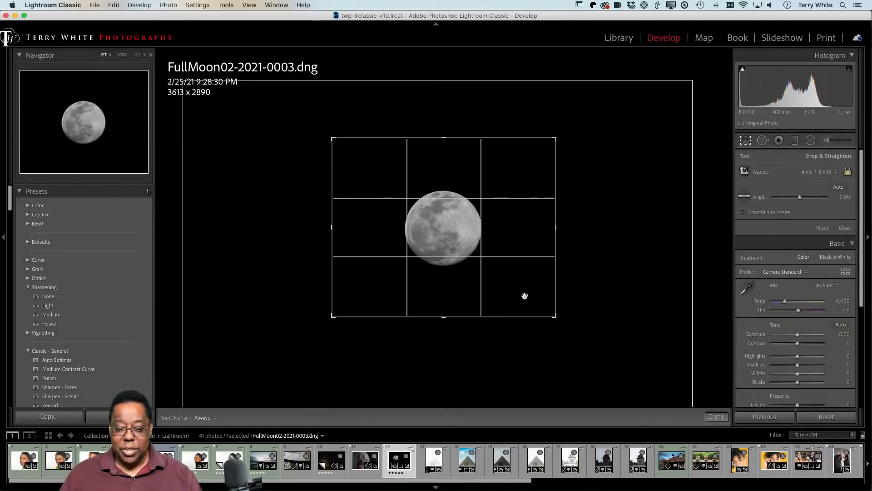
left_click_drag(505, 283, 475, 268)
left_click_drag(556, 316, 491, 258)
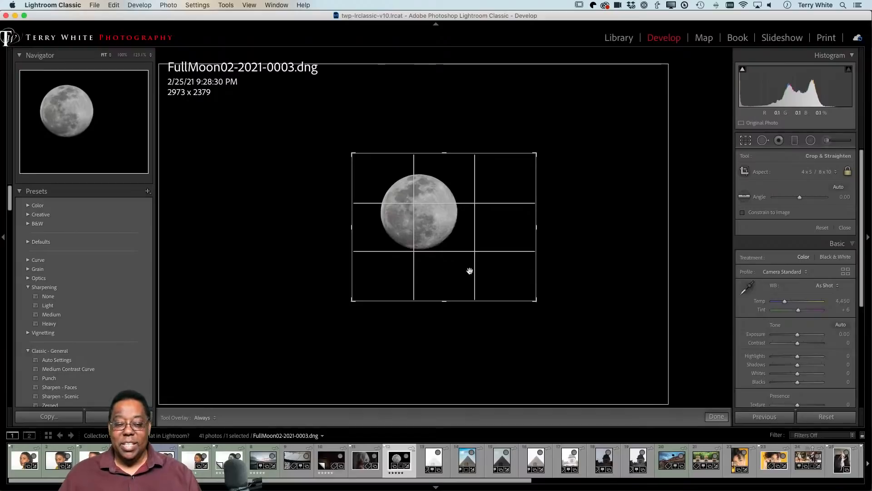
mouse_move(535, 302)
left_mouse_down()
mouse_move(561, 318)
mouse_move(544, 313)
left_mouse_up()
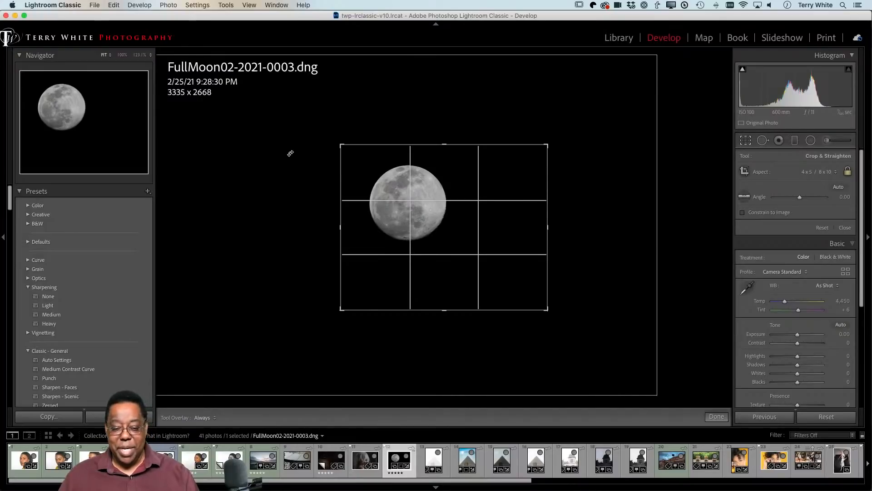
left_click_drag(546, 311, 545, 310)
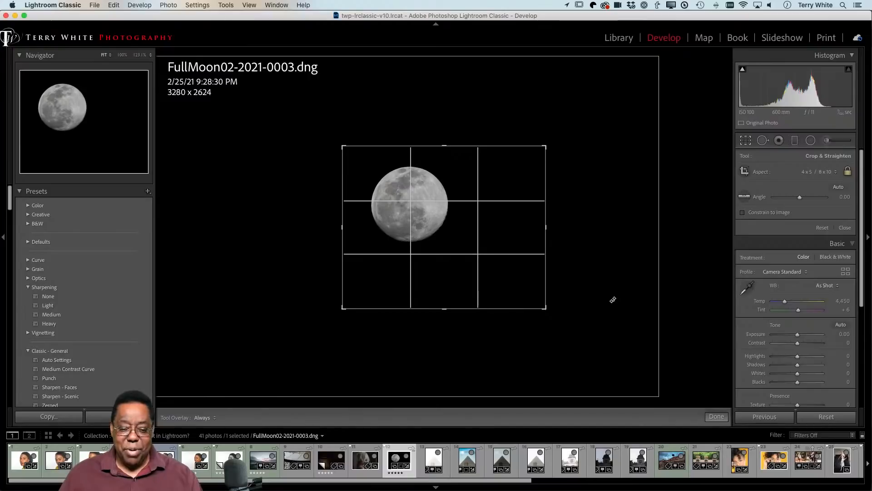
key("d")
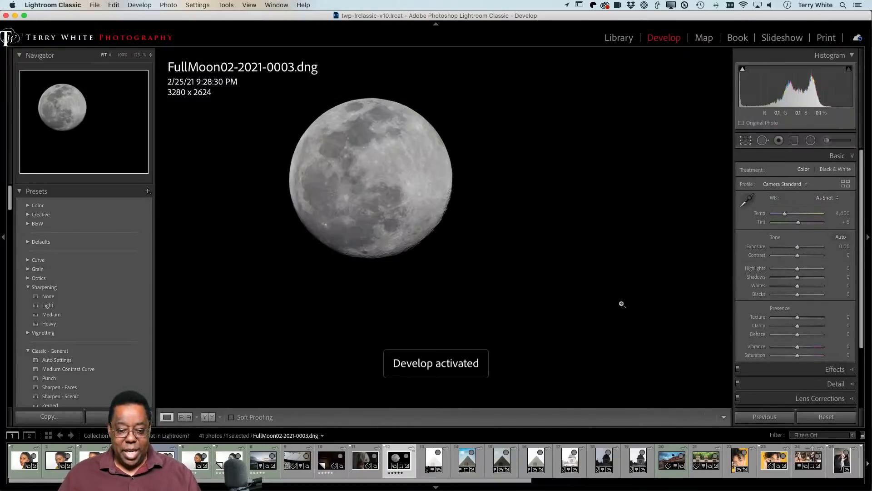
left_click(437, 229)
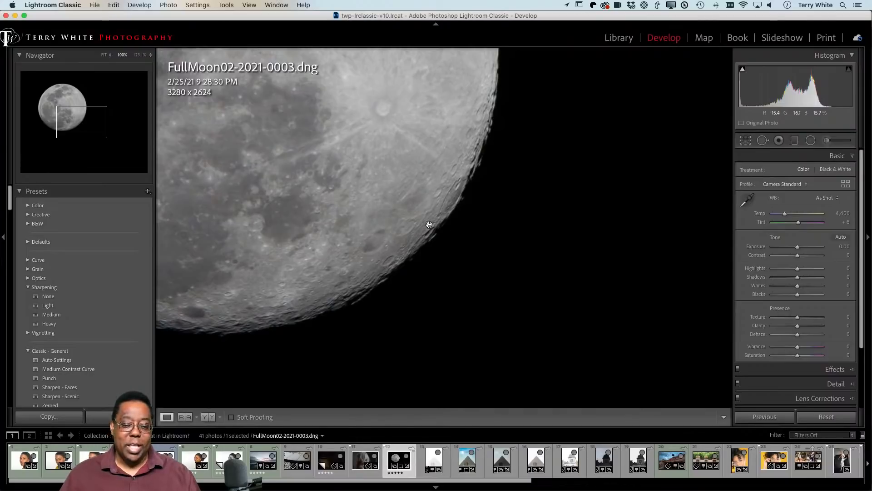
left_click(429, 224)
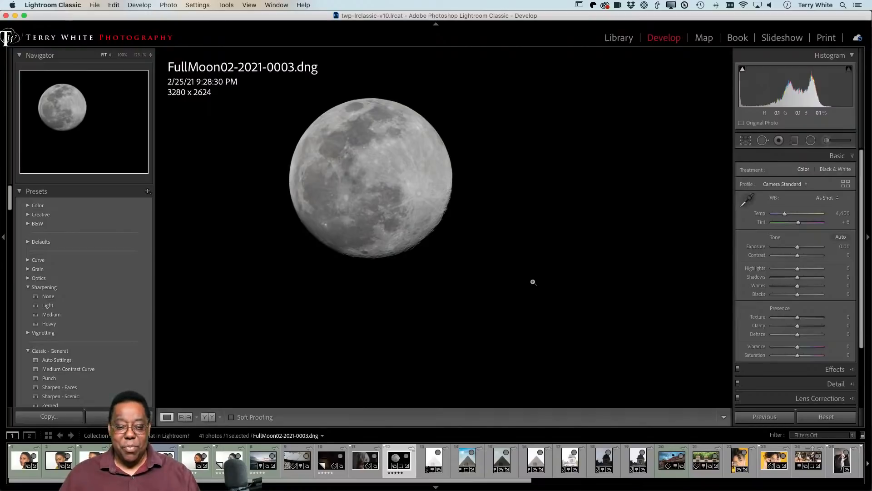
Crop the moon photo tighter to about 1958 x 1566 and inspect the moon's edge at 100%
key("r")
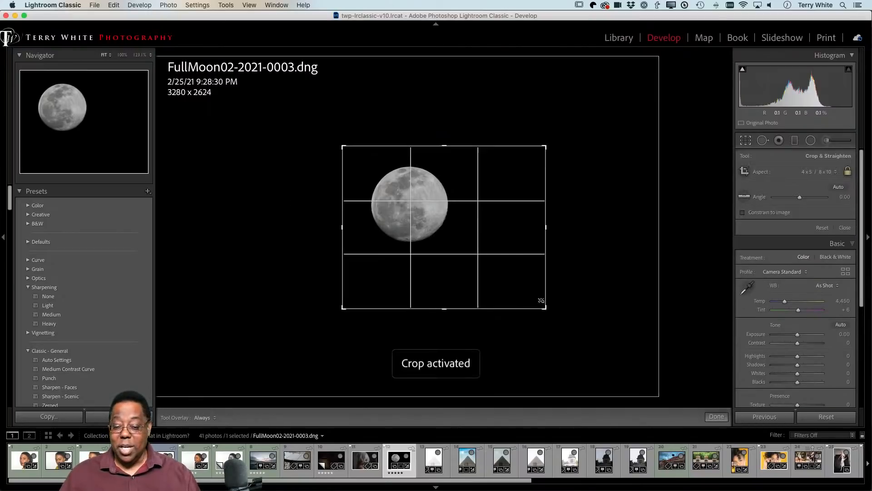
left_click_drag(545, 308, 474, 253)
left_click_drag(512, 282, 471, 246)
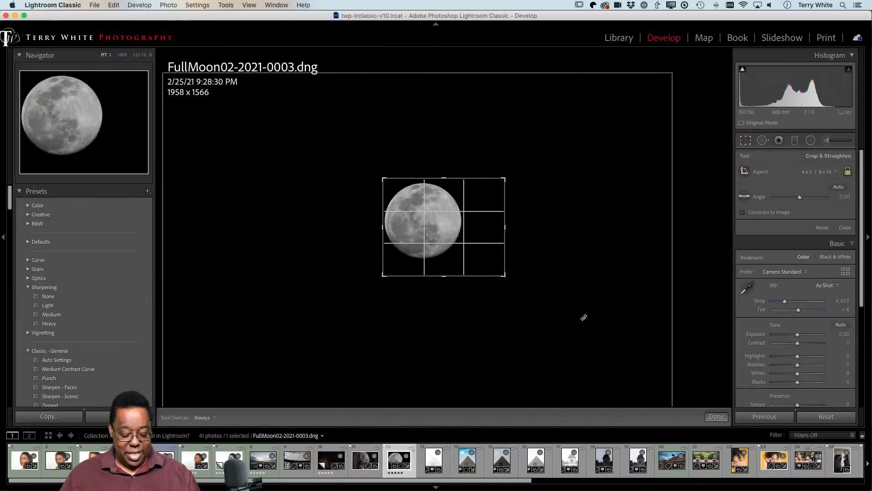
key("Return")
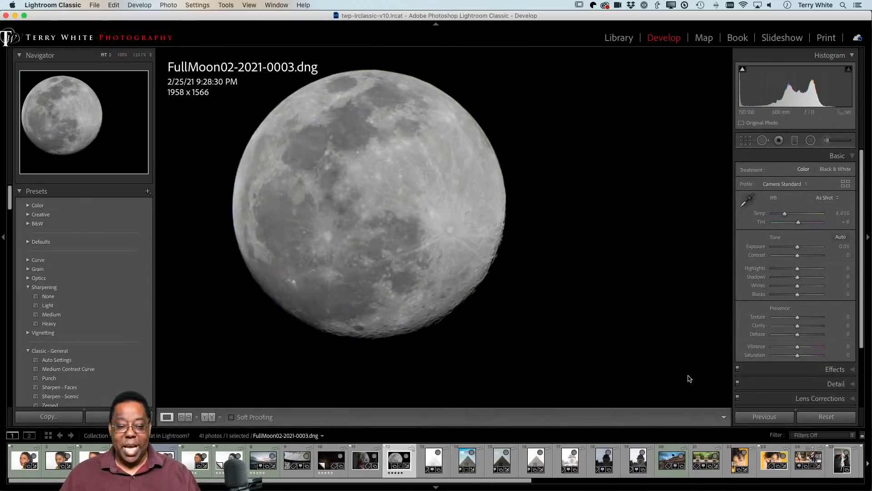
left_click(488, 269)
left_click(497, 263)
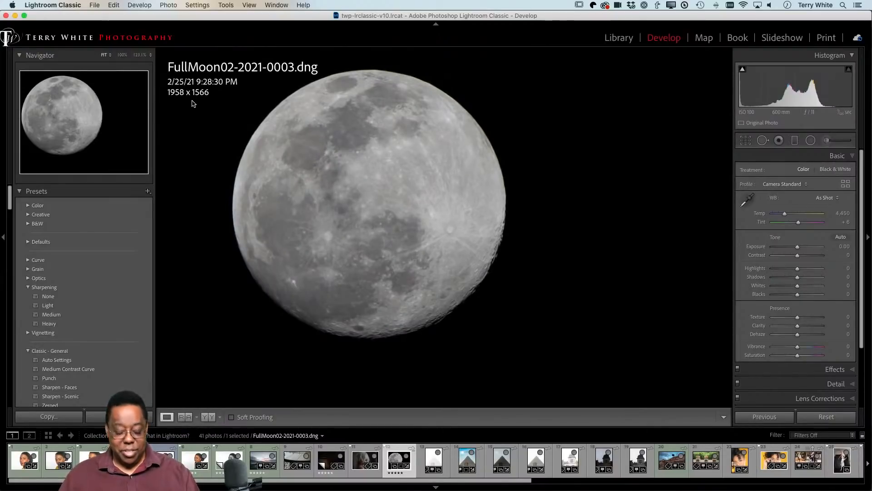
Create a virtual copy of the cropped moon photo in the Library grid and show the detailed thumbnail information
key("g")
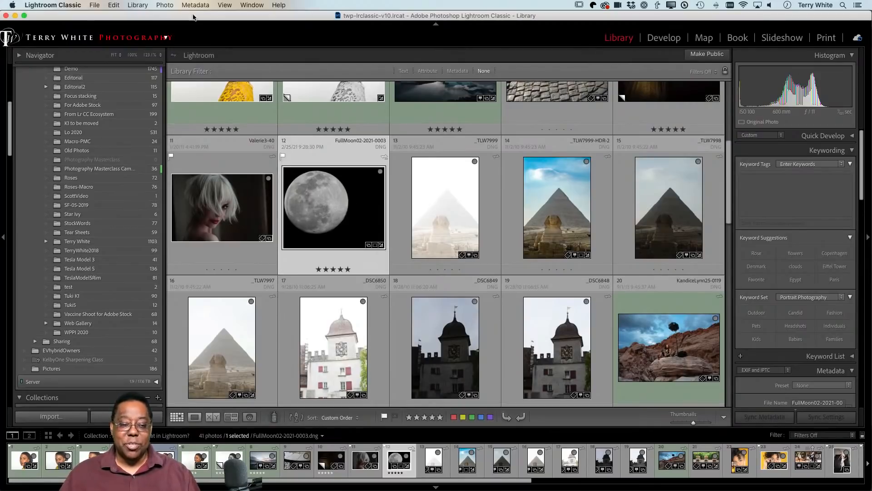
left_click(138, 5)
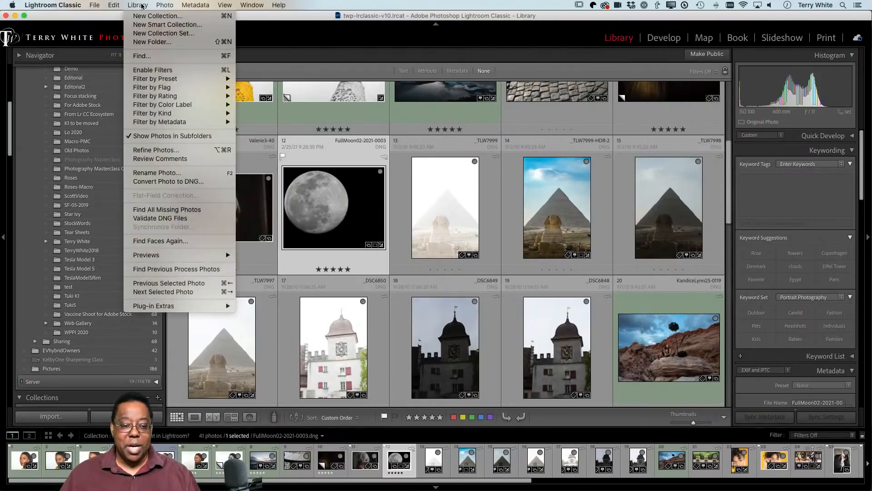
mouse_move(159, 3)
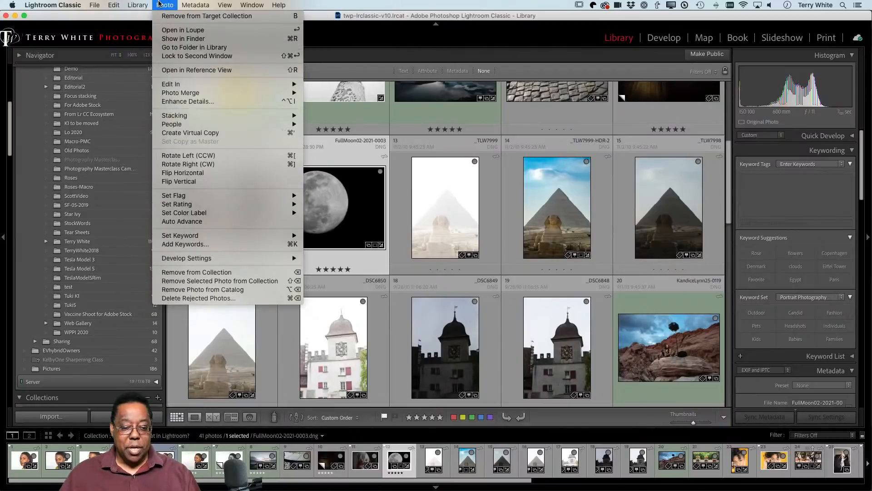
left_click(241, 132)
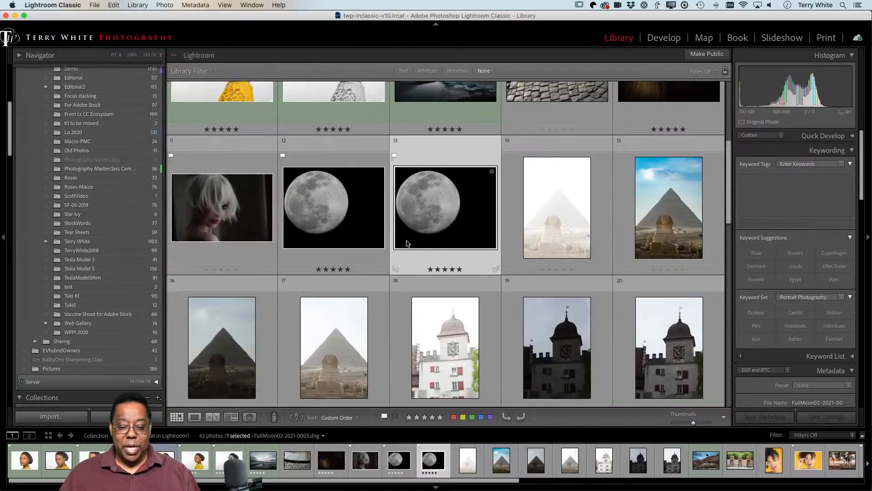
key("j")
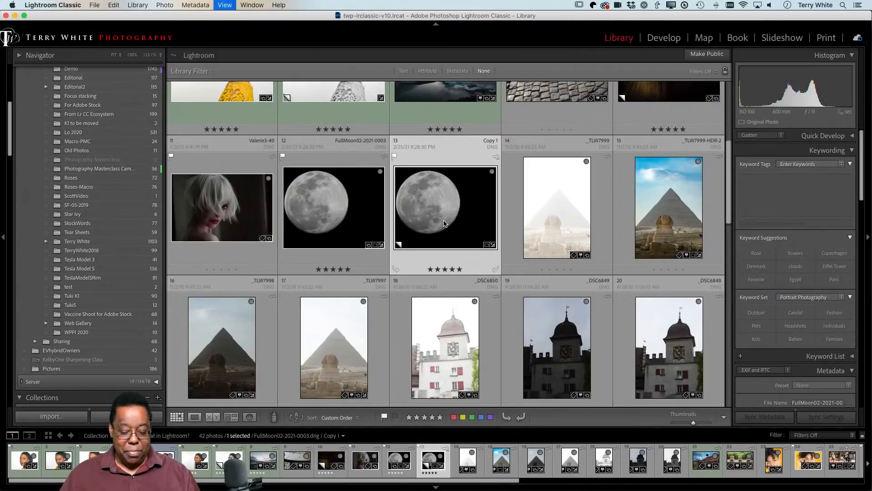
Enlarge the crop of the moon's virtual copy to about 2675 x 2140 for more space around the moon
key("r")
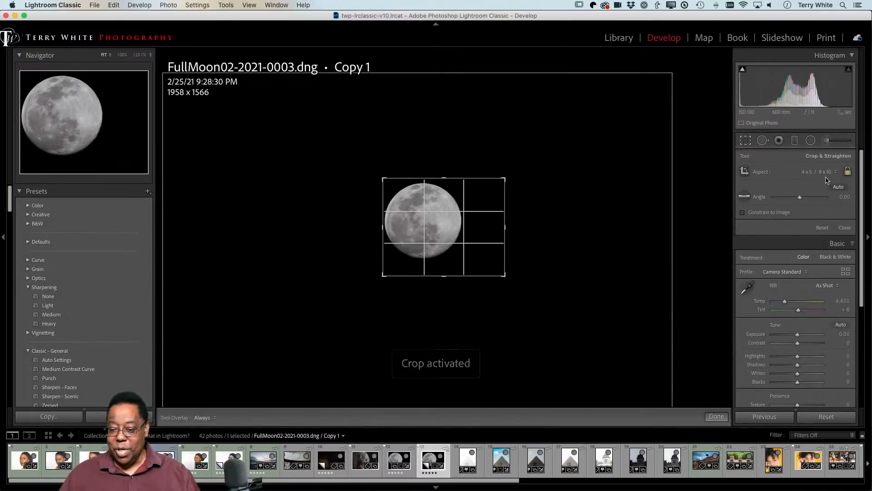
left_click_drag(505, 275, 525, 286)
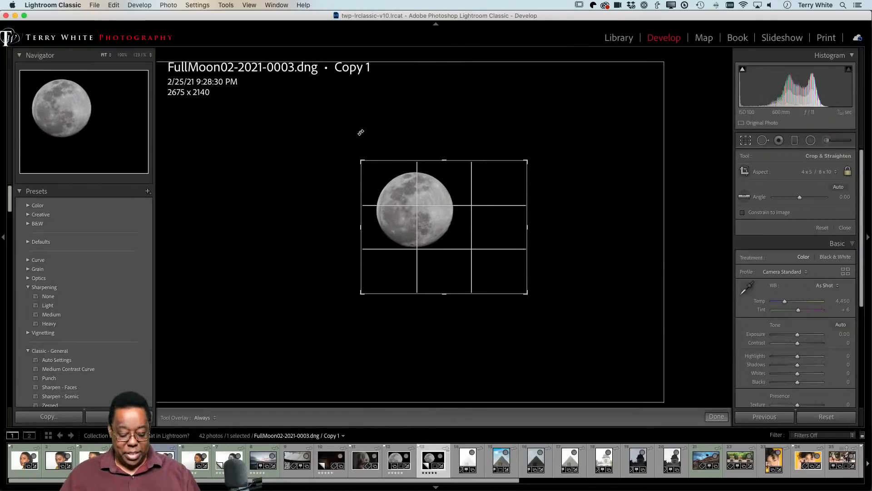
key("d")
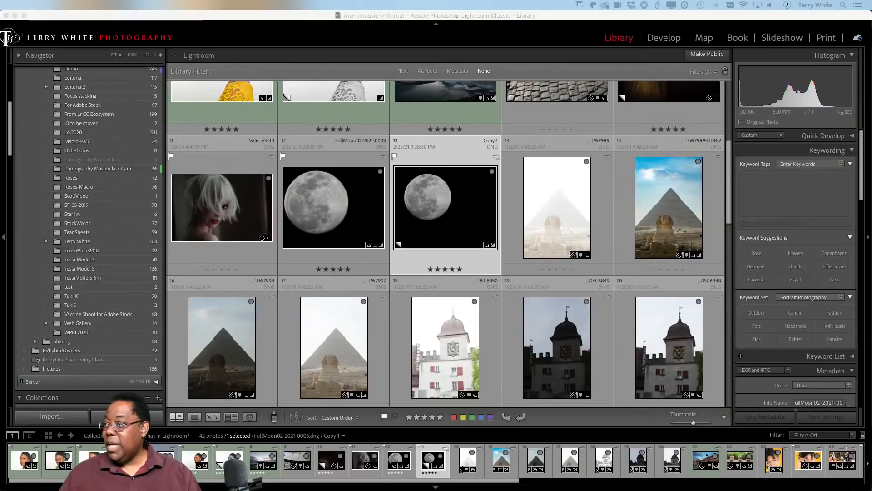
Open the cobblestone photo _TLW3274.dng from the Library grid in the Develop module
scroll(581, 236, "up", 5)
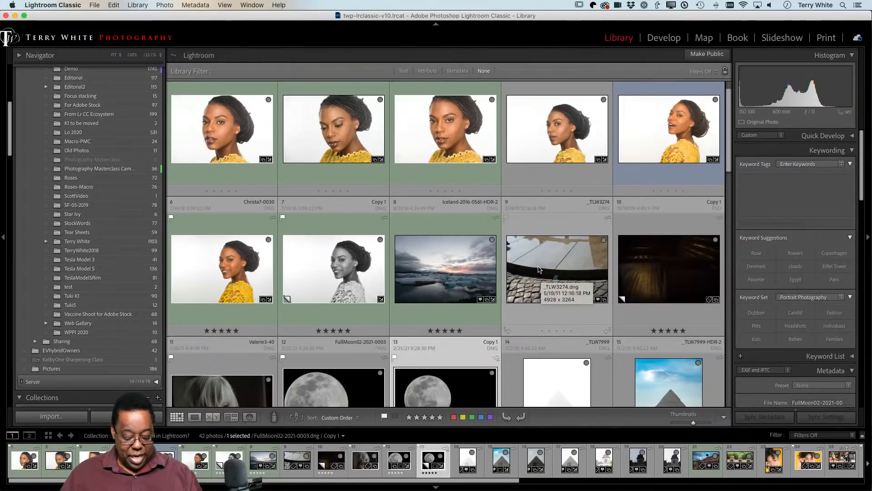
key("d")
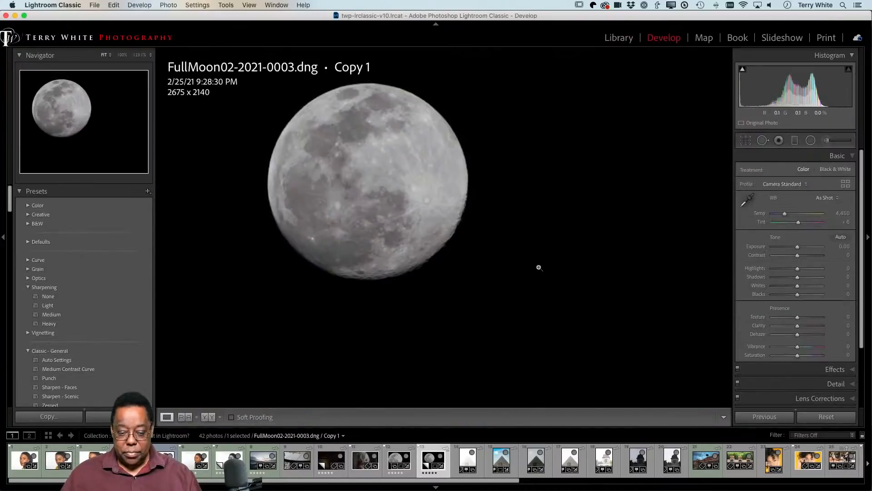
key("g")
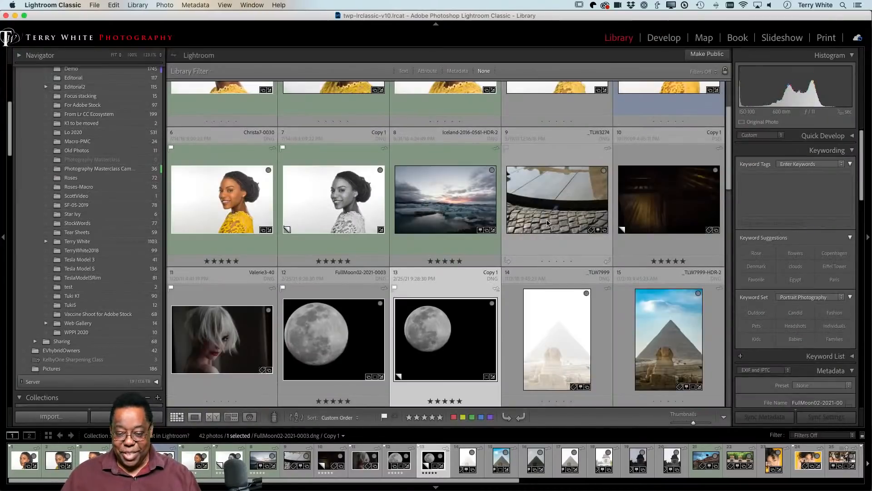
left_click(546, 221)
key("d")
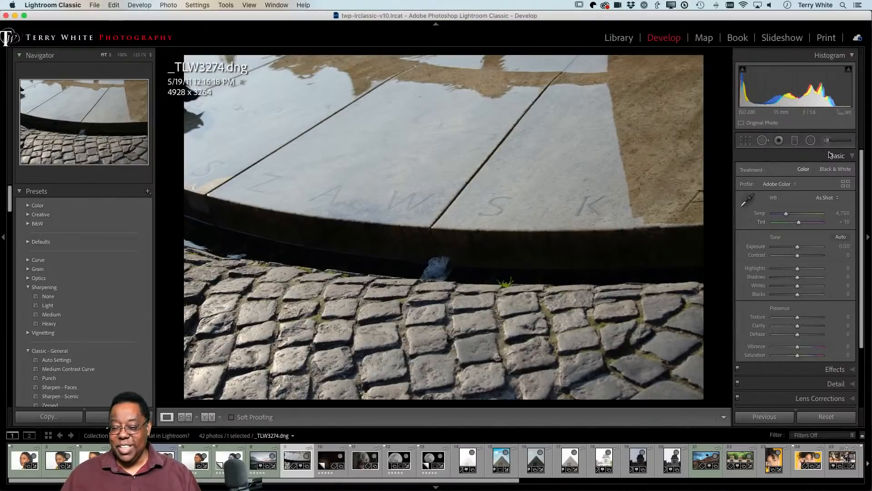
Paint over the cobblestones with the Adjustment Brush at Exposure 0, Contrast 100 and Clarity 100
left_click(827, 140)
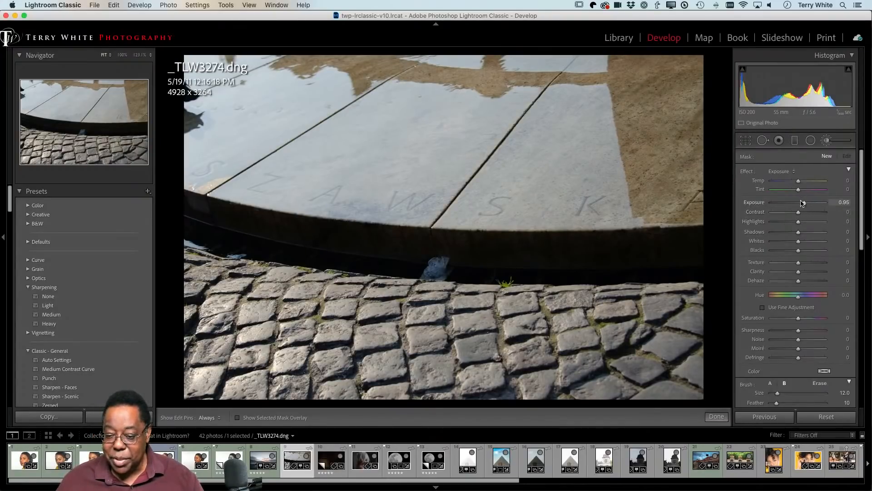
double_click(803, 203)
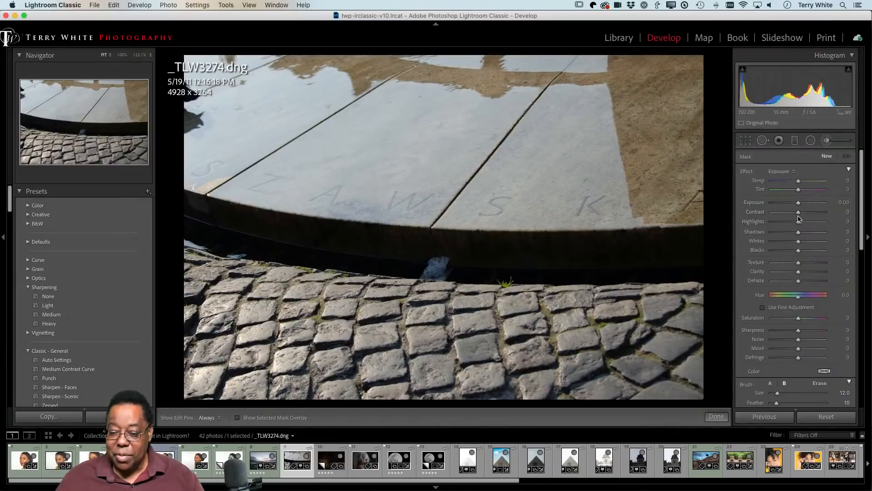
left_click_drag(798, 212, 841, 214)
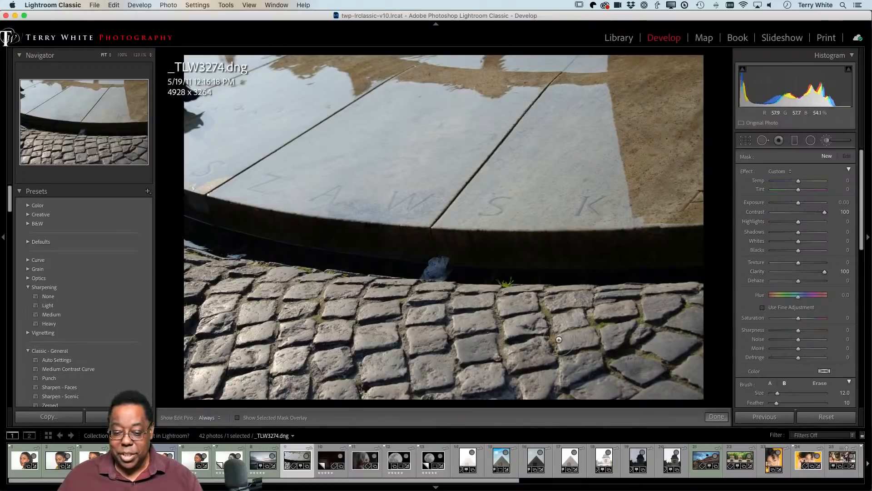
mouse_move(576, 339)
left_mouse_down()
mouse_move(429, 337)
mouse_move(606, 379)
mouse_move(313, 390)
mouse_move(172, 379)
mouse_move(165, 316)
mouse_move(214, 305)
mouse_move(191, 282)
mouse_move(286, 287)
mouse_move(513, 309)
mouse_move(364, 347)
mouse_move(345, 372)
mouse_move(699, 365)
mouse_move(636, 395)
mouse_move(691, 352)
mouse_move(604, 336)
mouse_move(703, 304)
mouse_move(427, 304)
mouse_move(436, 291)
mouse_move(499, 328)
mouse_move(418, 337)
left_mouse_up()
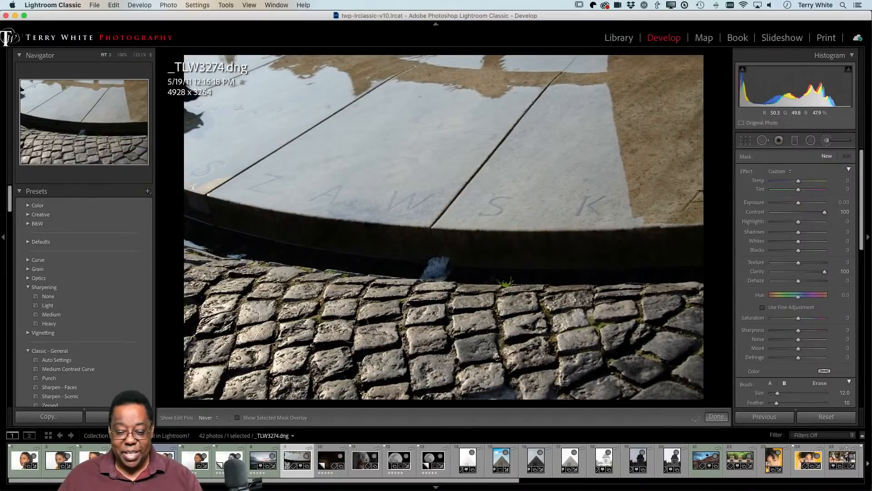
mouse_move(596, 342)
left_mouse_down()
mouse_move(512, 390)
mouse_move(484, 394)
mouse_move(677, 405)
mouse_move(680, 359)
mouse_move(172, 333)
mouse_move(343, 359)
mouse_move(291, 350)
mouse_move(215, 294)
mouse_move(191, 305)
mouse_move(225, 381)
left_mouse_up()
mouse_move(388, 339)
left_mouse_down()
mouse_move(452, 361)
mouse_move(358, 367)
mouse_move(500, 398)
mouse_move(616, 382)
mouse_move(604, 377)
left_mouse_up()
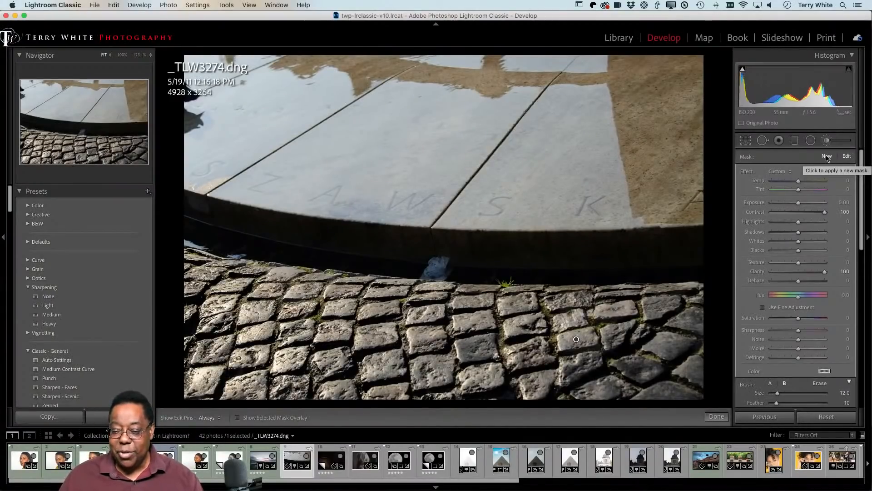
Start a new brush mask with the same settings and paint a second pass across the cobblestones
left_click(826, 156)
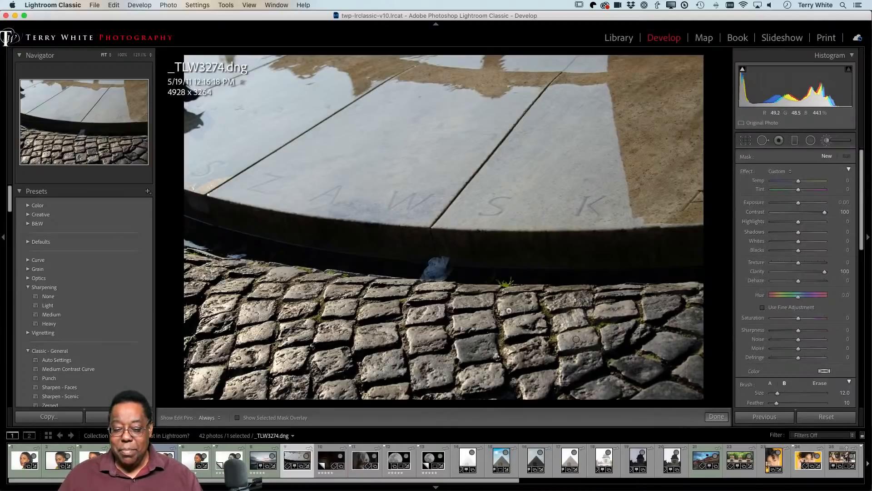
mouse_move(476, 333)
left_mouse_down()
mouse_move(363, 322)
mouse_move(538, 343)
mouse_move(314, 378)
mouse_move(166, 376)
mouse_move(320, 384)
mouse_move(568, 371)
mouse_move(686, 382)
mouse_move(532, 325)
mouse_move(613, 324)
mouse_move(668, 306)
mouse_move(540, 307)
mouse_move(491, 337)
mouse_move(295, 313)
mouse_move(631, 367)
mouse_move(552, 300)
mouse_move(385, 292)
mouse_move(185, 312)
mouse_move(299, 343)
mouse_move(214, 357)
mouse_move(195, 340)
mouse_move(654, 356)
mouse_move(234, 356)
mouse_move(193, 289)
mouse_move(202, 268)
mouse_move(398, 317)
left_mouse_up()
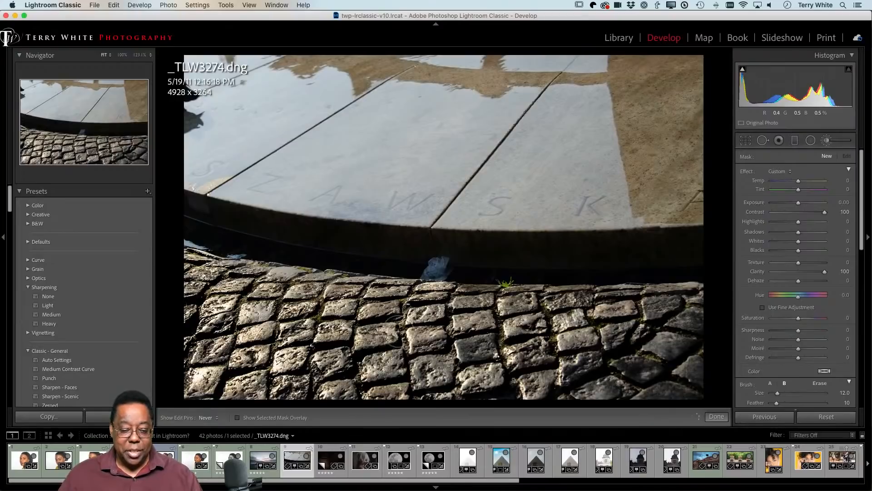
mouse_move(186, 379)
left_mouse_down()
mouse_move(269, 395)
mouse_move(483, 392)
mouse_move(624, 374)
mouse_move(662, 384)
mouse_move(654, 369)
mouse_move(480, 345)
mouse_move(579, 352)
left_mouse_up()
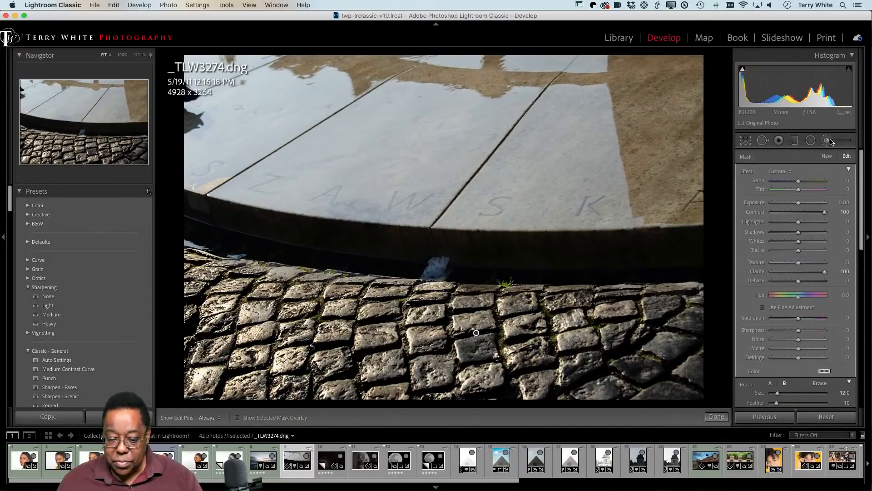
Reactivate the Adjustment Brush, check the second mask's coverage with its overlay and select that mask for editing
left_click(828, 141)
left_click(831, 141)
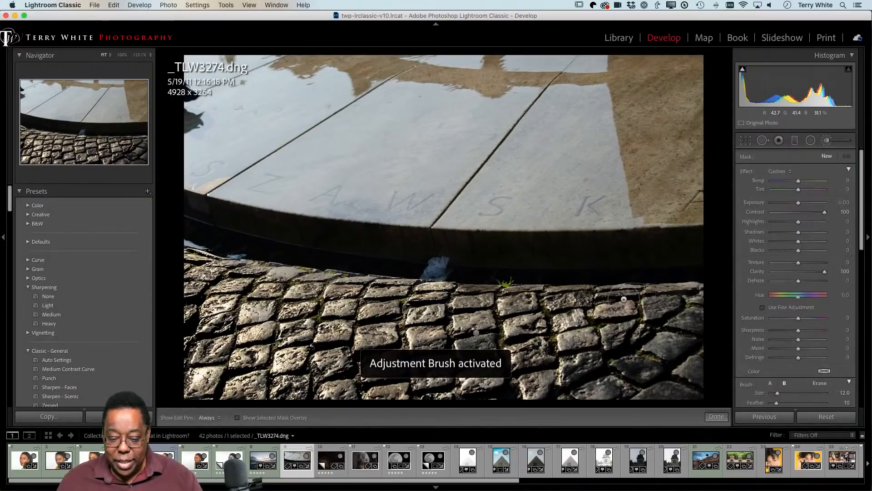
key("alt")
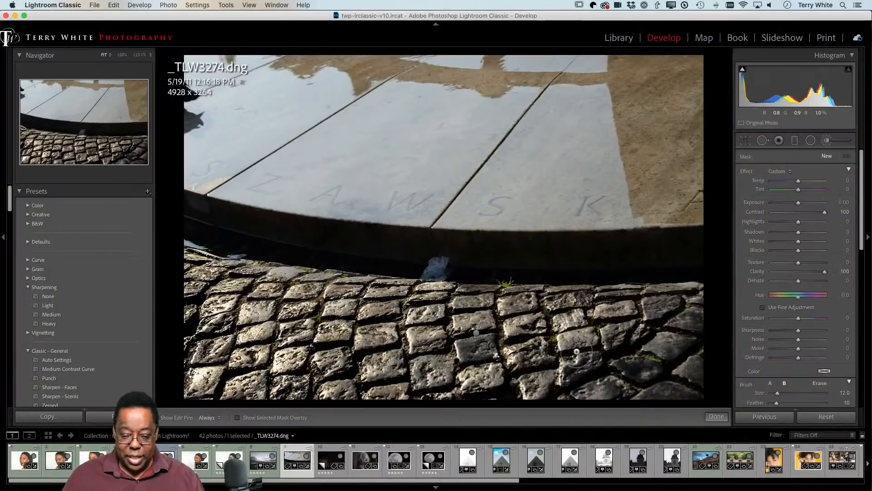
key("alt")
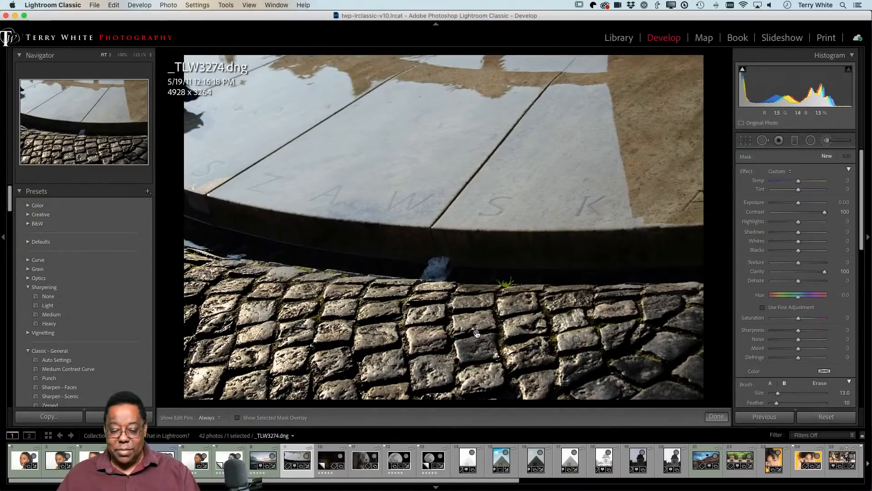
mouse_move(476, 334)
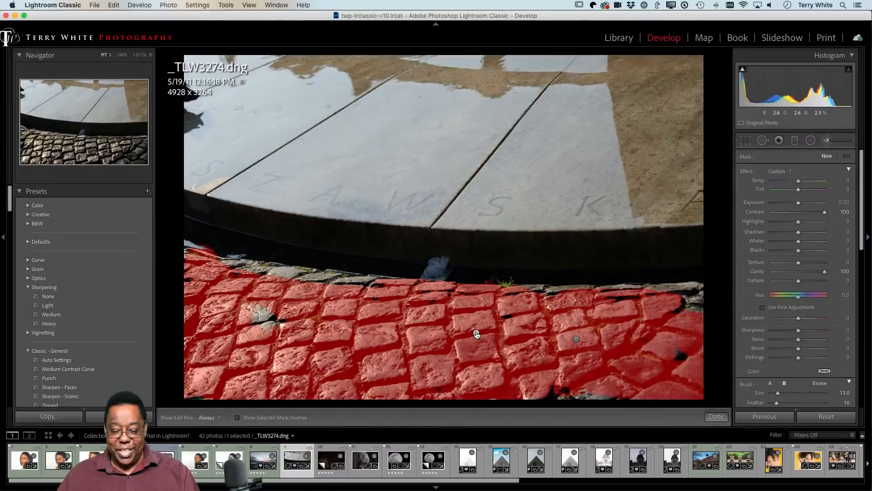
left_click(476, 333)
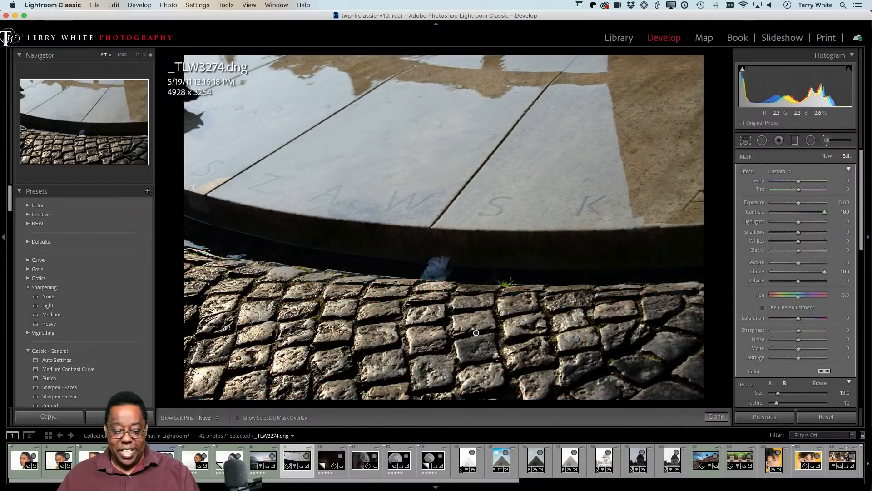
Extend the second mask over the missed stones along the curb and near the photo's lower-right corner
key("h")
key("h")
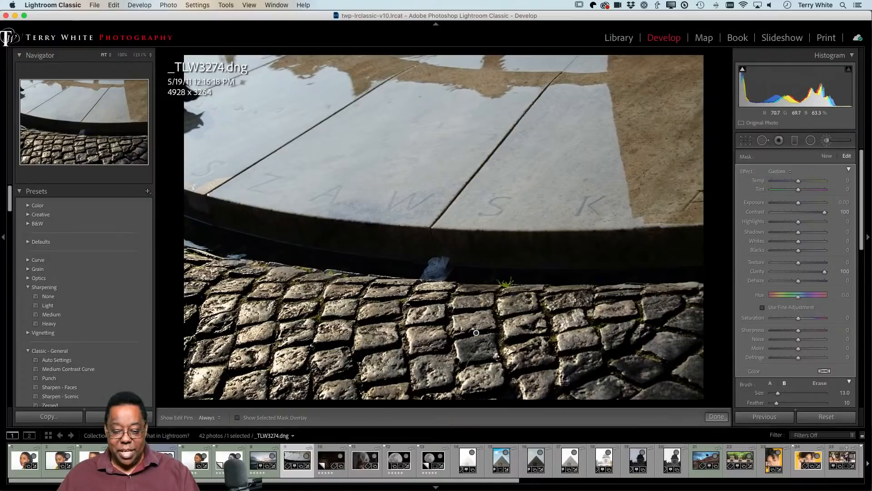
key("o")
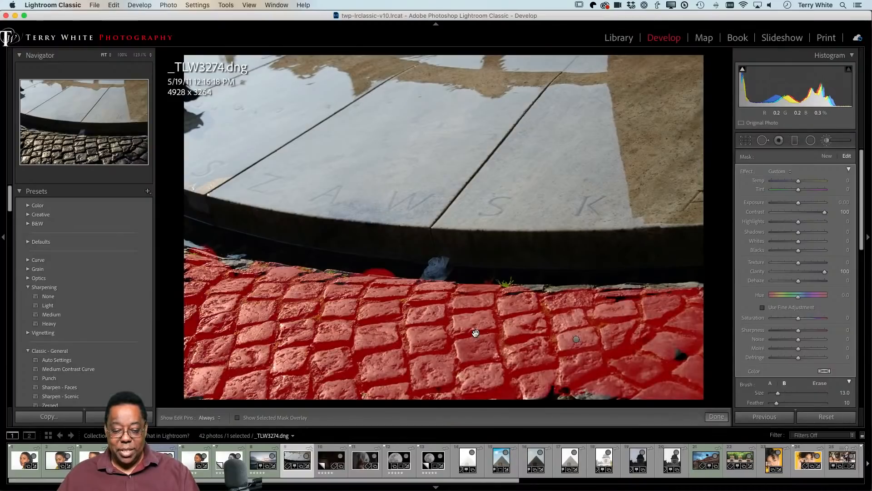
key("o")
key("h")
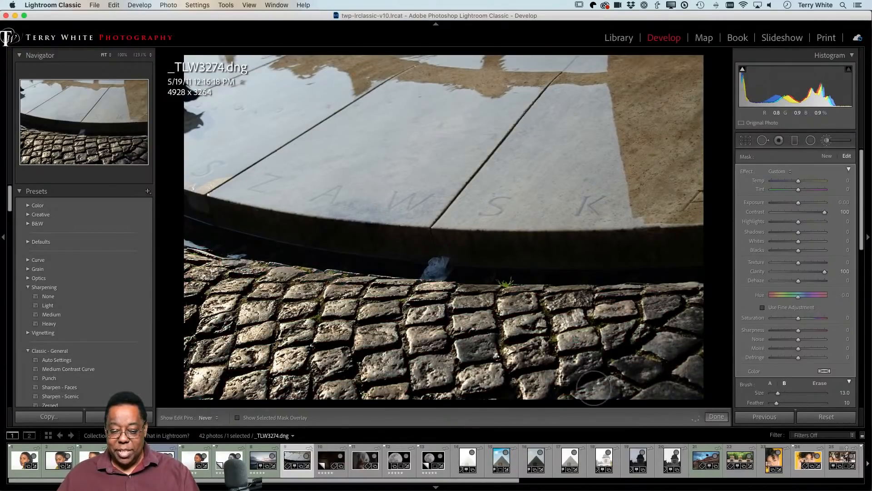
key("h")
key("o")
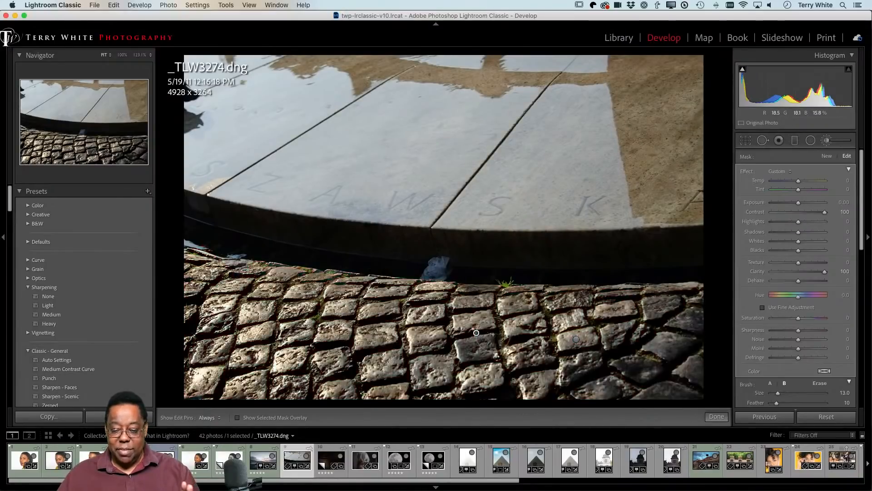
key("h")
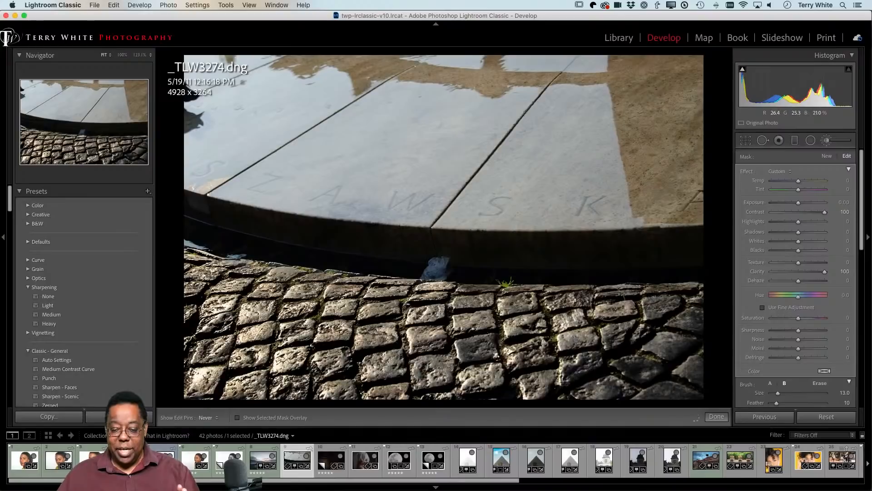
key("h")
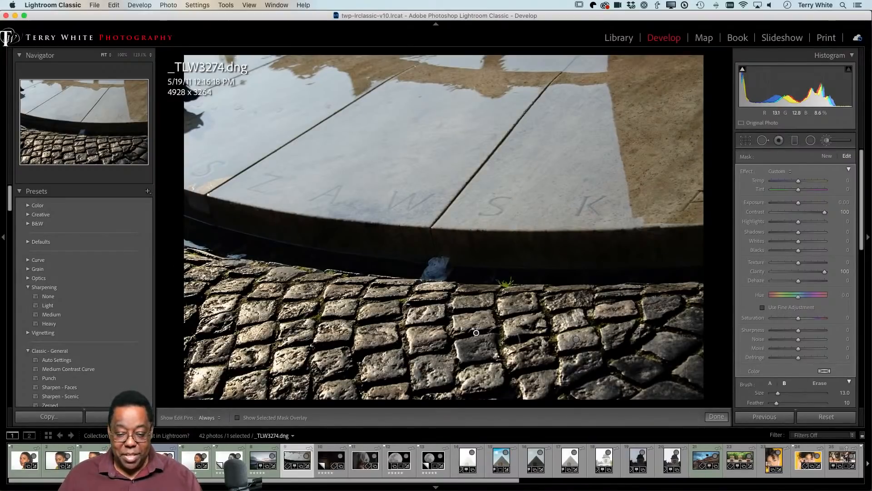
Erase the mask spill from the dark curb above the cobblestones, check the overlay and touch up the mask's upper edge
mouse_move(475, 333)
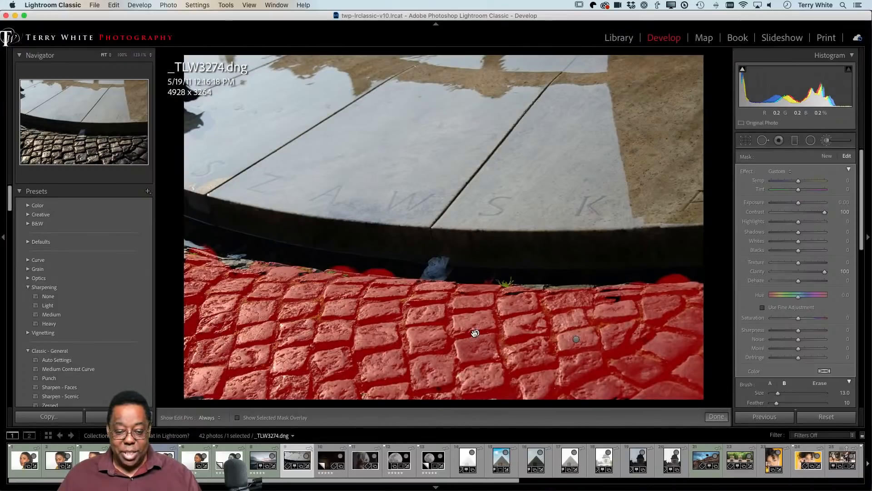
key("alt")
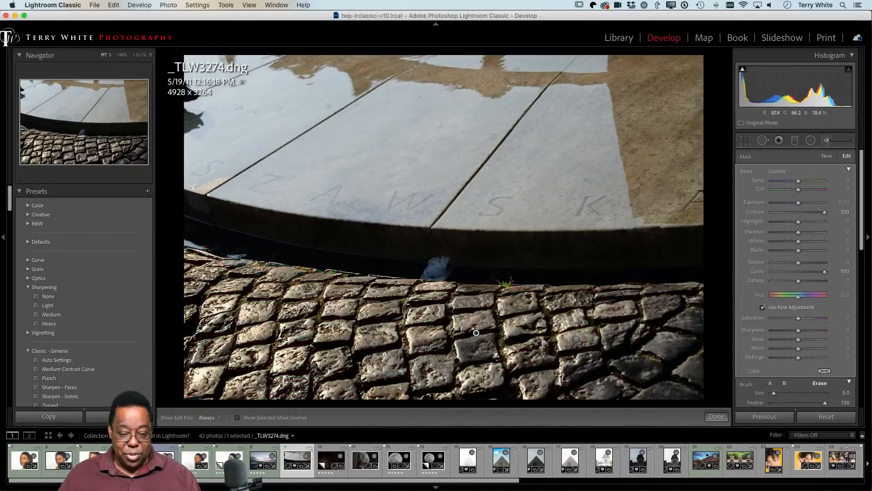
key("h")
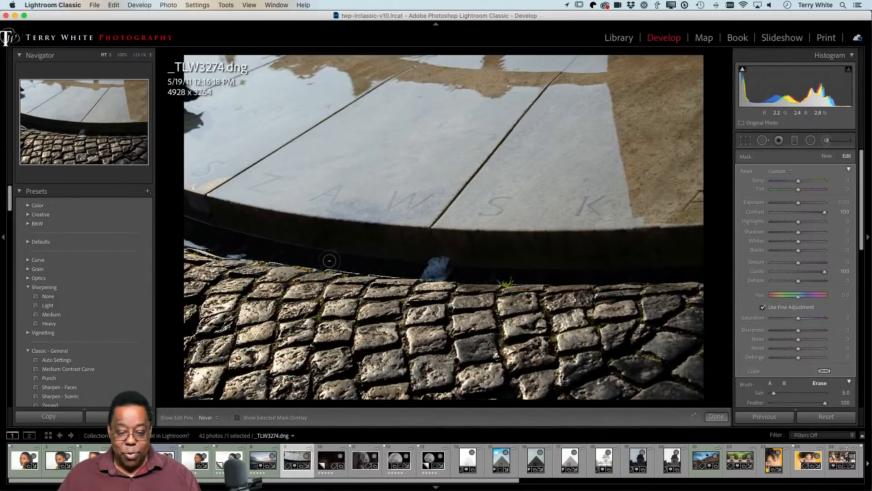
left_click_drag(504, 274, 695, 275)
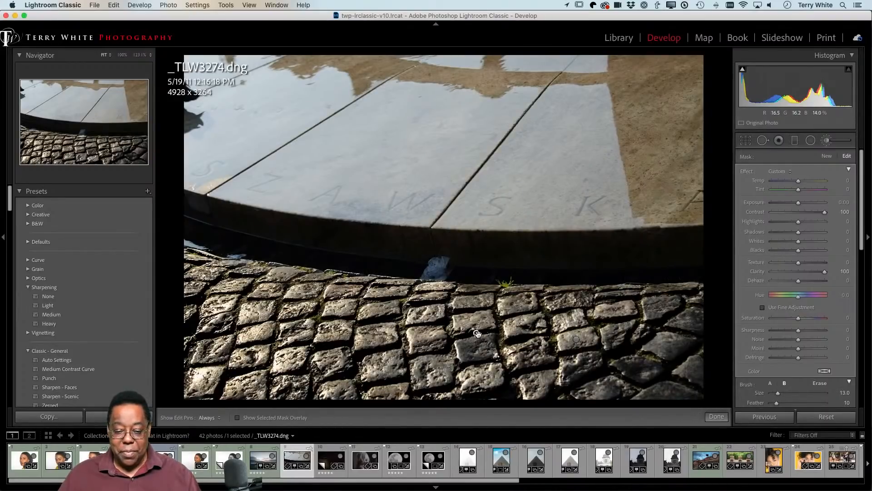
mouse_move(477, 334)
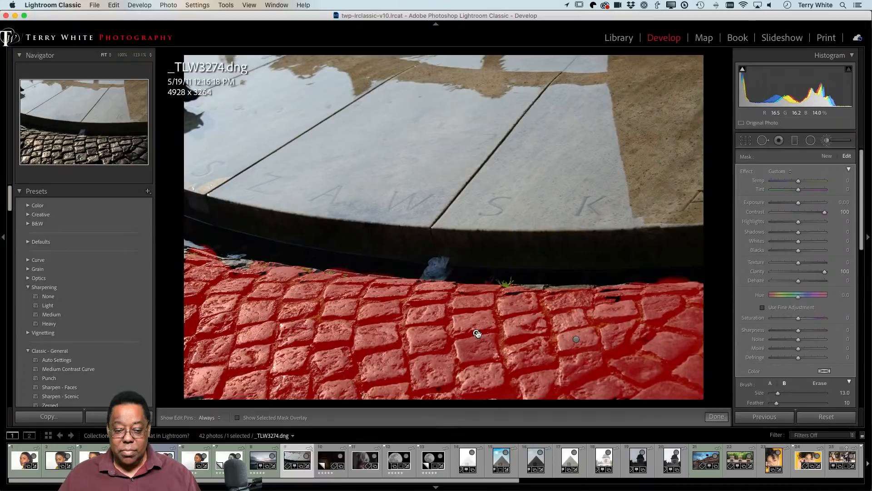
key("h")
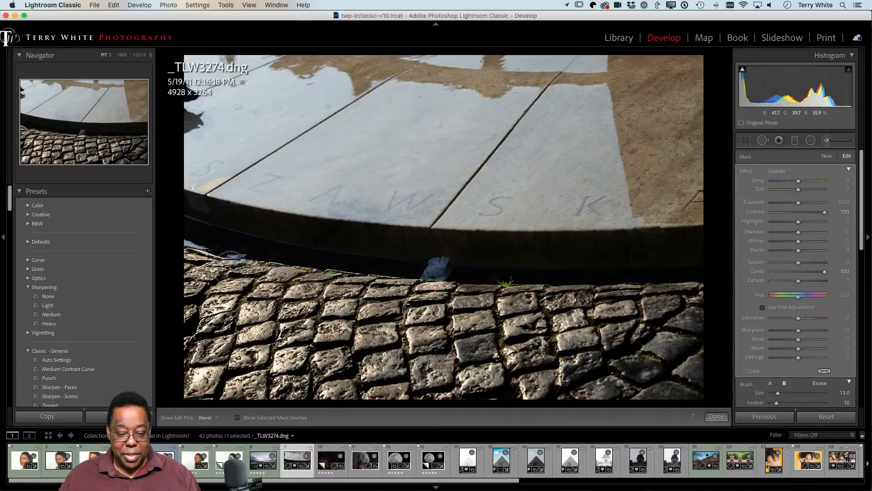
key("h")
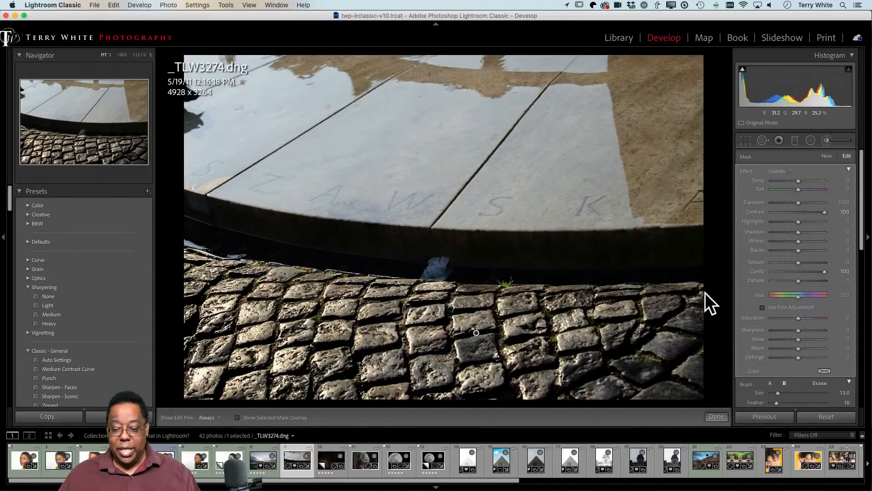
Reduce the selected cobblestone mask's Contrast to 72 and Clarity to 81
left_click_drag(824, 213, 816, 219)
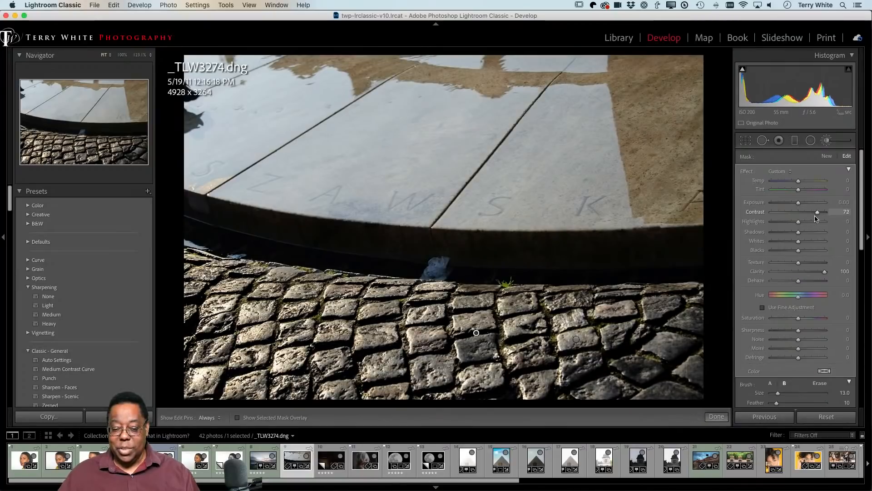
mouse_move(825, 271)
left_mouse_down()
mouse_move(812, 273)
mouse_move(819, 273)
left_mouse_up()
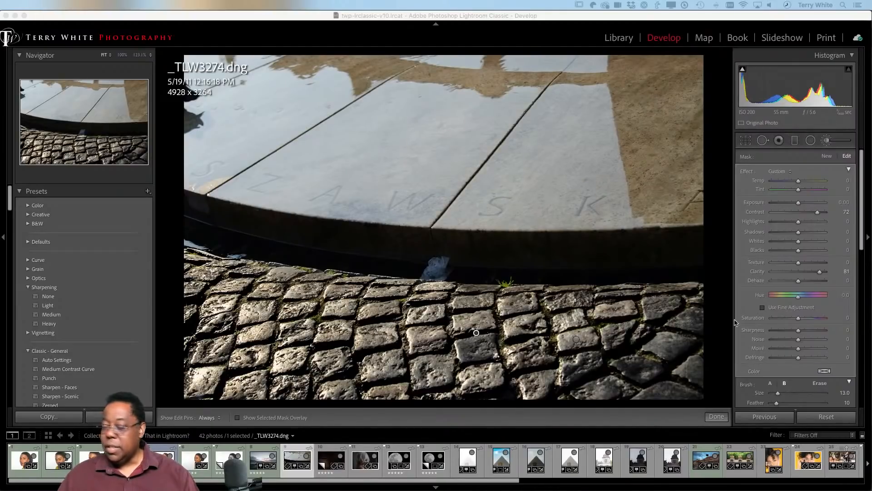
Open Iceland-2016-0561-HDR-2.dng from the Library grid in the Develop module and reset its adjustments
mouse_move(466, 17)
key("g")
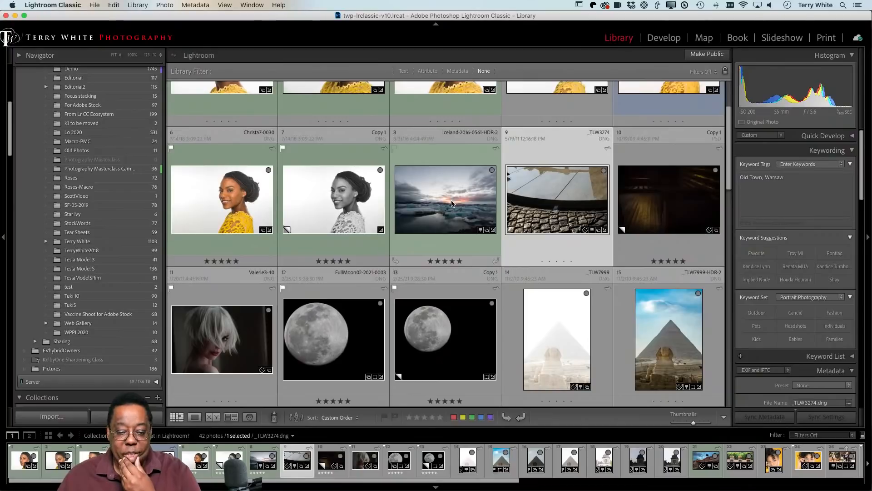
left_click(452, 203)
key("d")
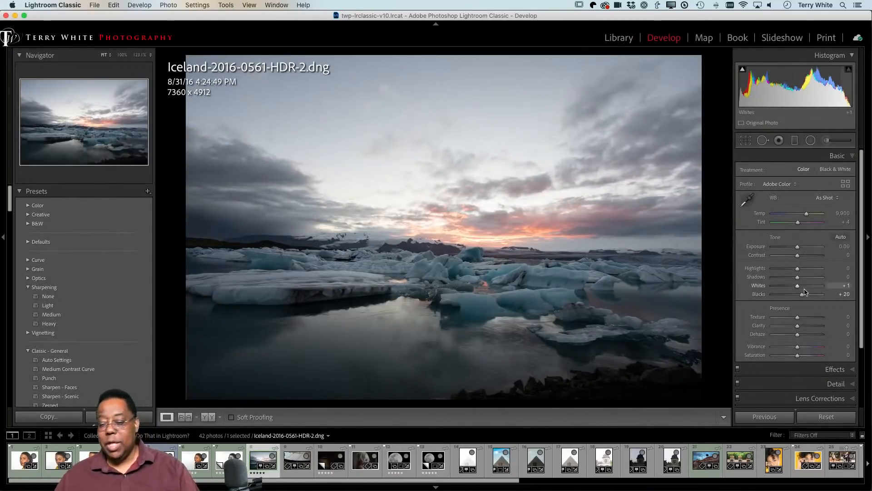
left_click(825, 423)
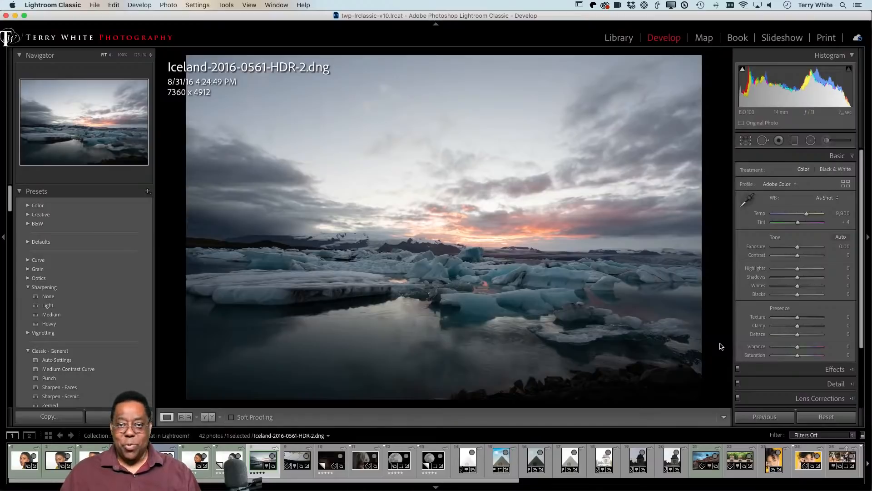
Enable lens profile corrections and chromatic aberration removal for the Iceland HDR photo
scroll(815, 331, "down", 3)
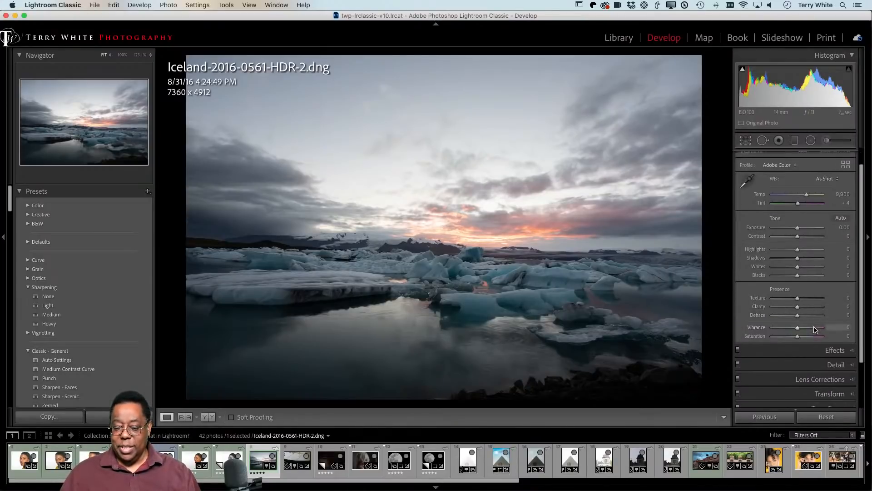
scroll(816, 330, "down", 2)
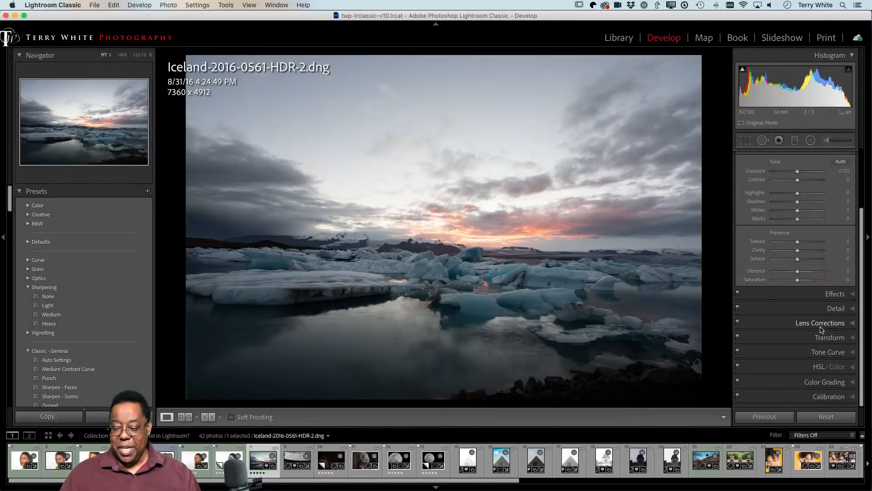
left_click(824, 328)
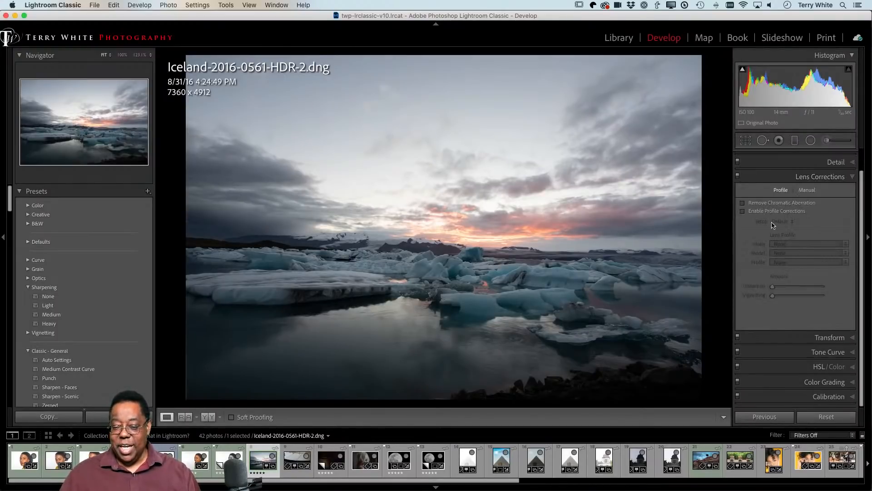
left_click(761, 213)
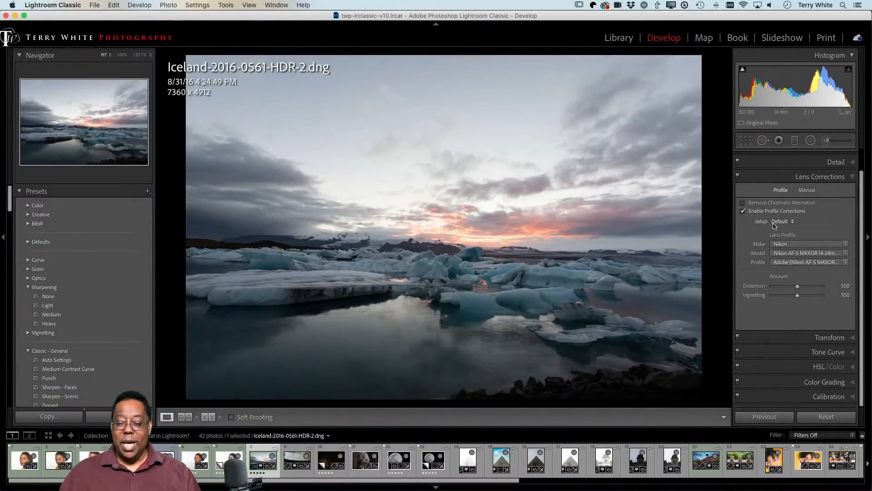
left_click(742, 210)
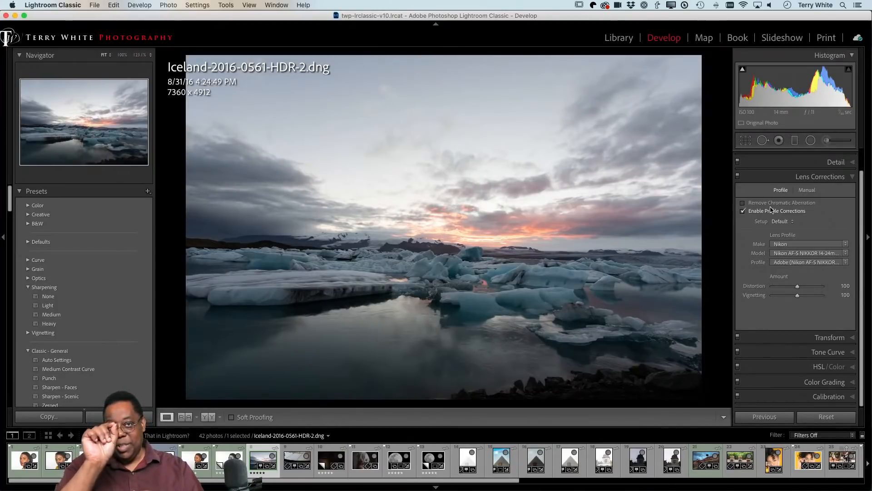
left_click(767, 203)
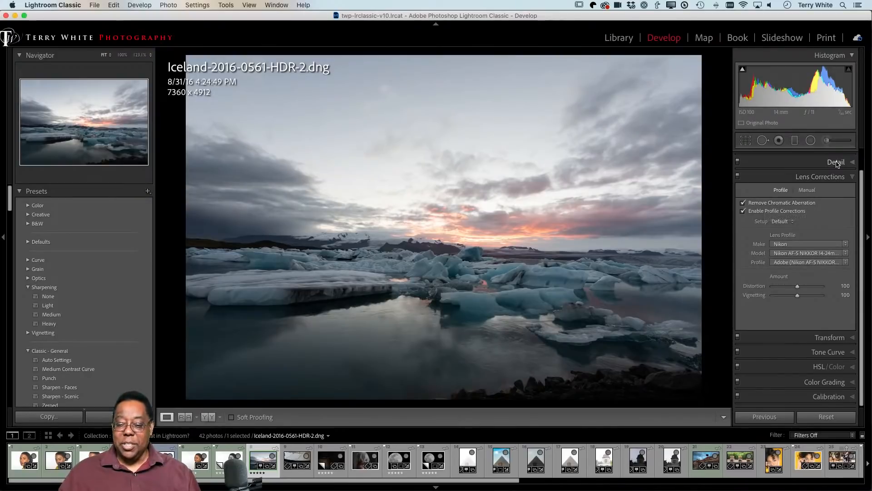
Change the Iceland photo's profile to Adobe Landscape
scroll(838, 165, "up", 3)
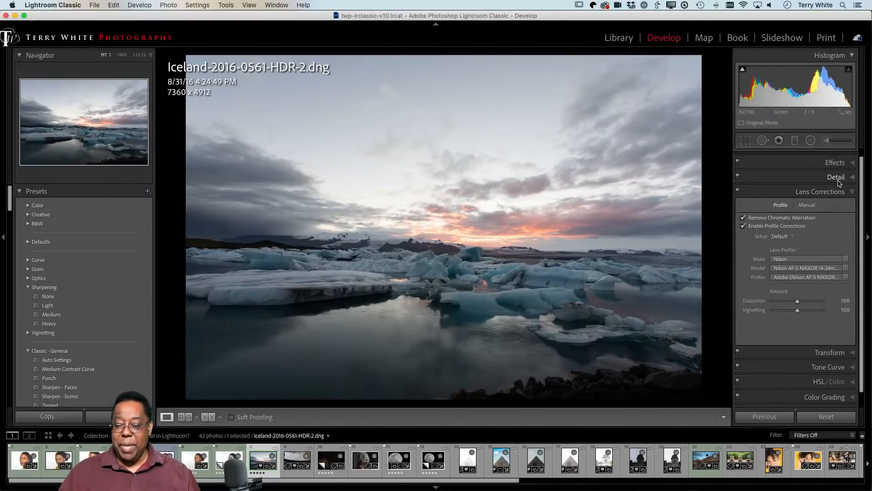
left_click(837, 156)
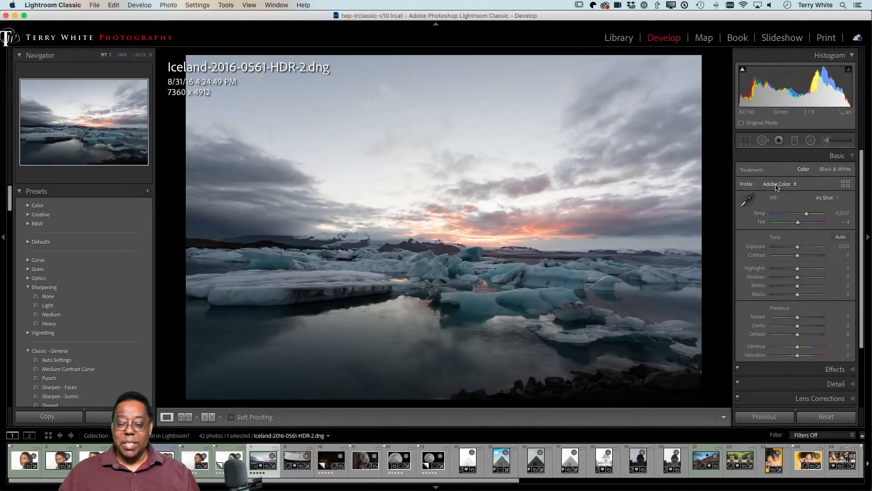
left_click(777, 184)
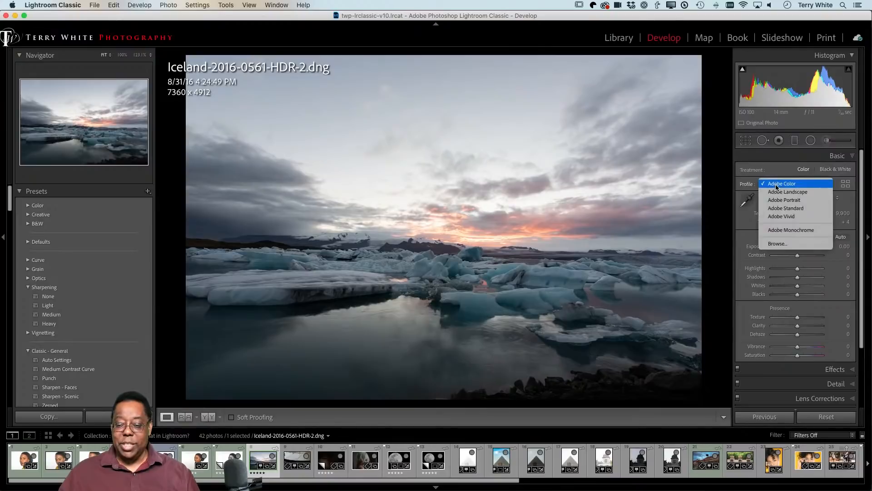
left_click(794, 193)
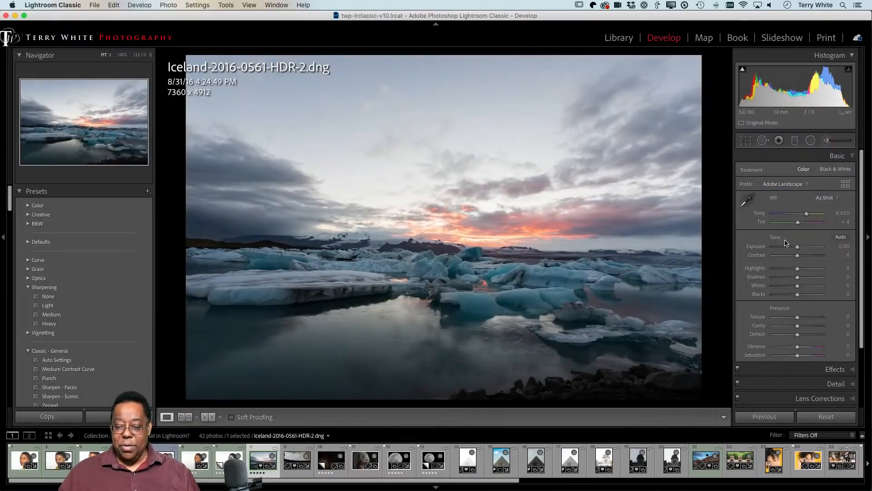
Try the Daylight and Cloudy white balance presets on the Iceland photo, and restore As Shot
left_click(827, 200)
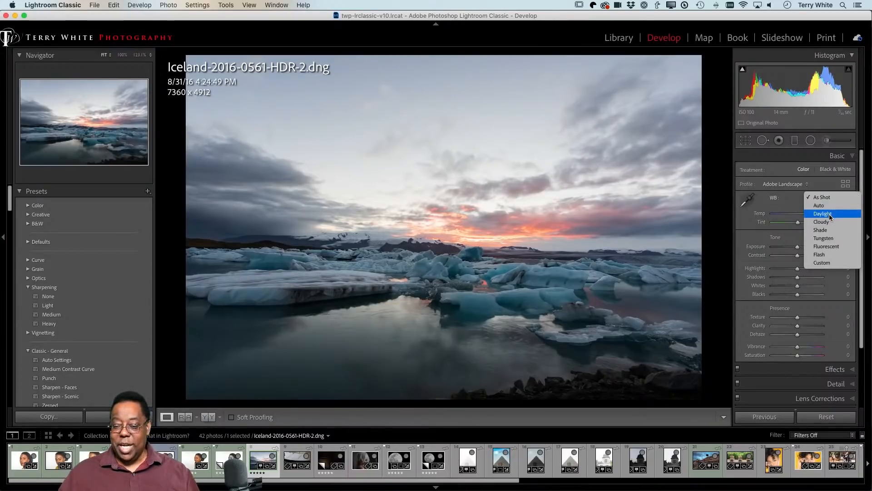
left_click(830, 214)
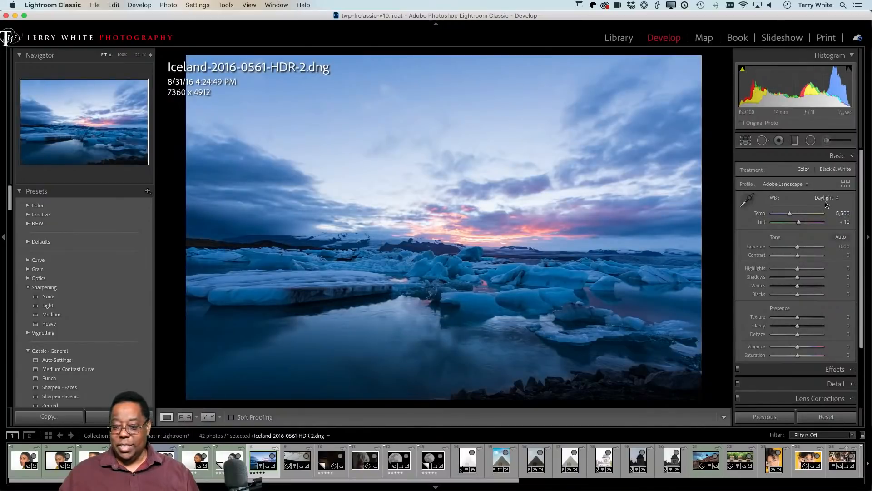
left_click(825, 198)
left_click(826, 205)
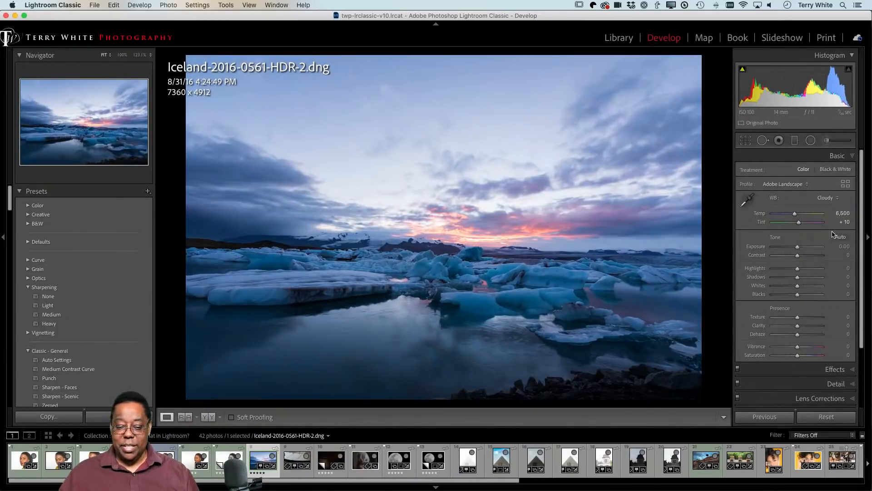
left_click(826, 199)
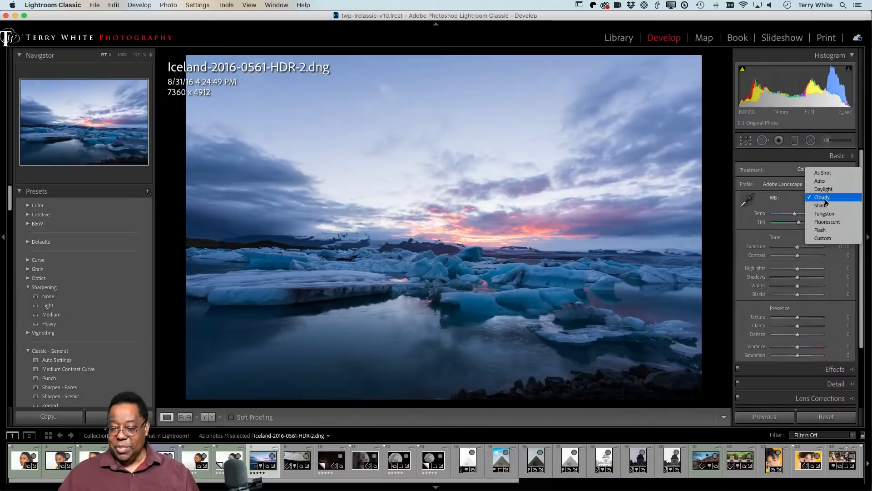
left_click(828, 173)
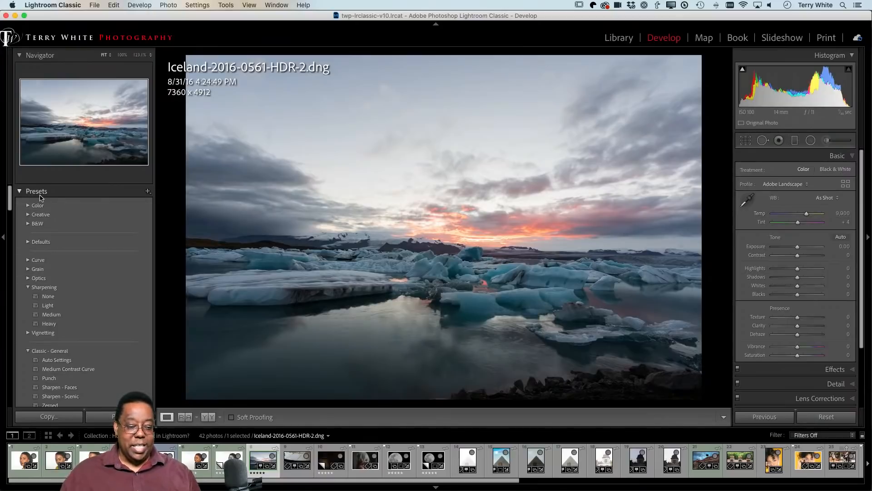
Start a new develop preset named Importing Landscapes in the User Presets group
key("alt")
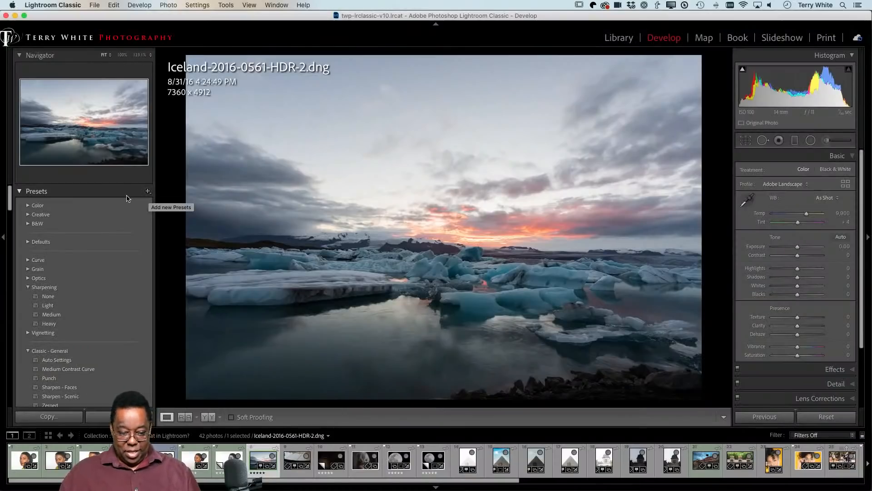
left_click(147, 191)
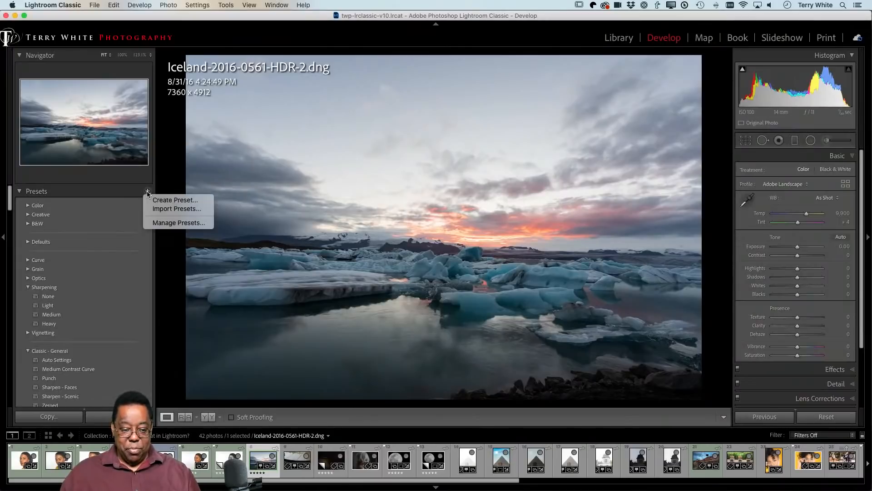
left_click(147, 192)
left_click(147, 192)
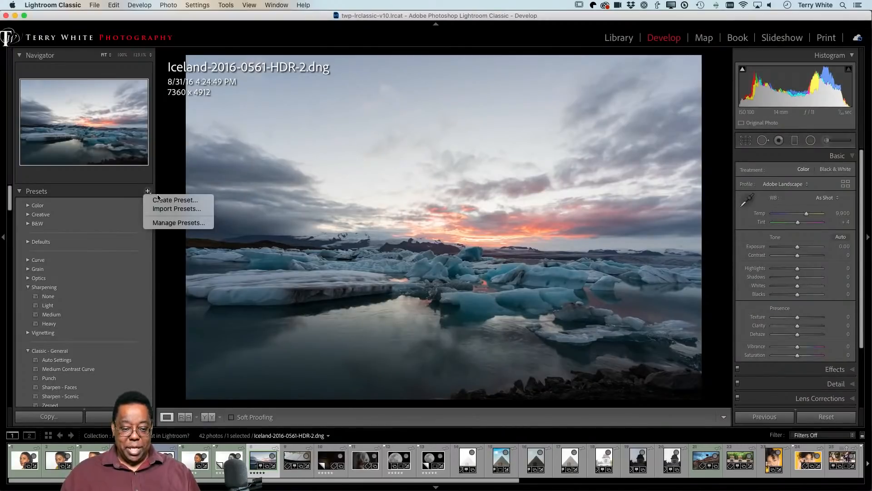
left_click(161, 200)
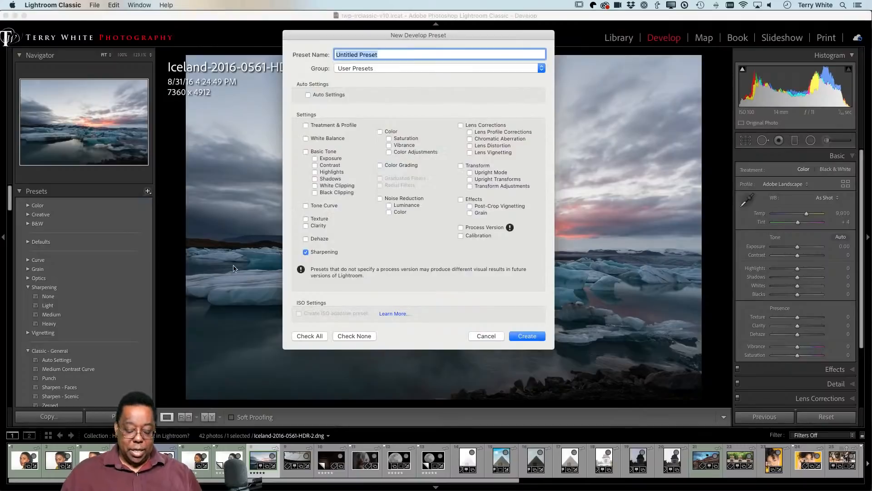
type("Impor")
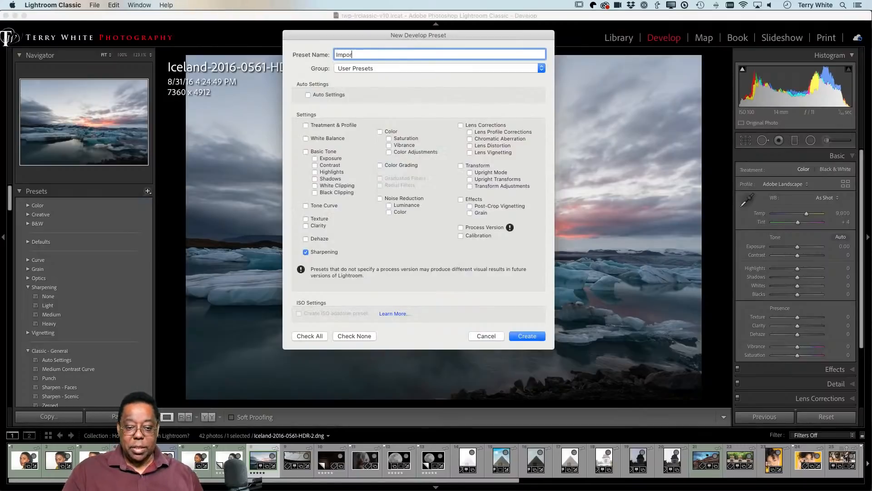
type("ting Landscapes")
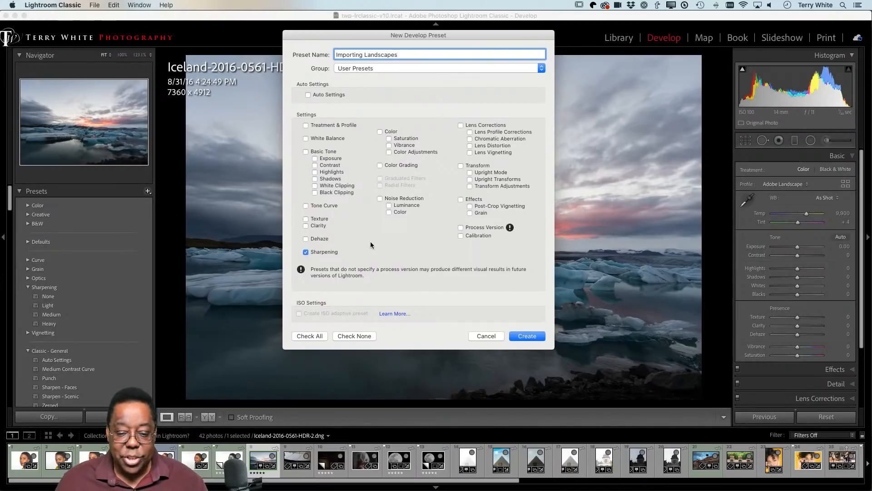
Include all Lens Corrections and Treatment & Profile in the preset, exclude Sharpening, and create it
left_click(462, 126)
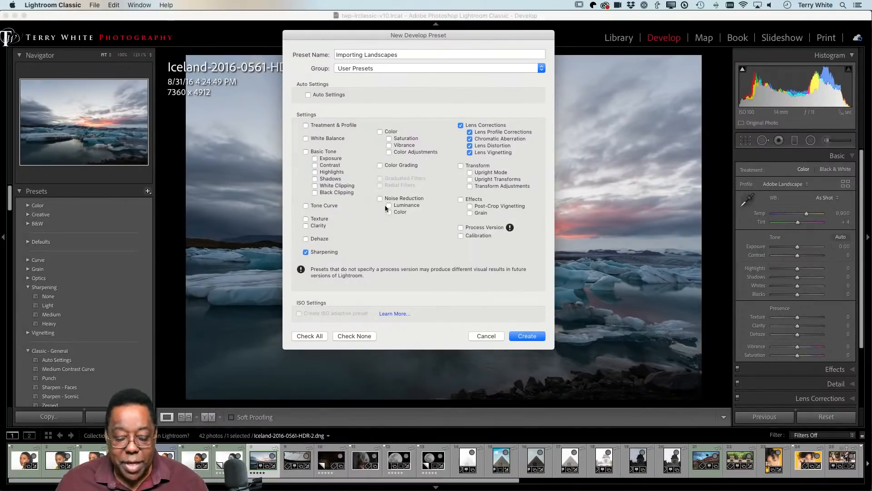
left_click(321, 251)
left_click(307, 125)
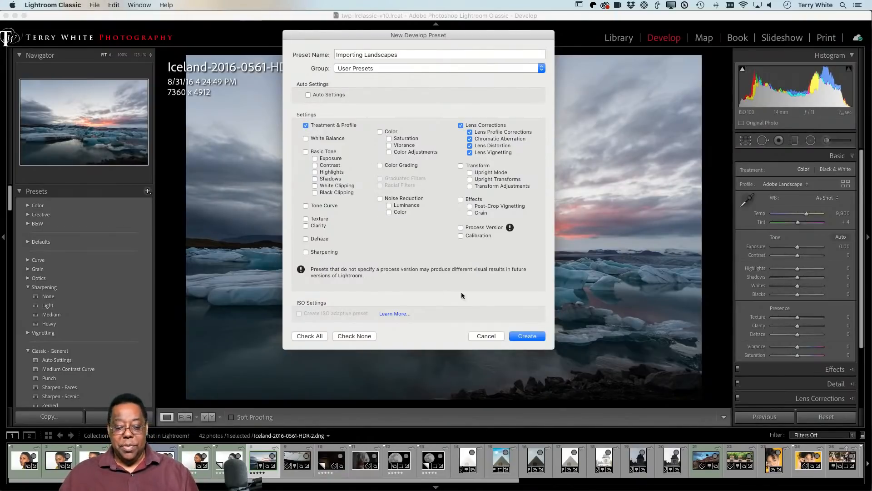
left_click(524, 335)
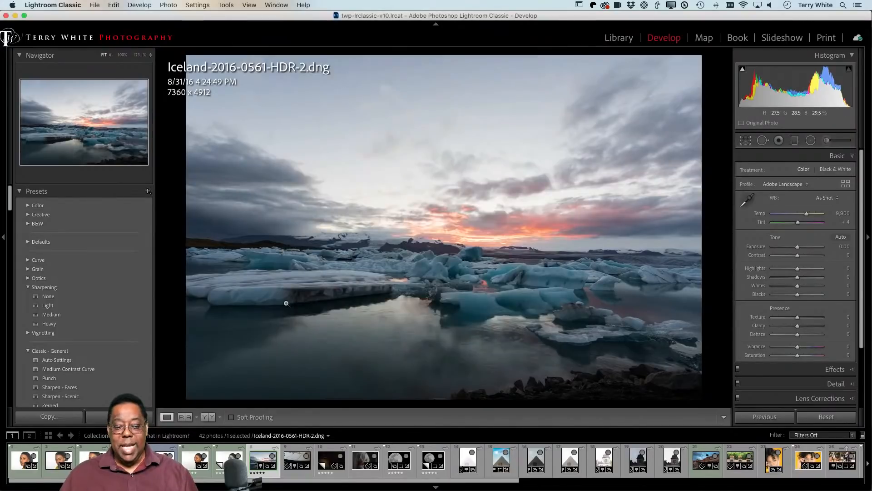
left_click(95, 5)
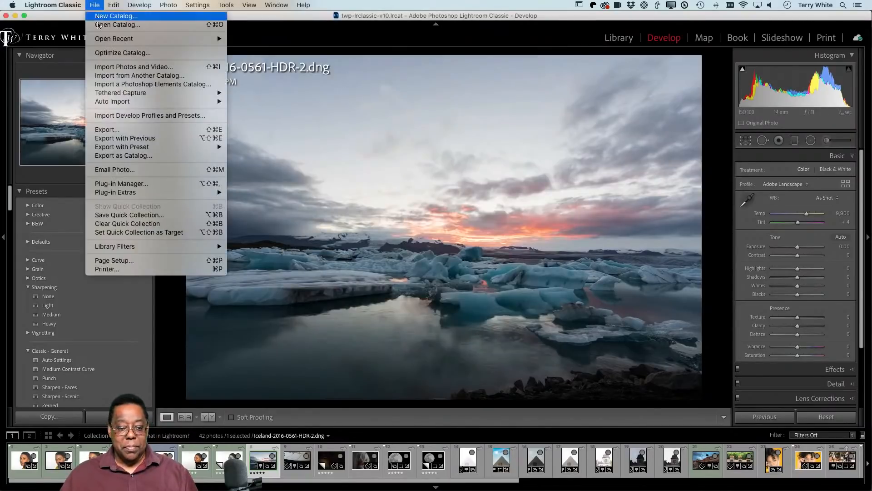
left_click(109, 129)
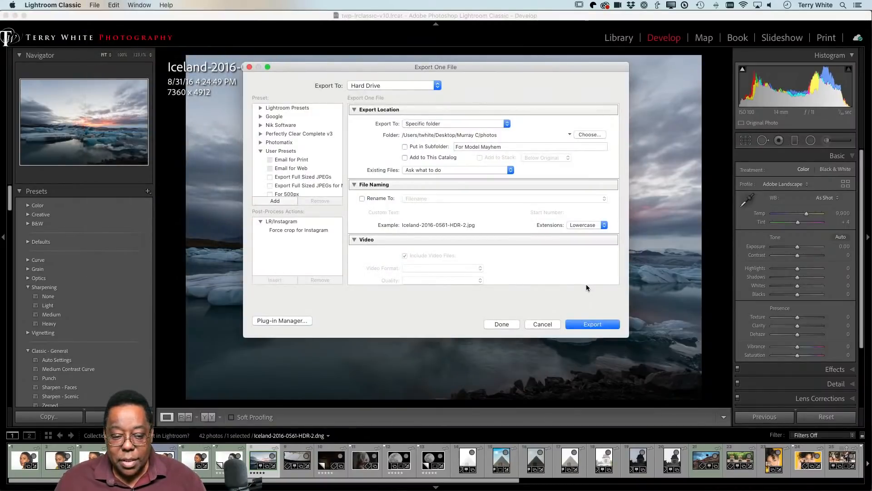
left_click(543, 324)
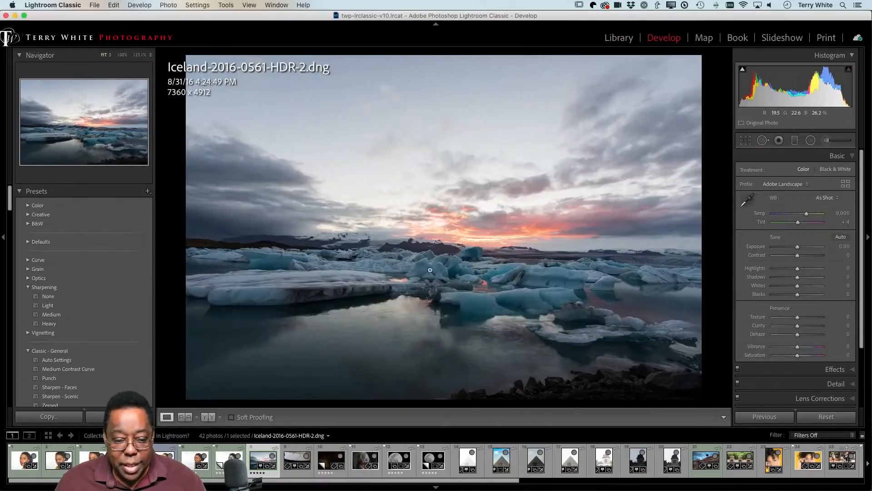
Choose Importing Landscapes as the develop settings for a photo import, and cancel the import
left_click(96, 5)
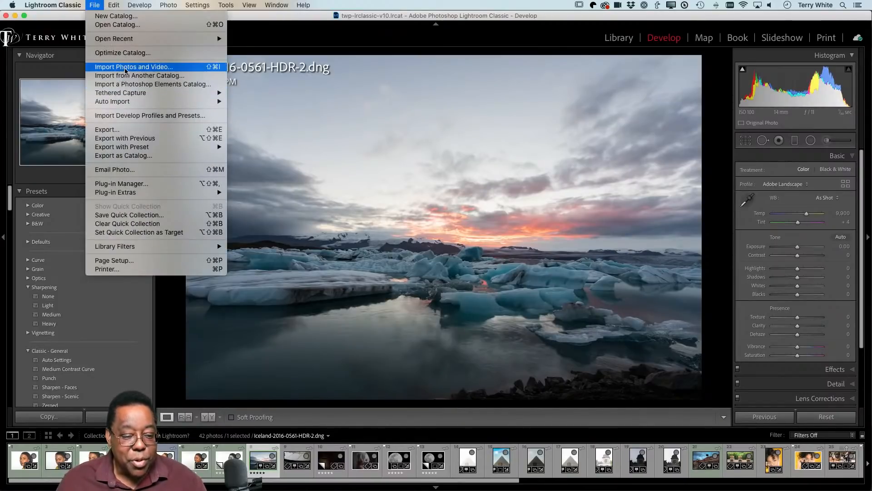
left_click(116, 67)
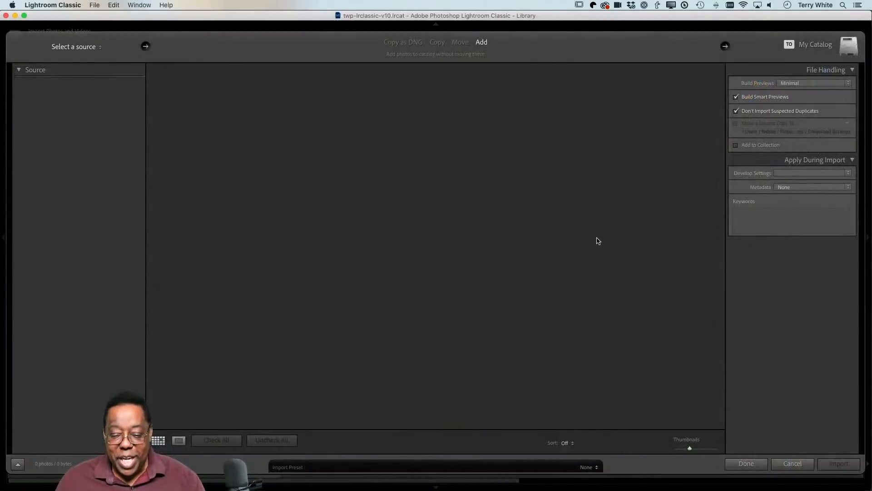
left_click(803, 174)
left_click(767, 381)
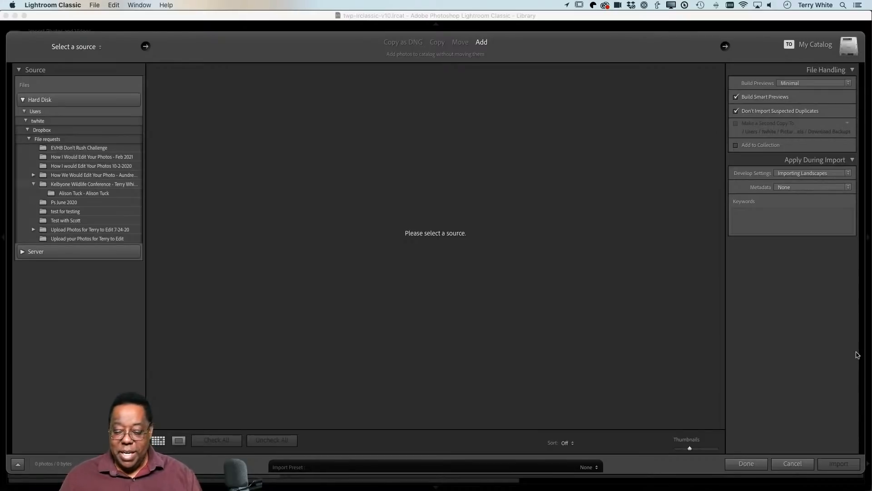
left_click(796, 464)
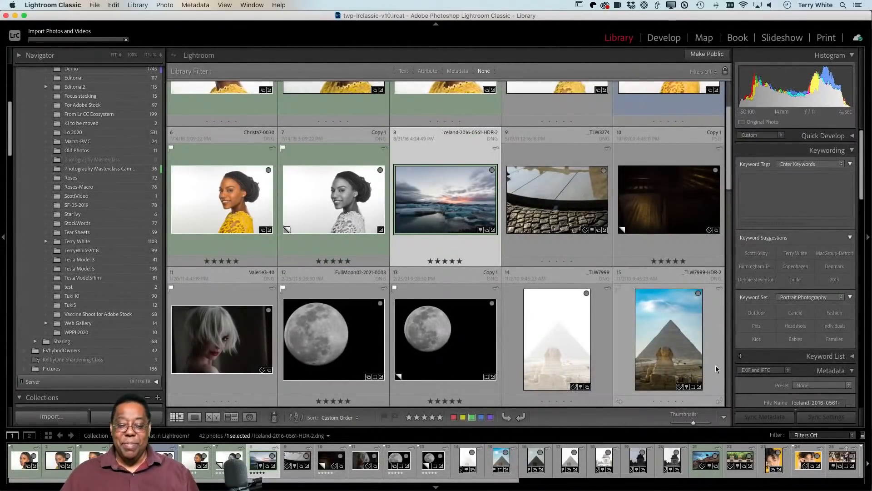
Apply the Importing Landscapes preset to the three clock tower photos _DSC6850, _DSC6849 and _DSC6848 together, and return to the Library grid
scroll(631, 352, "down", 5)
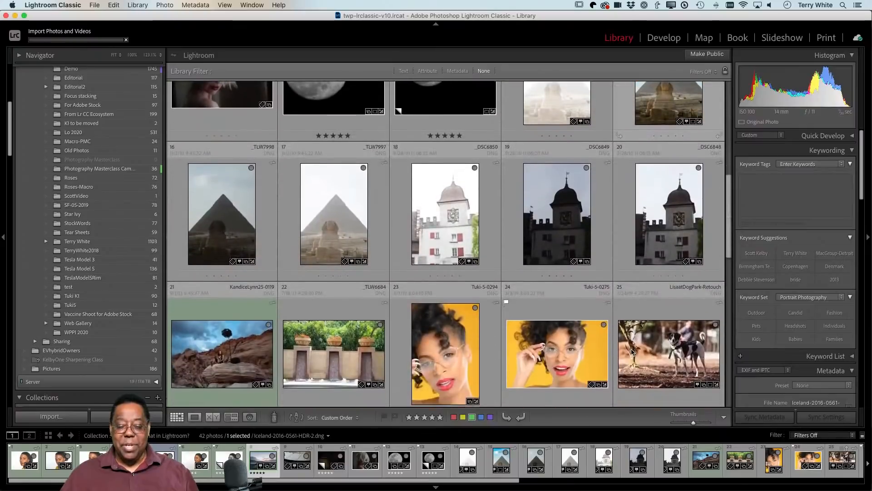
left_click(447, 250)
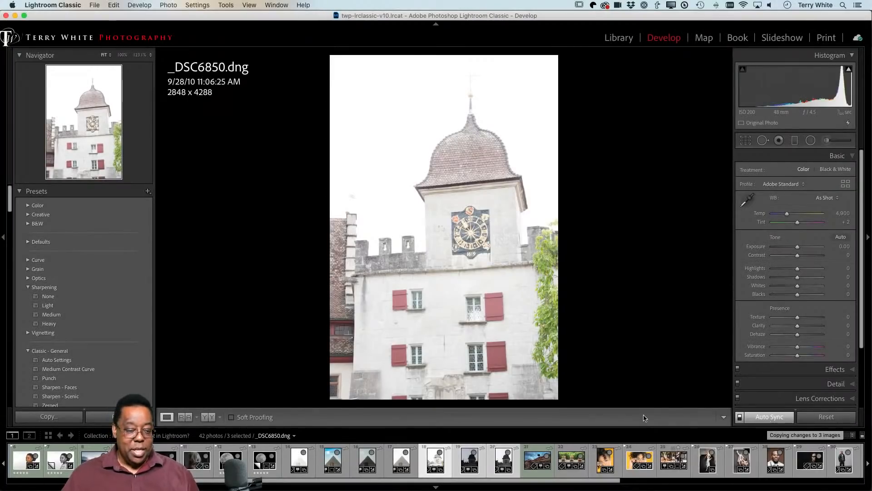
scroll(105, 348, "down", 5)
scroll(104, 349, "down", 5)
left_click(82, 330)
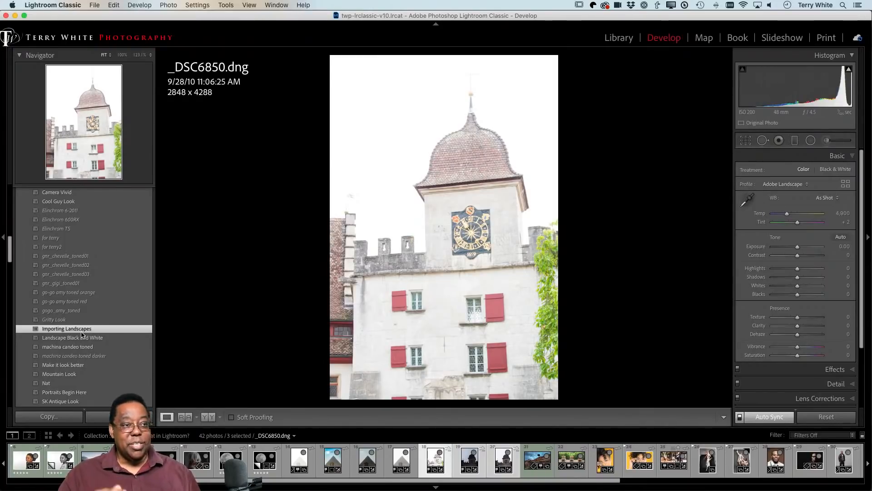
key("g")
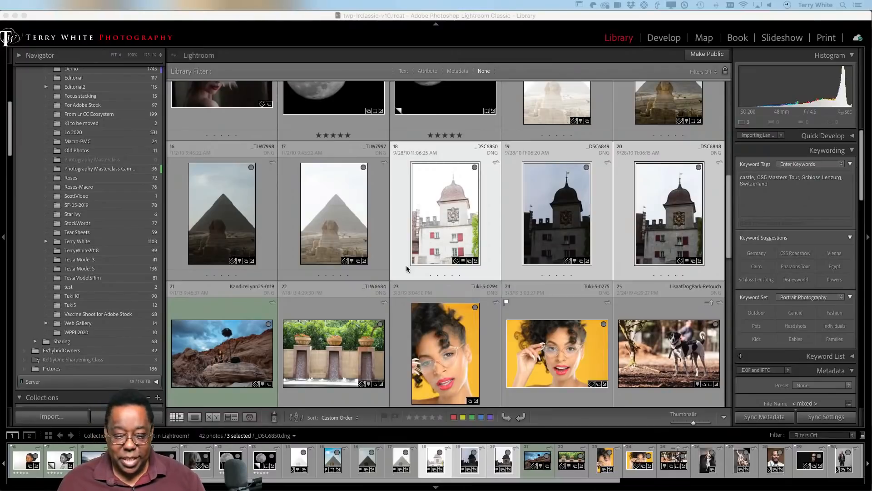
Look through the photos of the current collection, and open the Demo Content collection
scroll(326, 240, "up", 5)
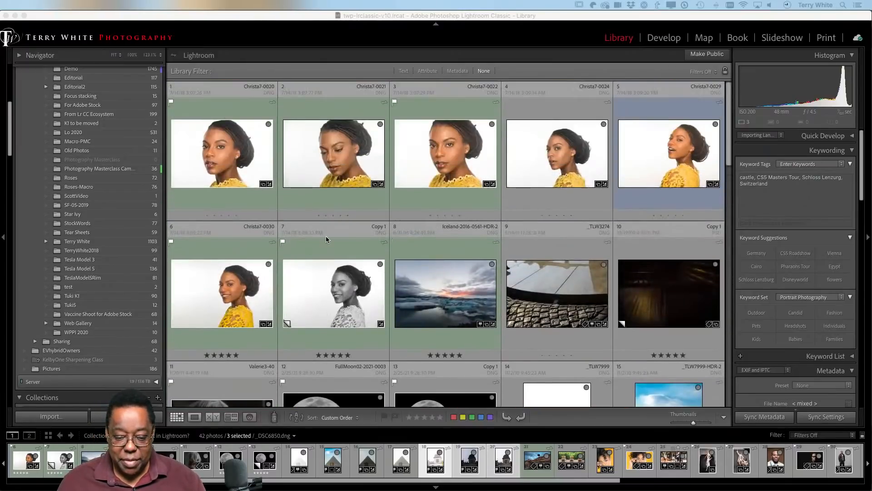
scroll(326, 239, "down", 10)
scroll(326, 240, "down", 5)
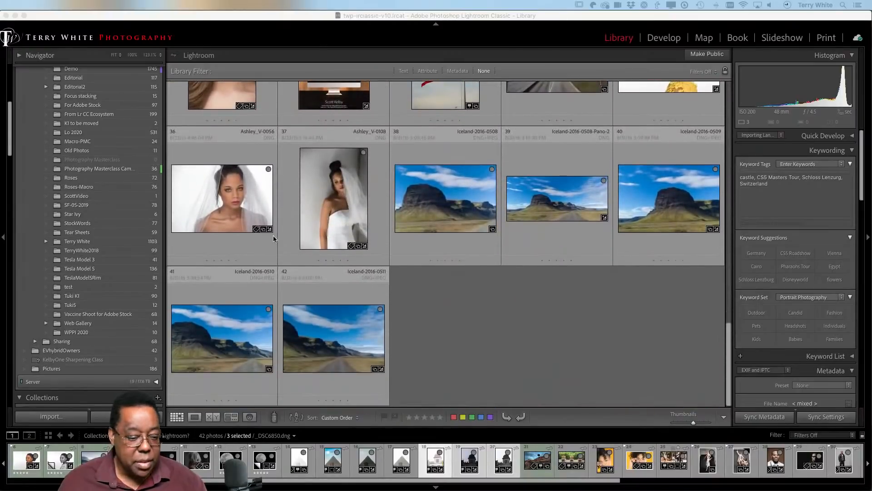
scroll(85, 232, "up", 3)
scroll(85, 232, "down", 15)
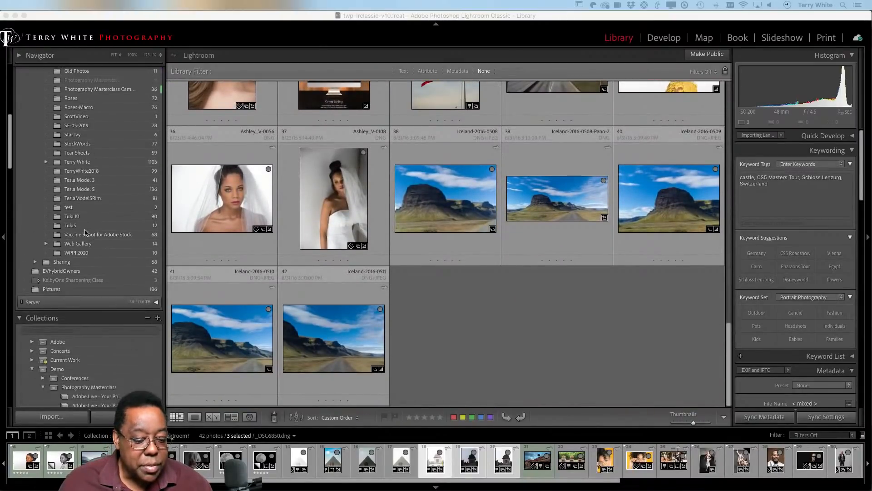
scroll(85, 233, "down", 8)
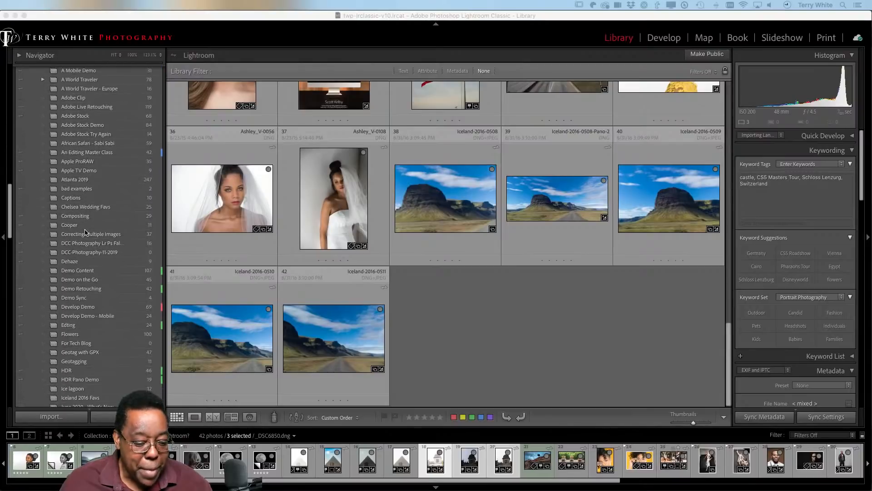
scroll(87, 238, "down", 1)
left_click(87, 257)
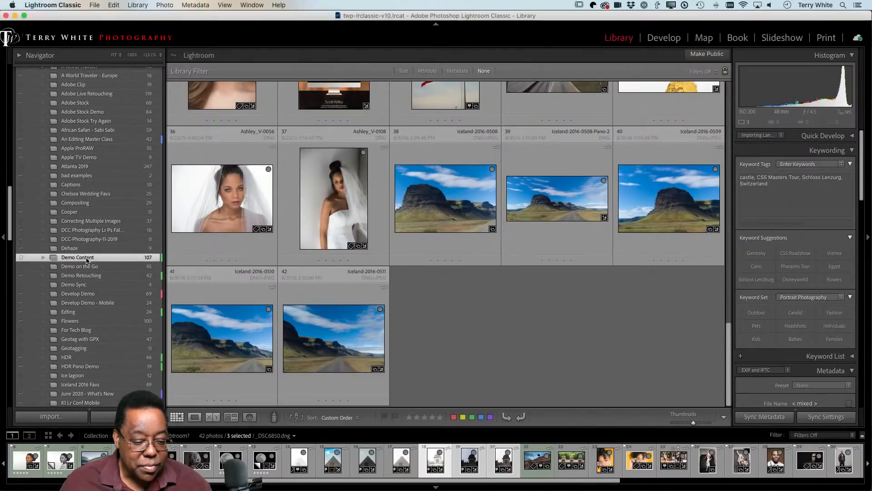
Add the night canal photo Amsterdam-0010 from the Demo Content collection to the target collection
scroll(477, 283, "down", 3)
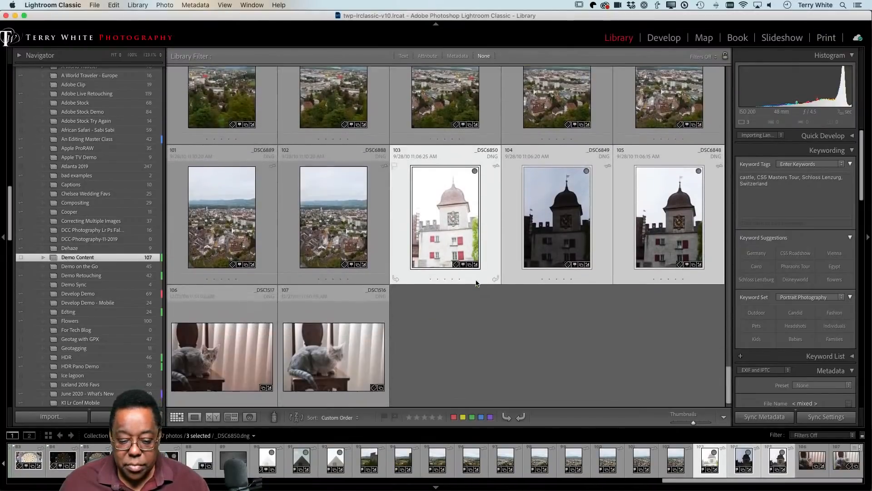
scroll(477, 282, "up", 15)
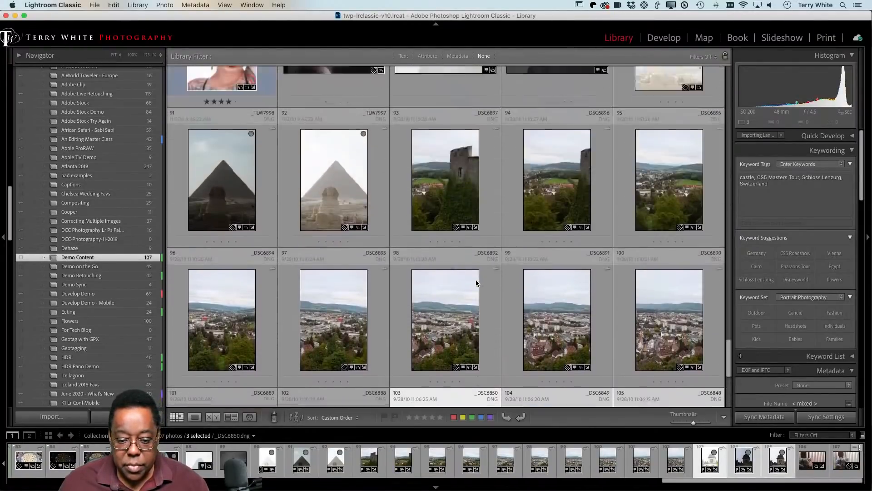
scroll(475, 283, "up", 10)
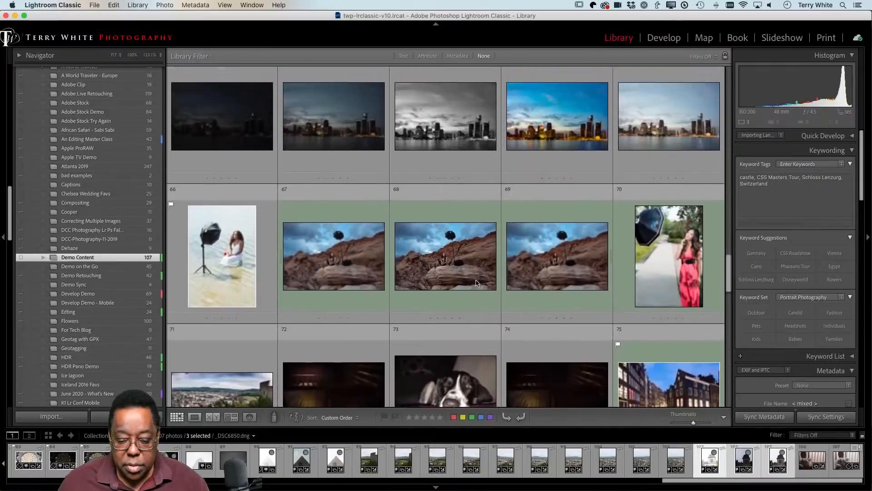
scroll(476, 282, "up", 4)
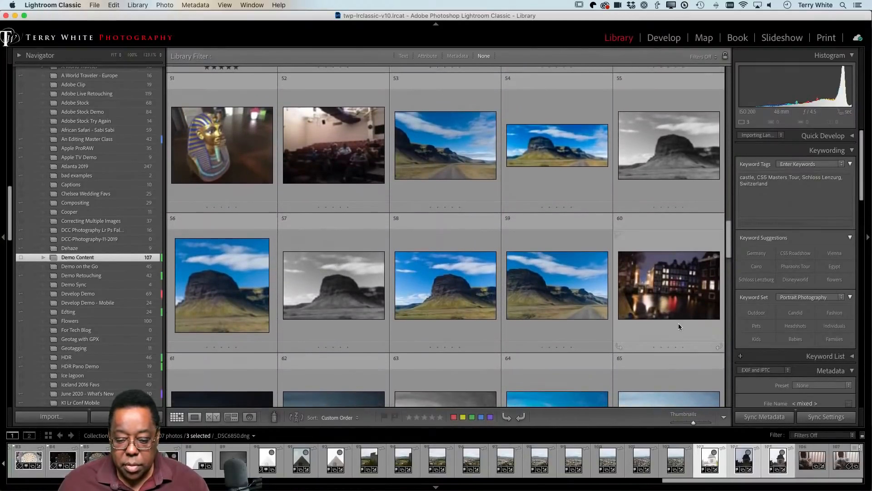
left_click(669, 296)
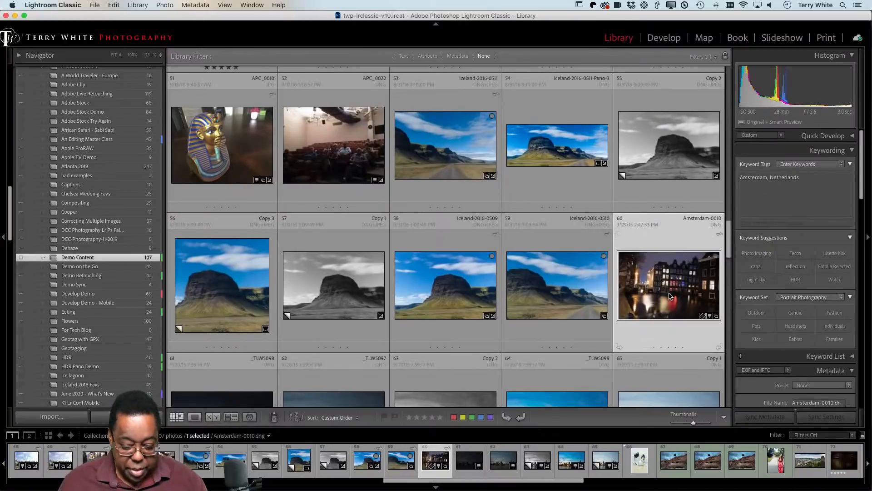
key("b")
Look through the Demo Content, Demo on the Go and Develop Demo collections for a photo of buildings
scroll(582, 291, "up", 10)
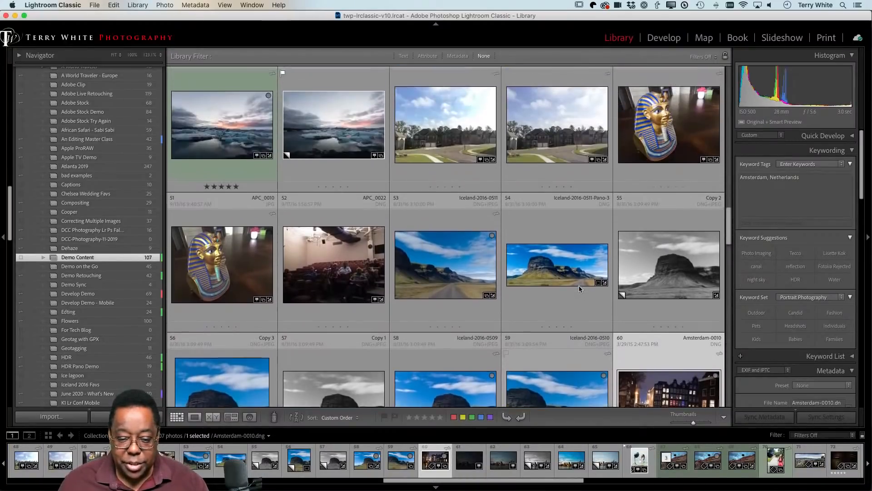
scroll(579, 287, "up", 15)
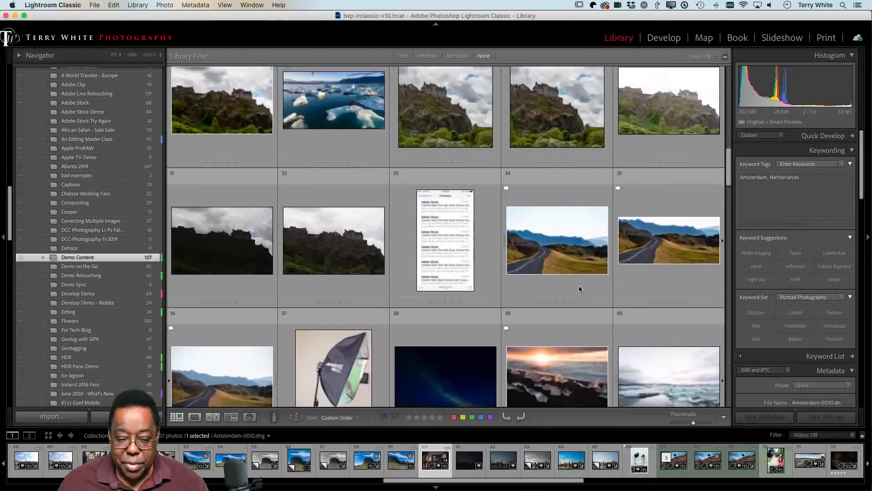
scroll(579, 289, "up", 8)
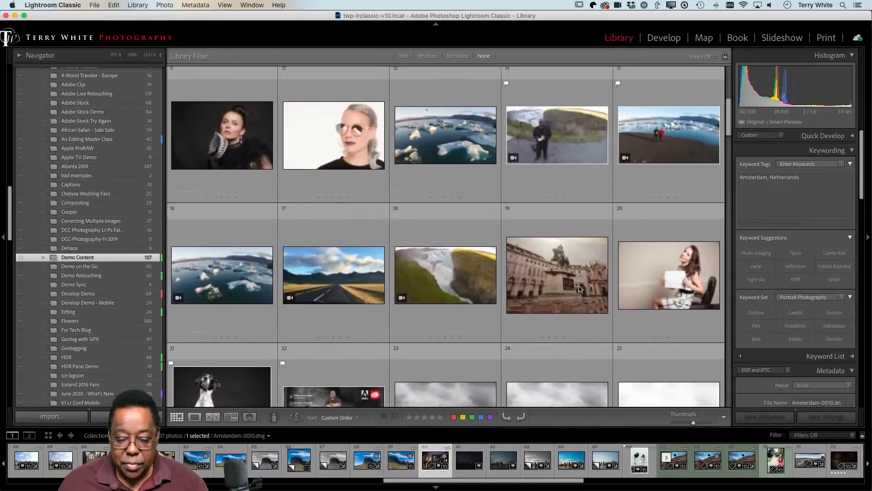
scroll(578, 289, "up", 3)
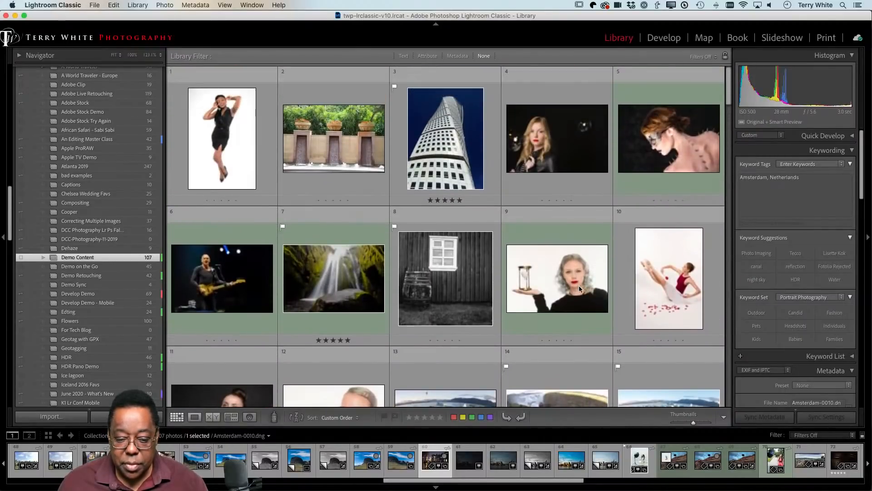
left_click(121, 268)
scroll(447, 302, "down", 10)
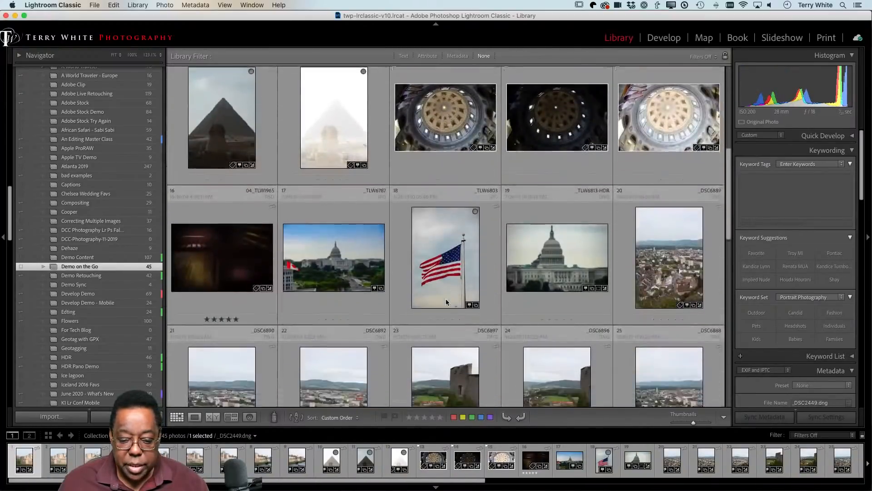
scroll(447, 301, "down", 10)
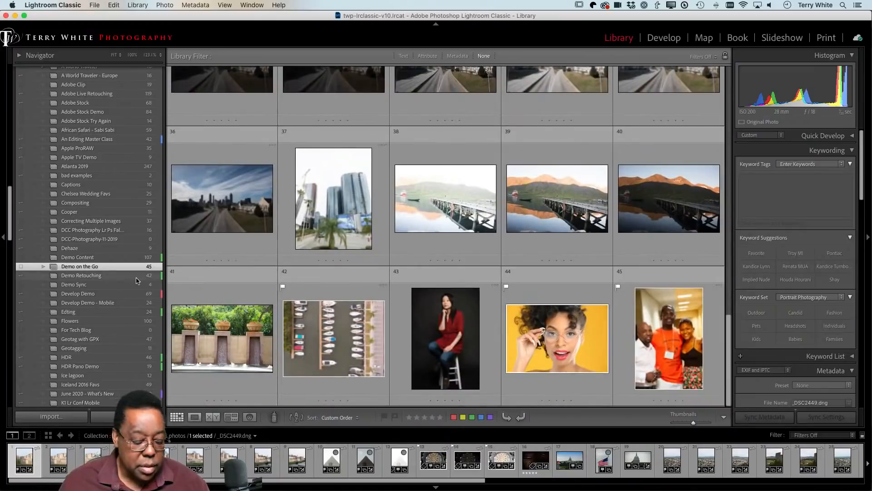
scroll(130, 281, "down", 1)
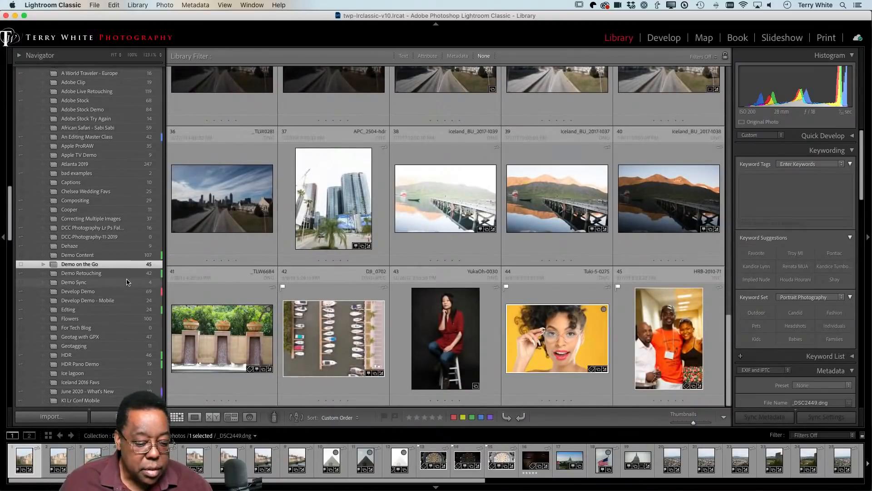
left_click(105, 293)
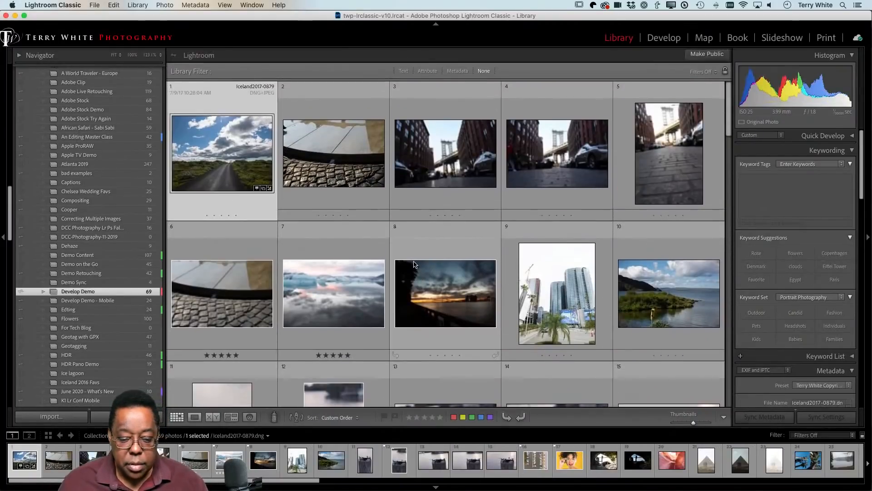
Add the high-rise photo APC_2504-hdr from the Demo on the Go collection to the target collection
left_click(92, 264)
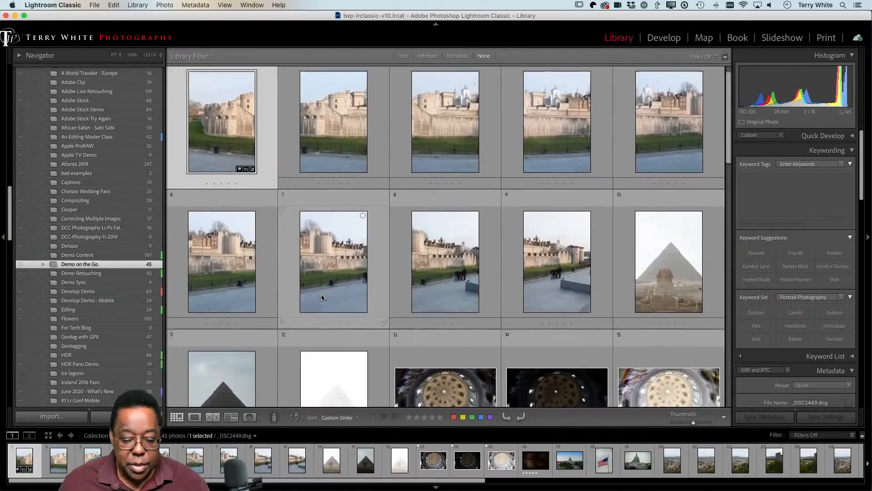
scroll(321, 297, "down", 10)
scroll(319, 301, "down", 10)
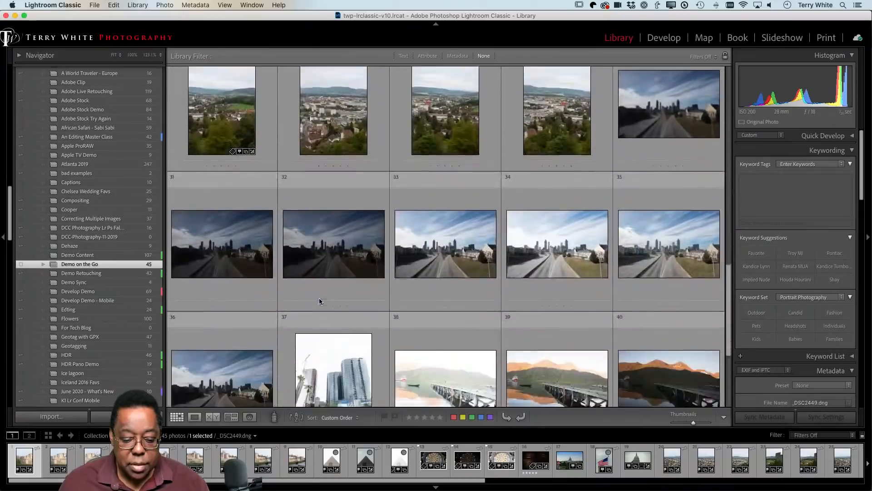
left_click(330, 249)
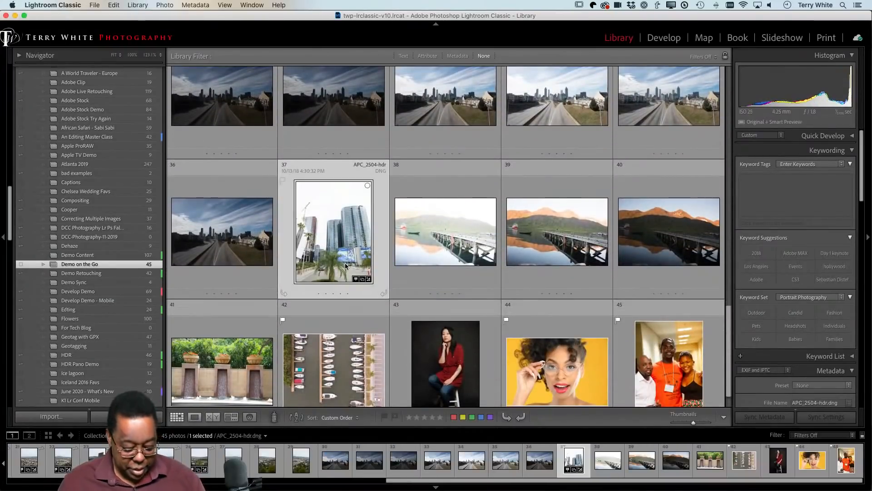
key("b")
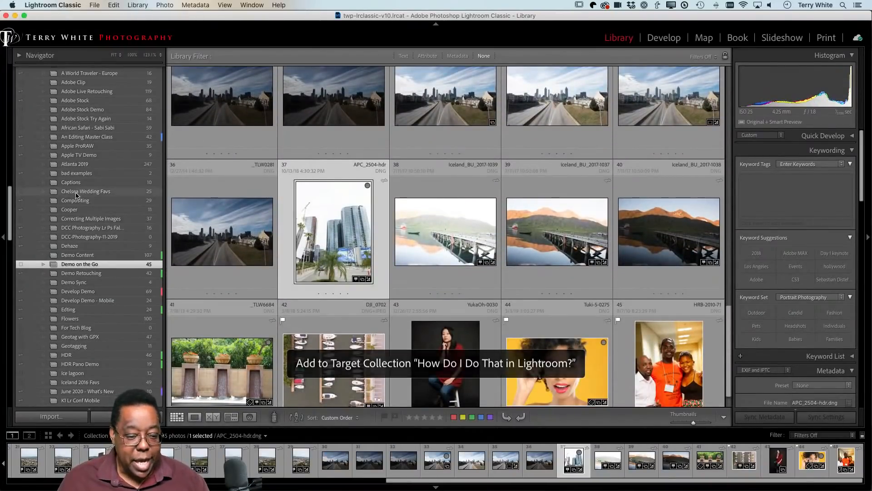
Return to the How Do I Do That in Lightroom? collection under Photography Masterclass
scroll(79, 197, "down", 15)
scroll(83, 204, "up", 5)
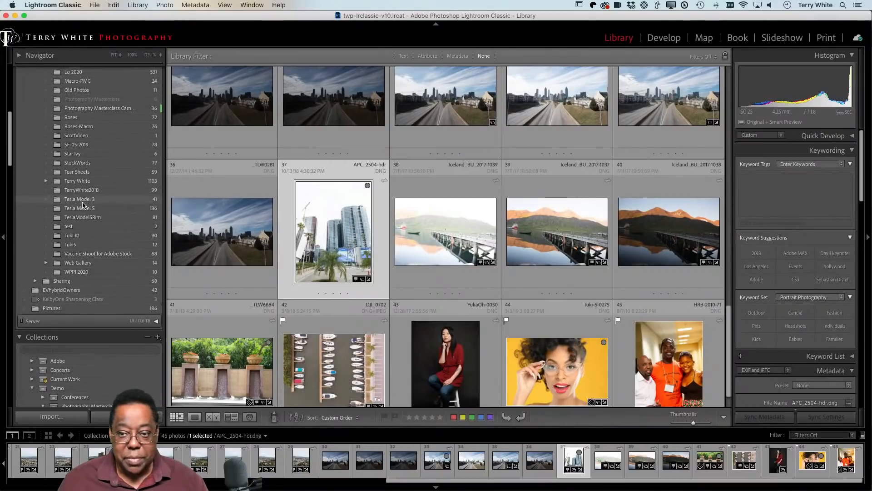
scroll(83, 205, "down", 20)
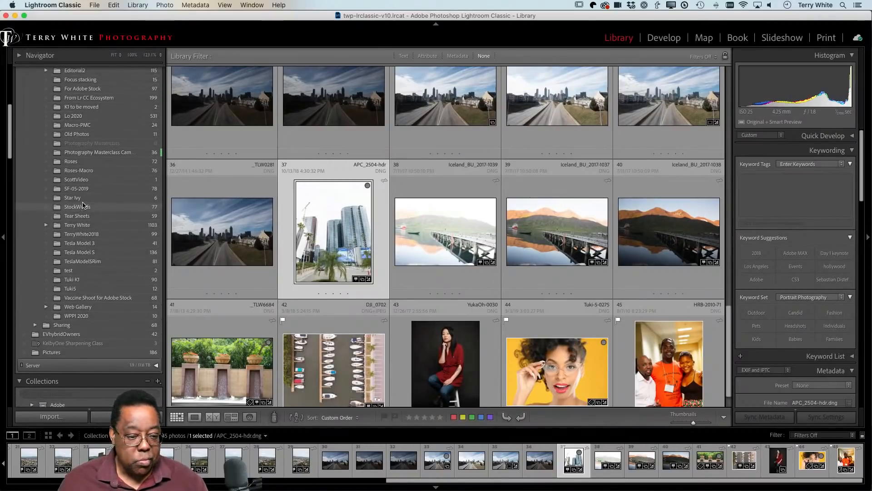
scroll(88, 220, "down", 2)
left_click(96, 246)
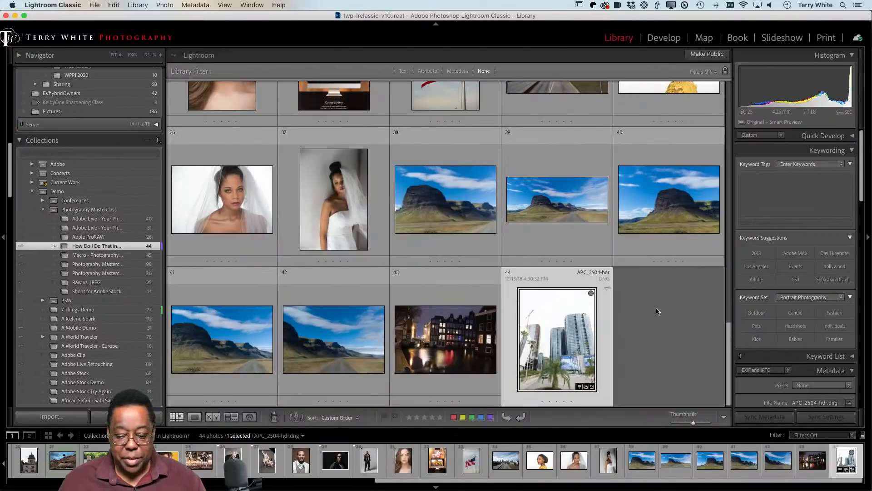
Open the high-rise photo APC_2504-hdr in the Develop module and show its Transform settings
key("j")
left_click(663, 325)
left_click(549, 346)
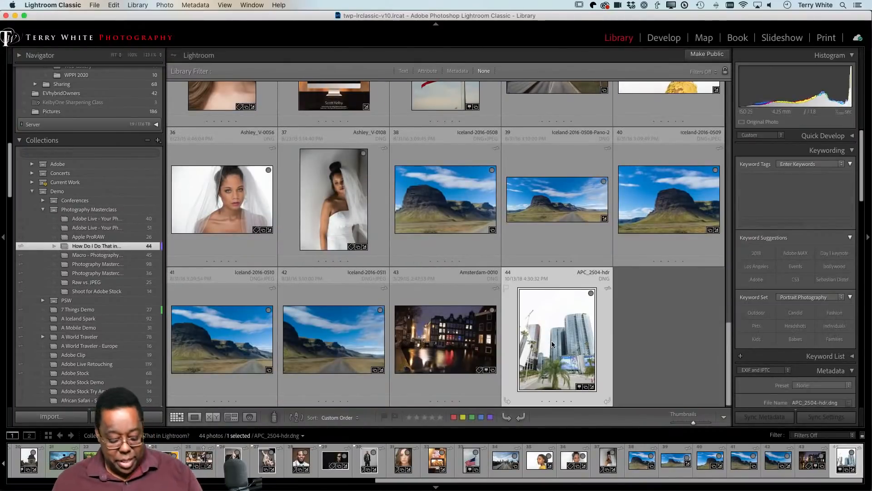
key("f")
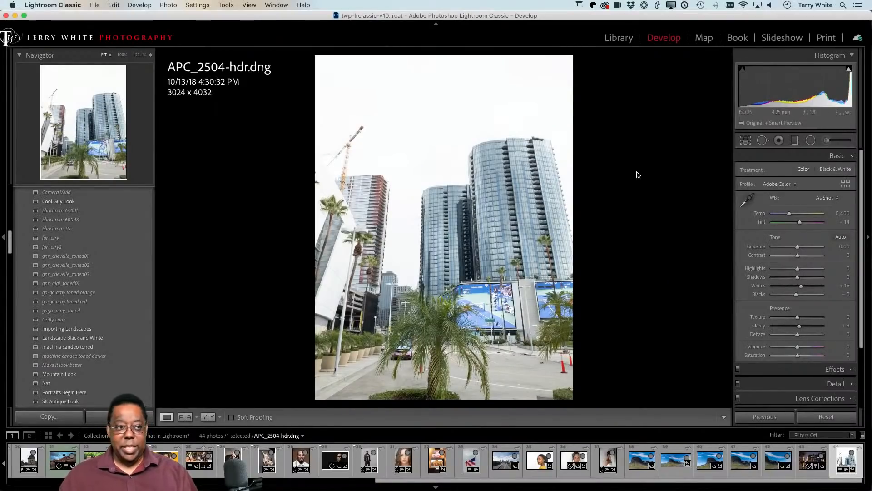
scroll(804, 316, "down", 3)
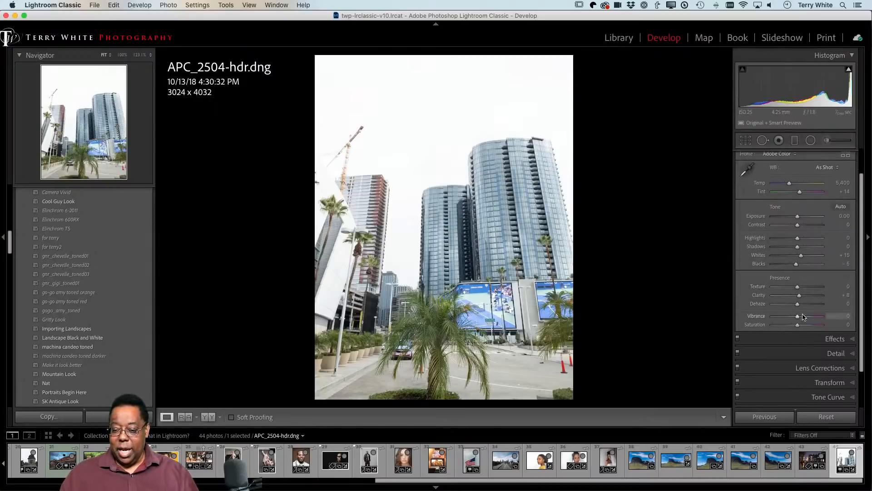
scroll(804, 317, "down", 1)
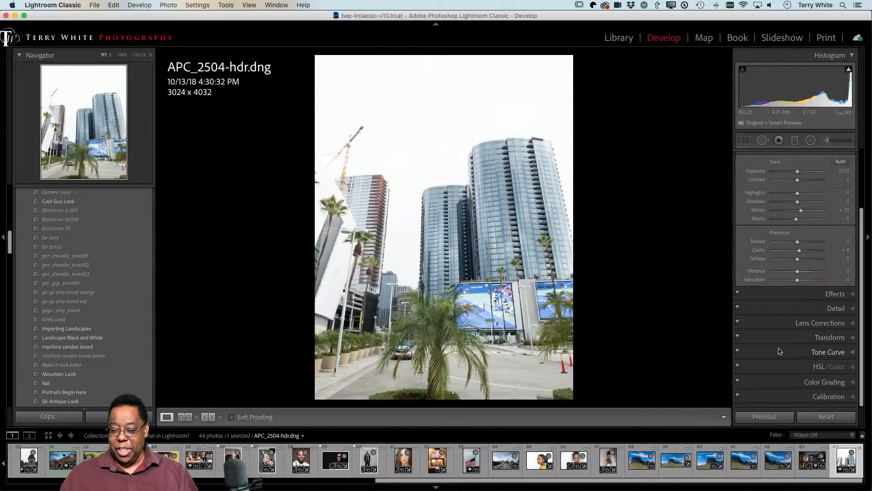
left_click(835, 340)
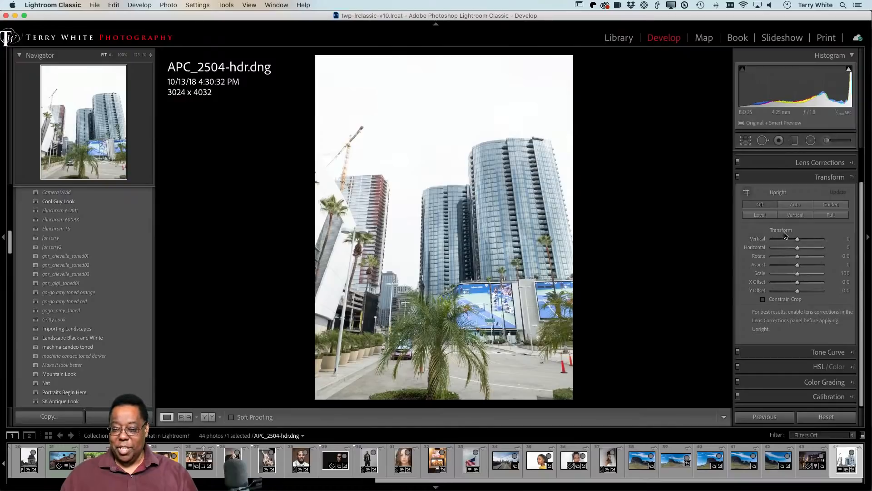
Try the Auto Upright correction on the high-rise photo, and set Upright back to Off
key("alt")
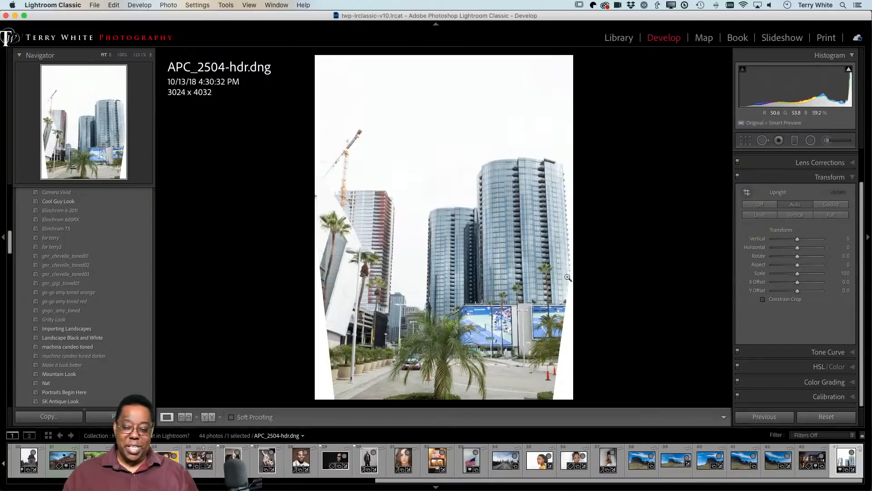
left_click(765, 207)
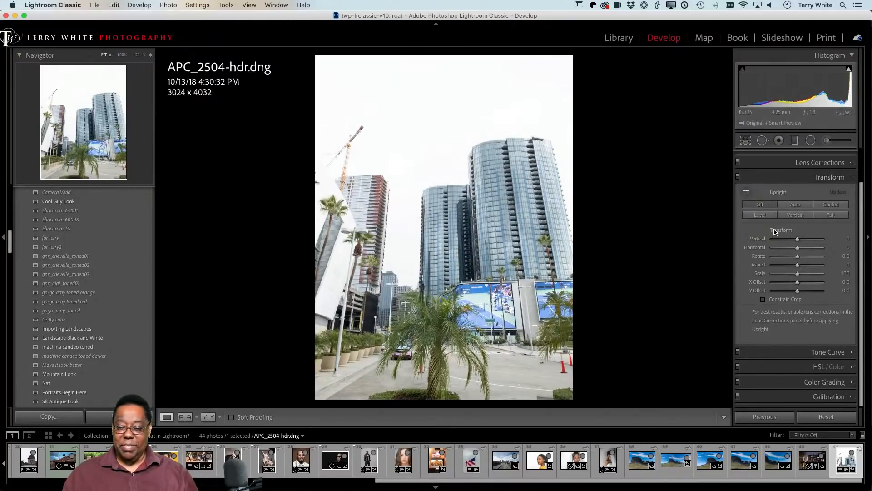
Apply Guided Upright with two vertical guides, along the tallest tower's left edge and the red building's right edge
left_click(833, 206)
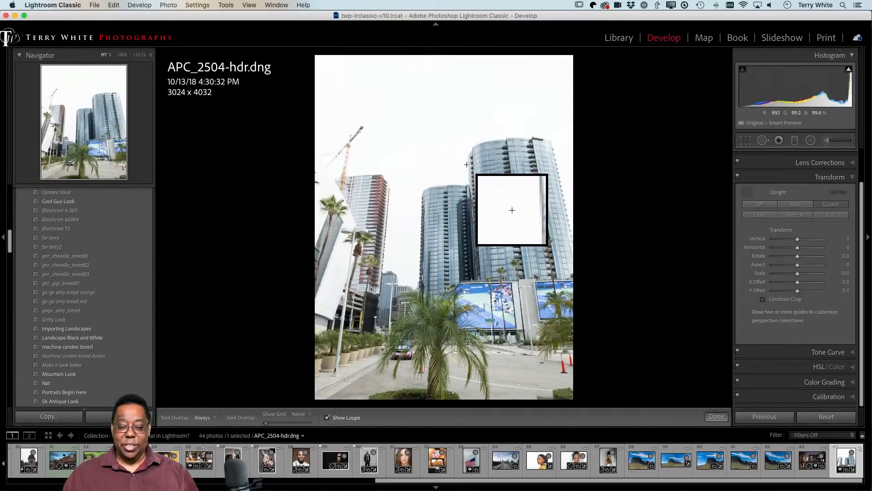
left_click_drag(467, 164, 476, 286)
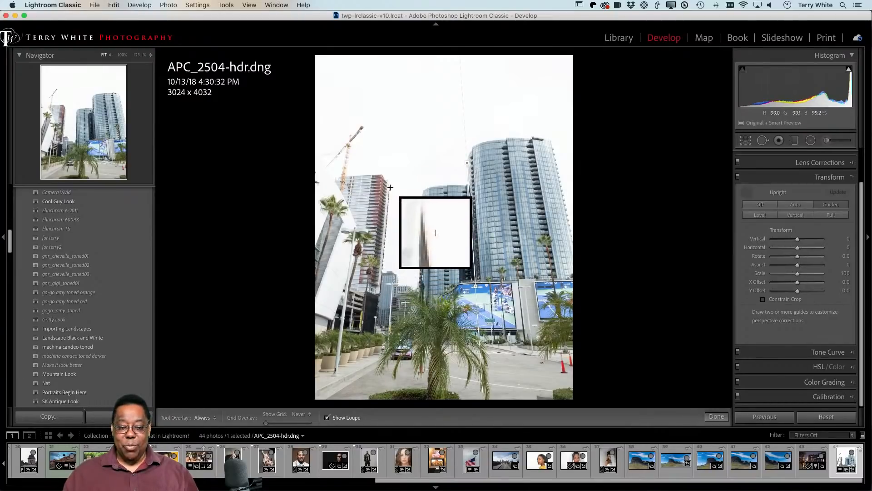
left_click_drag(390, 187, 379, 287)
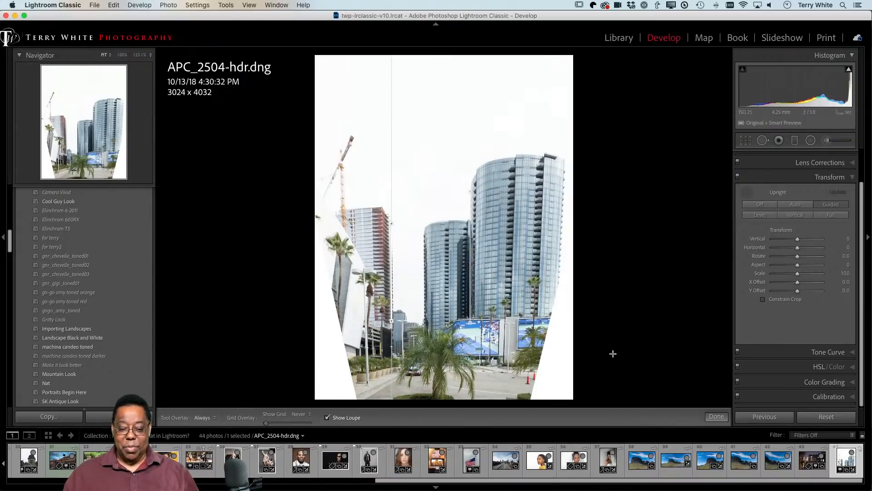
Increase the Transform Scale of the straightened high-rise photo to push its white edges out of the frame
left_click_drag(797, 273, 814, 279)
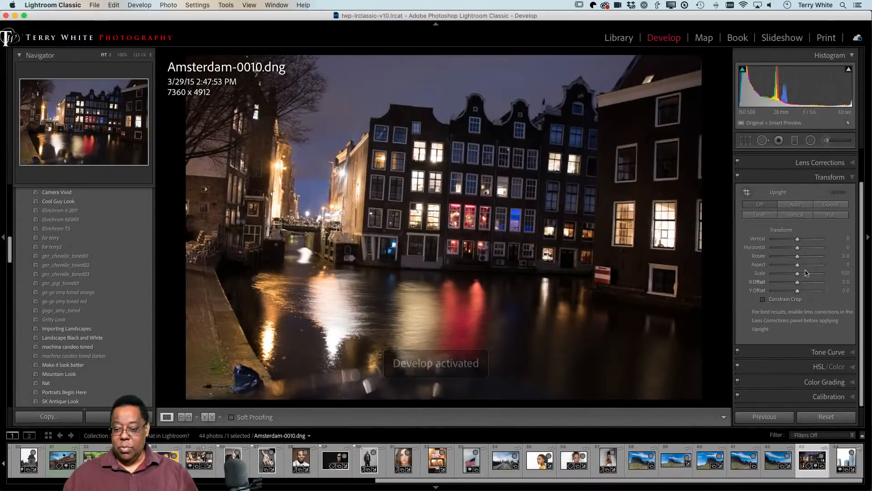
Apply Auto Upright to the Amsterdam-0010 canal photo and set its Transform Scale to 114
left_click(795, 204)
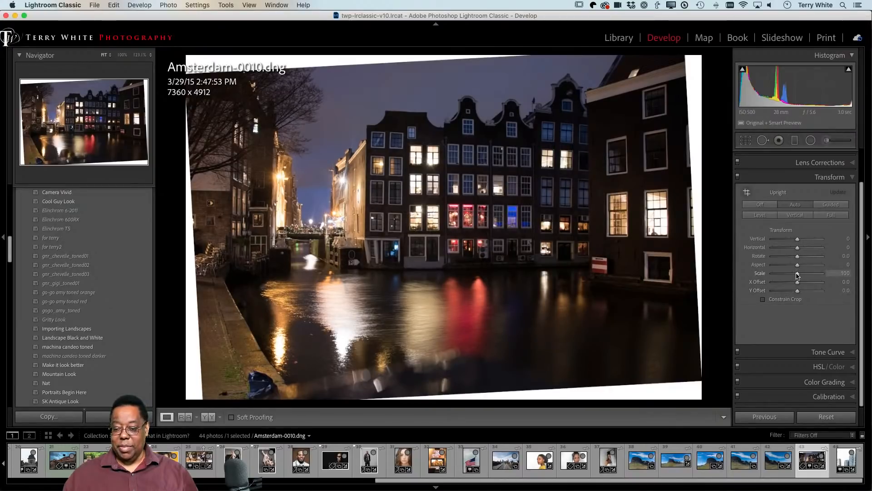
left_click_drag(799, 277, 805, 277)
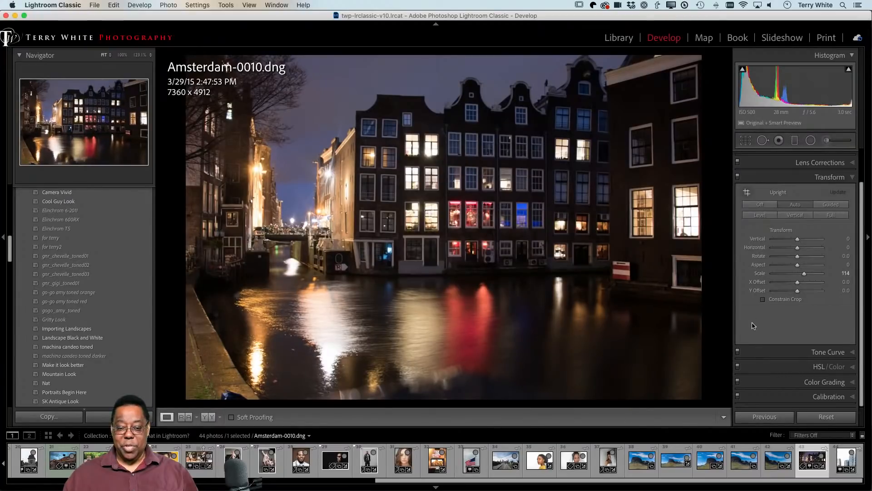
Return to the Library grid and look through the collection's thumbnails for a photo with distracting objects to remove
key("g")
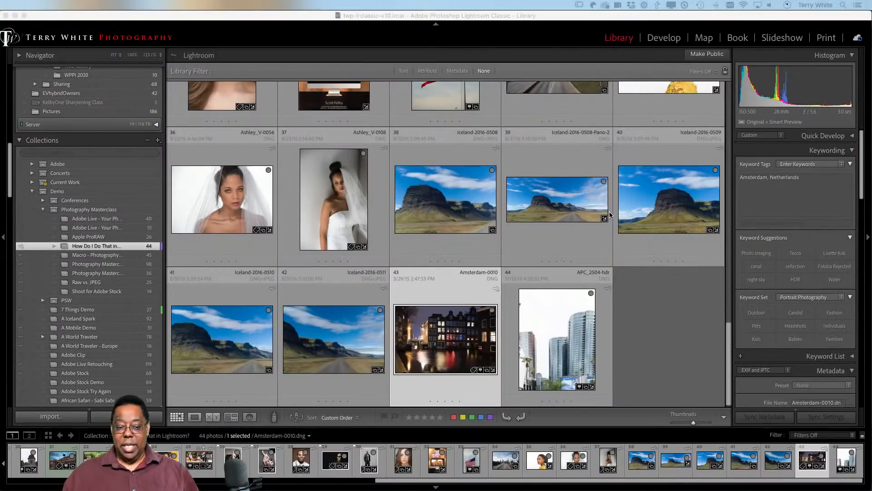
scroll(609, 216, "up", 5)
scroll(610, 212, "up", 3)
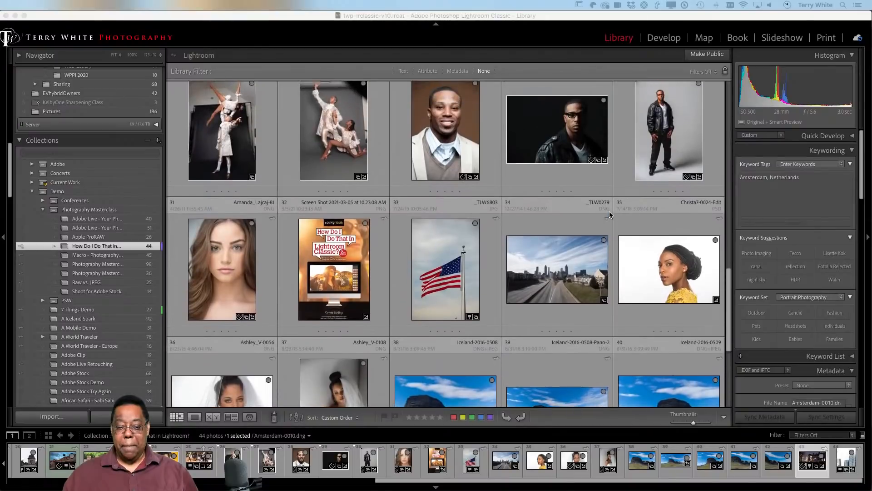
scroll(609, 214, "up", 5)
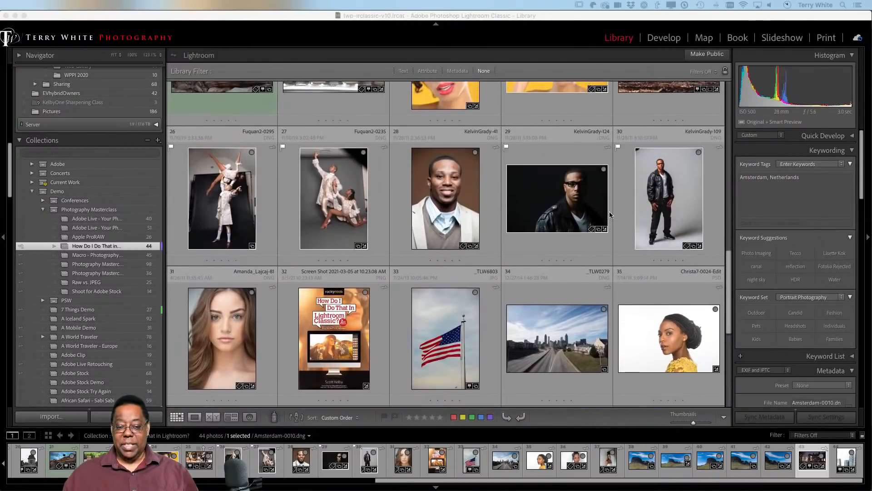
scroll(609, 214, "up", 10)
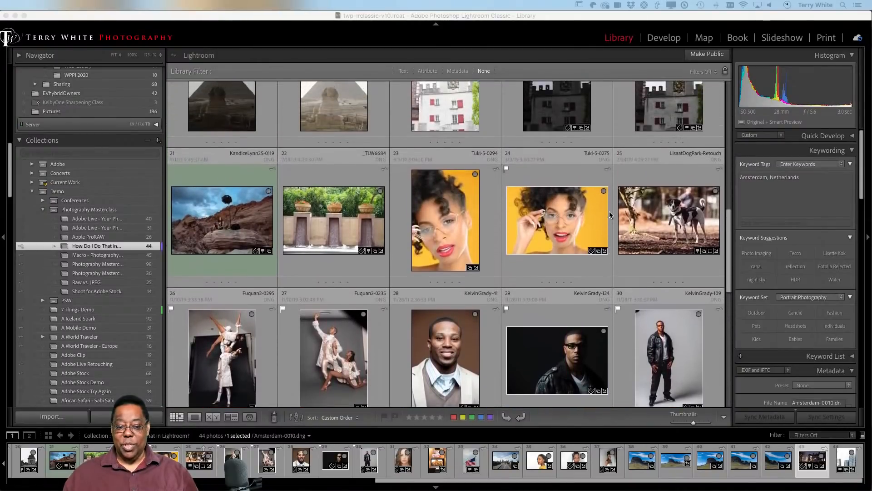
scroll(610, 213, "up", 8)
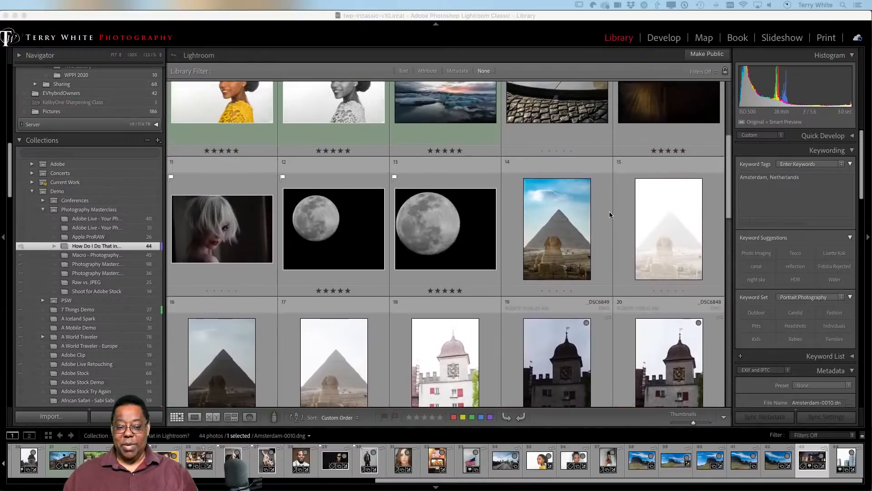
scroll(609, 213, "up", 3)
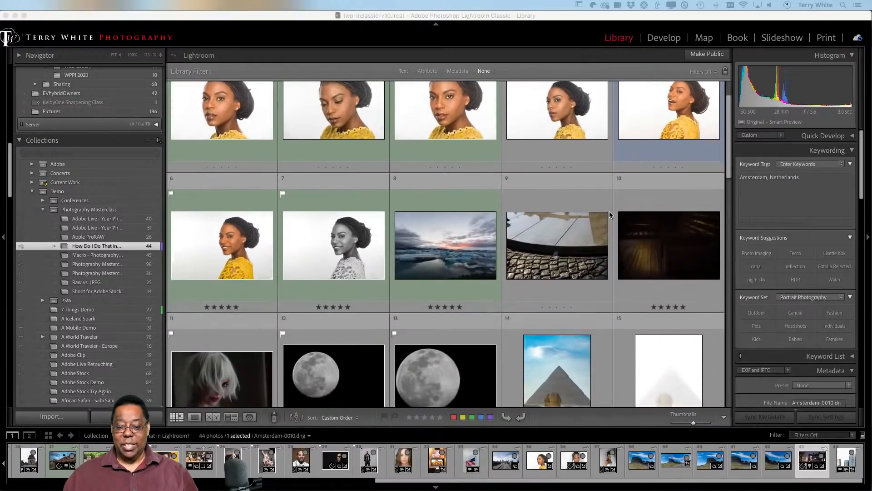
key("j")
scroll(609, 214, "down", 15)
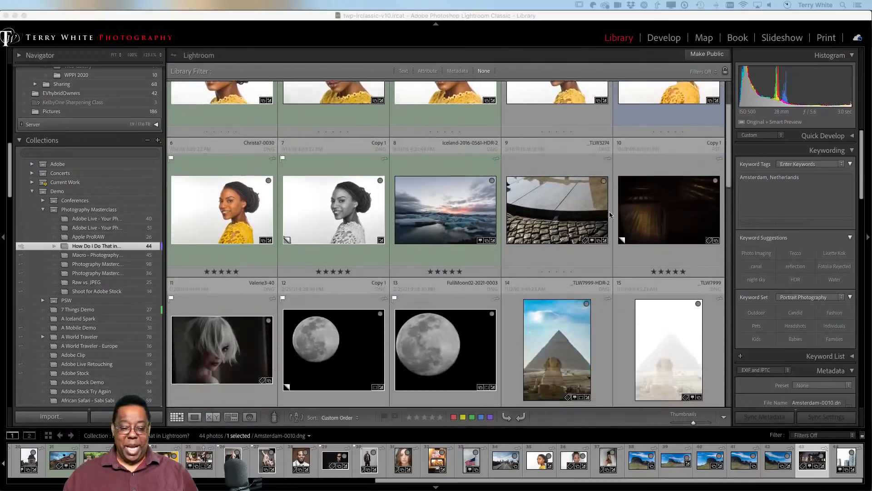
scroll(610, 215, "down", 5)
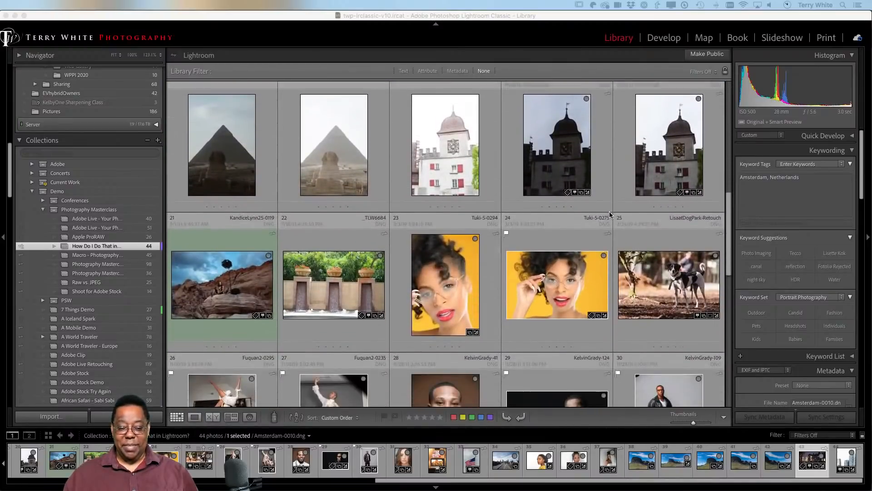
scroll(609, 215, "down", 8)
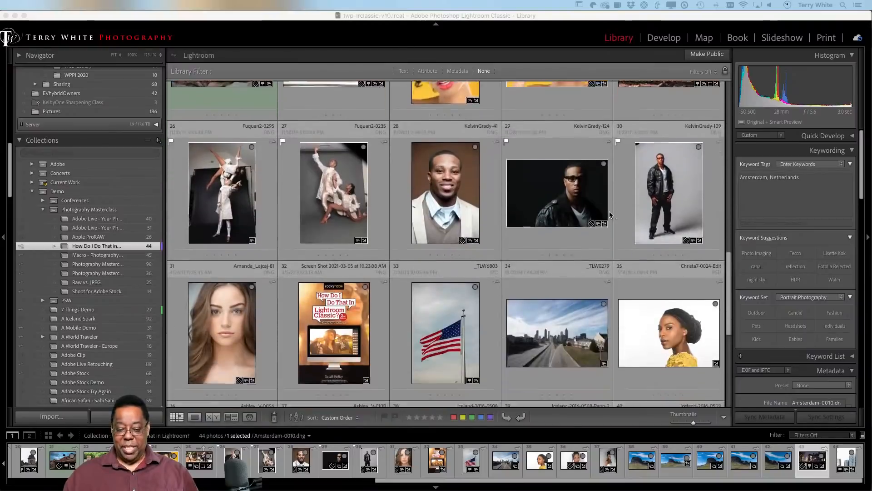
scroll(609, 215, "down", 2)
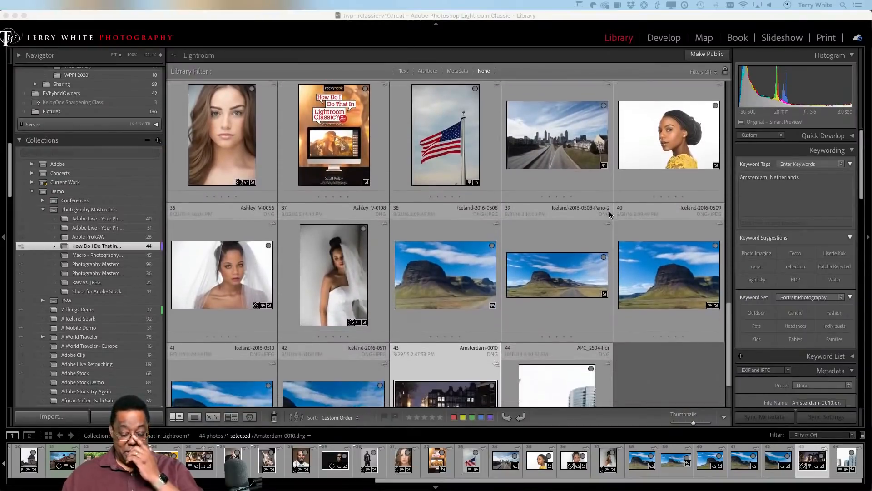
scroll(609, 215, "down", 3)
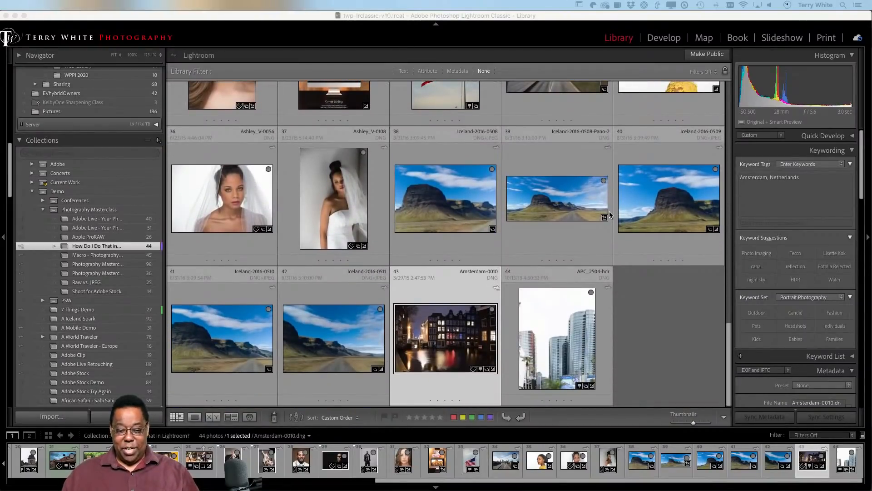
scroll(609, 213, "up", 10)
scroll(609, 215, "up", 3)
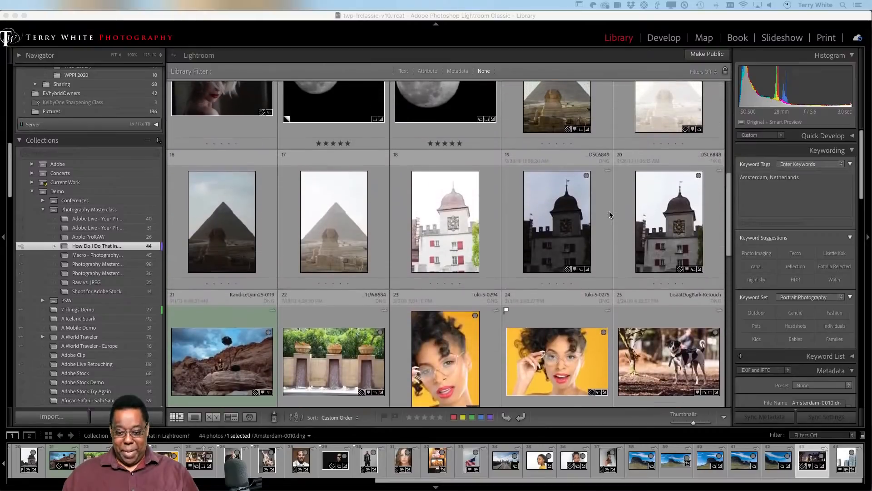
scroll(610, 213, "up", 2)
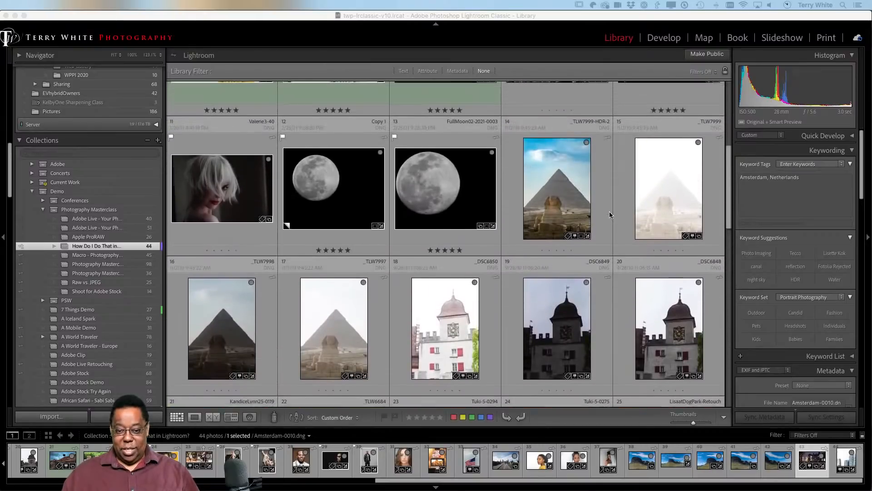
scroll(609, 214, "down", 4)
scroll(609, 215, "down", 2)
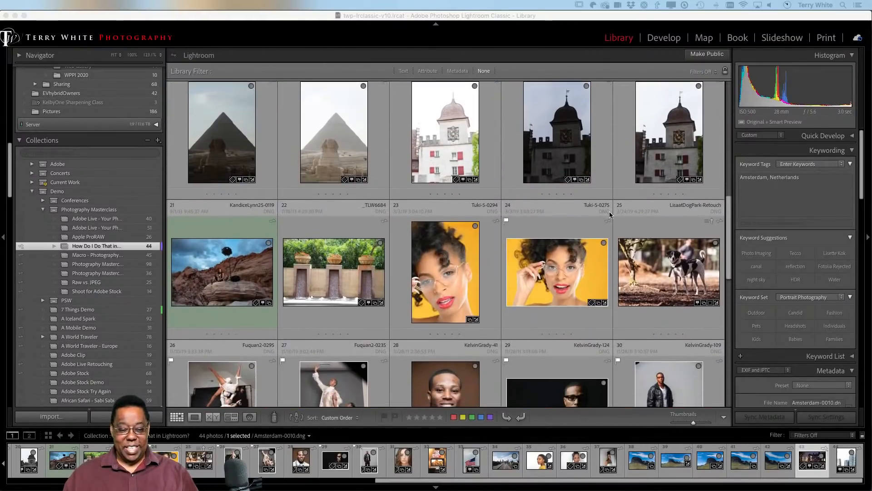
Select the red-rock production shot with the umbrella light, examine it full screen, and return to the grid
left_click(214, 271)
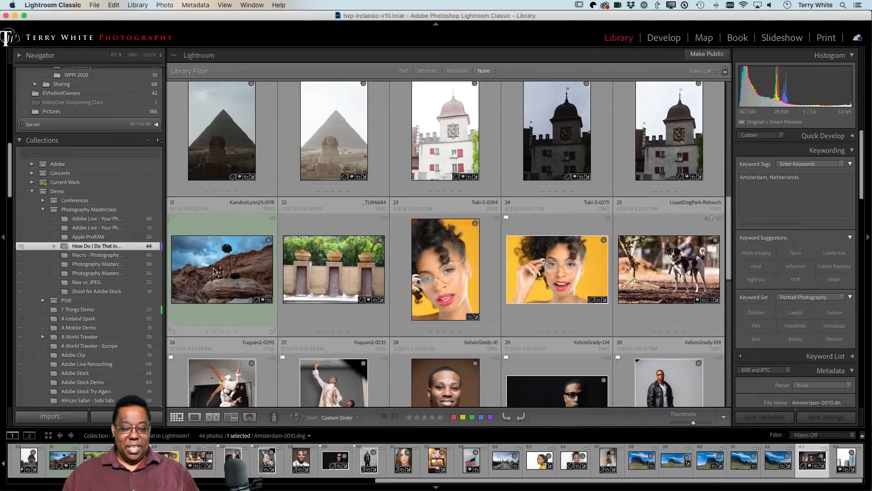
key("f")
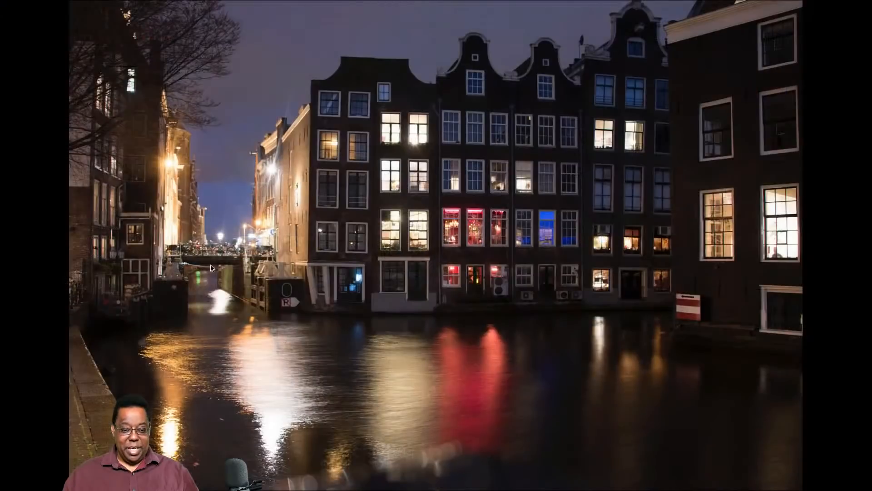
key("Escape")
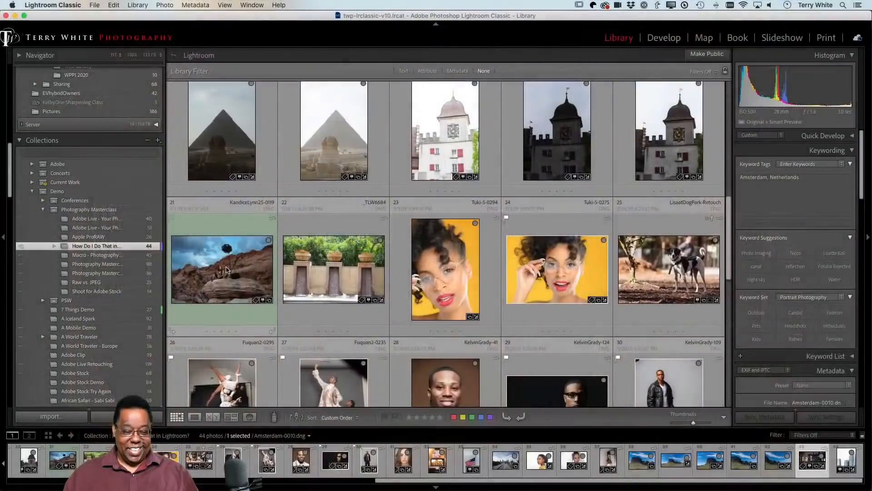
left_click(227, 270)
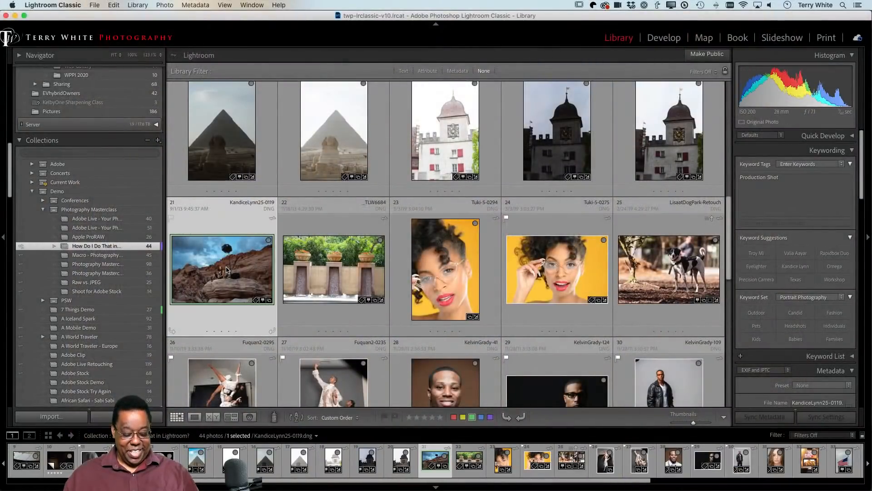
key("f")
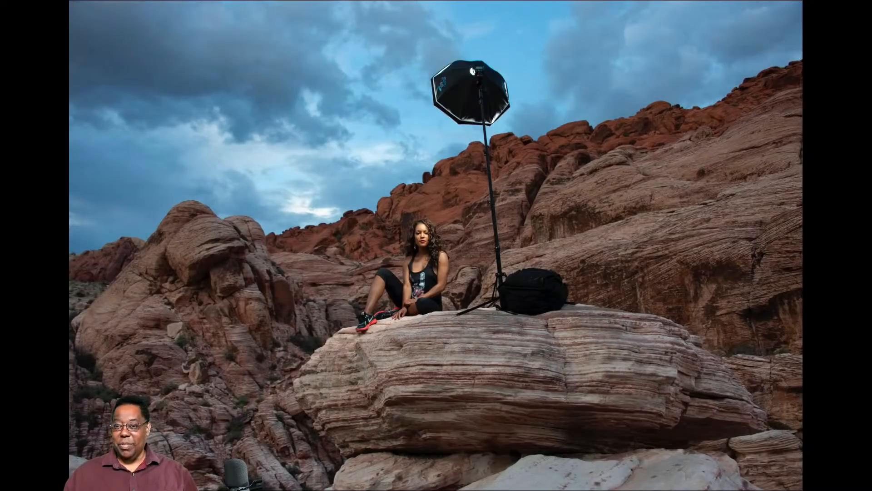
key("Escape")
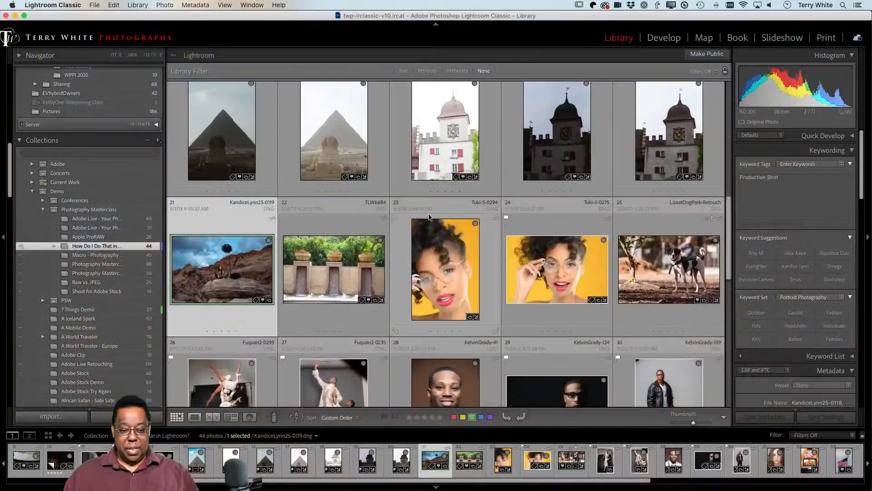
Open the red-rock production shot for editing in Adobe Photoshop 2021
right_click(214, 268)
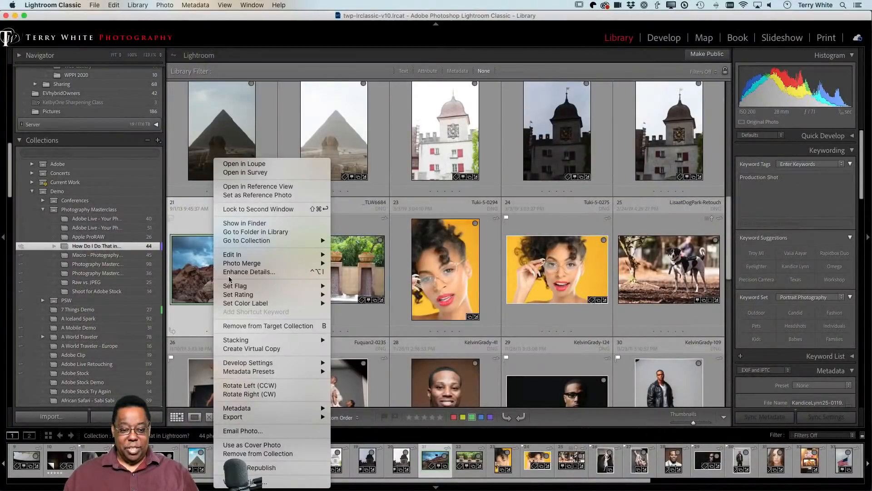
mouse_move(250, 255)
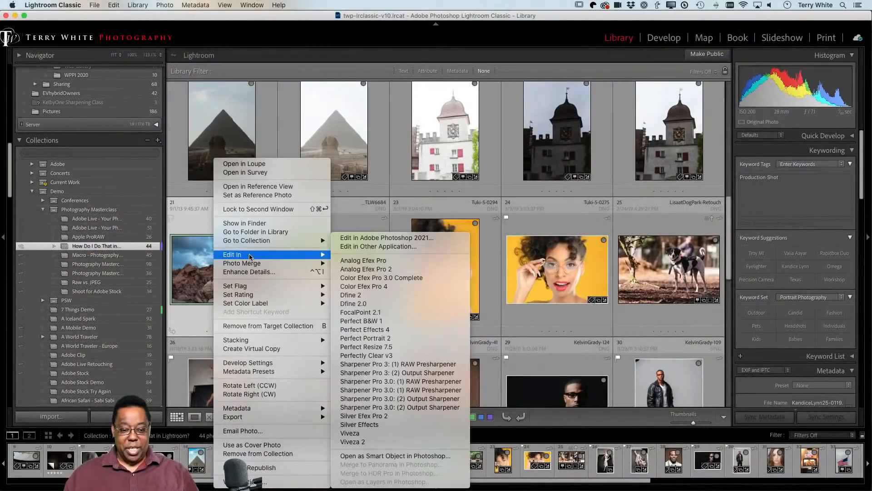
left_click(369, 238)
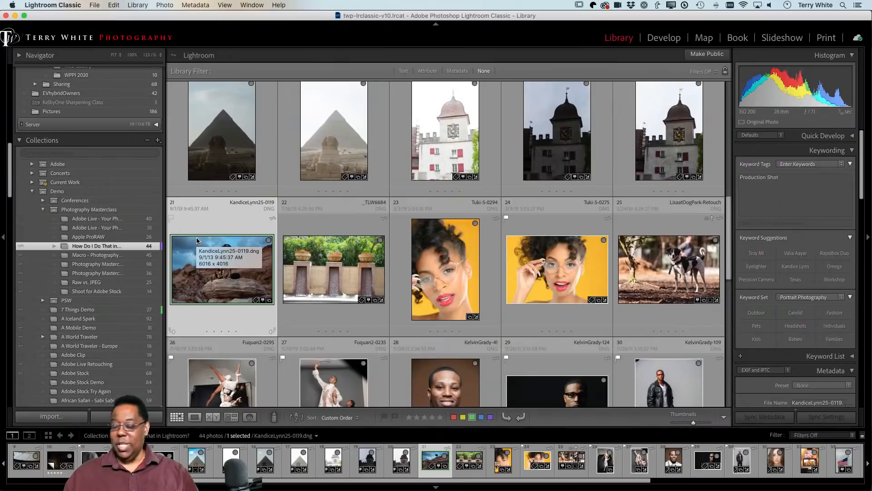
key("super+e")
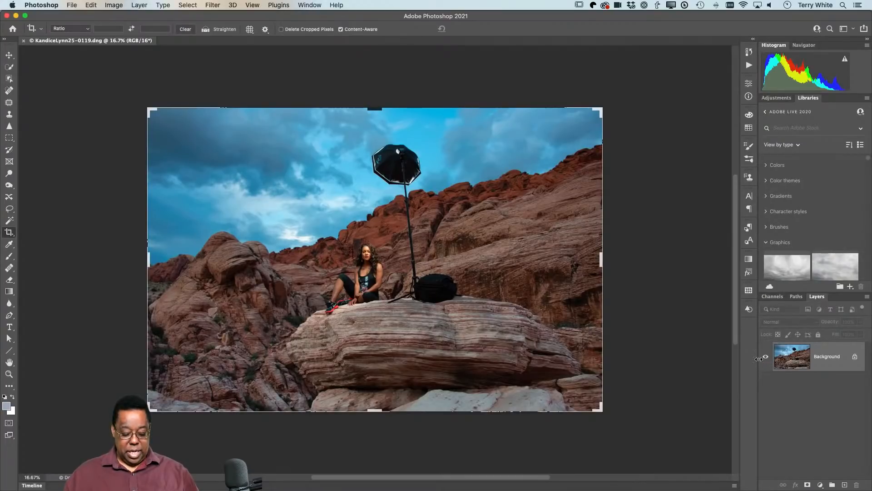
Select the umbrella light, its stand and the black bag with the Object Selection tool in Lasso mode, adding the stand's leg
key("v")
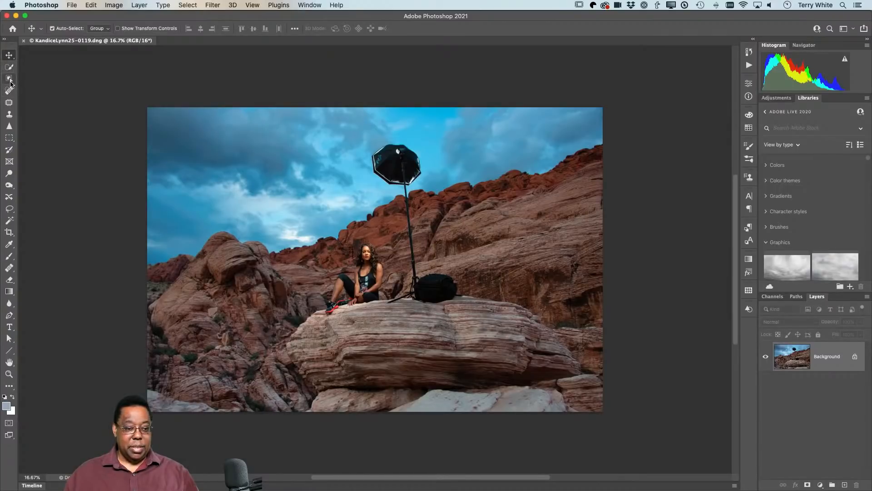
left_click(10, 80)
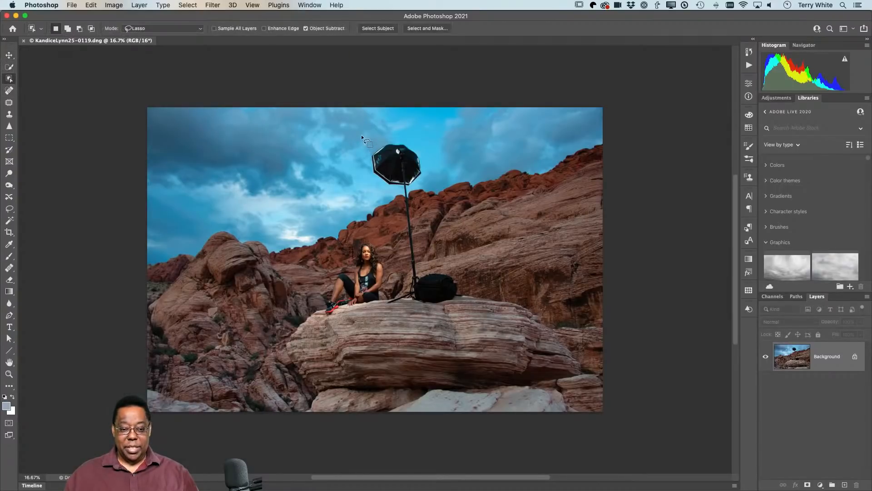
mouse_move(362, 135)
left_mouse_down()
mouse_move(369, 179)
mouse_move(399, 244)
left_mouse_up()
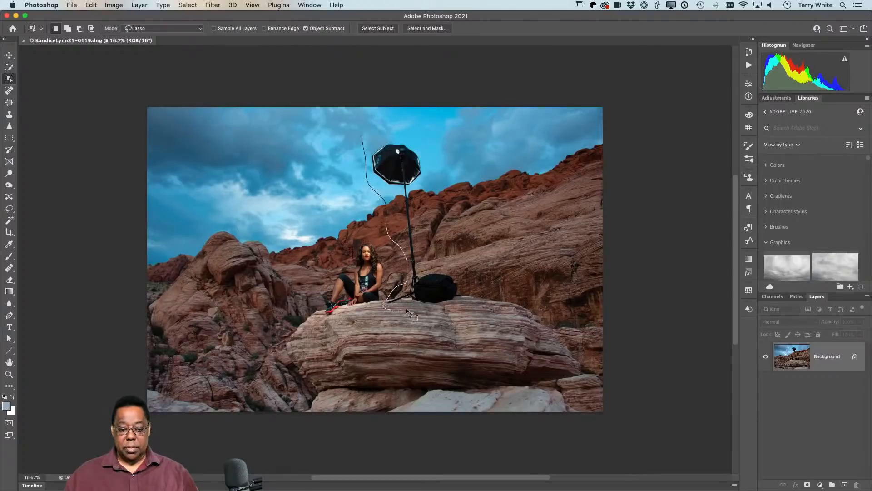
mouse_move(447, 309)
left_mouse_down()
mouse_move(469, 275)
mouse_move(449, 273)
left_mouse_up()
left_click_drag(413, 211, 414, 189)
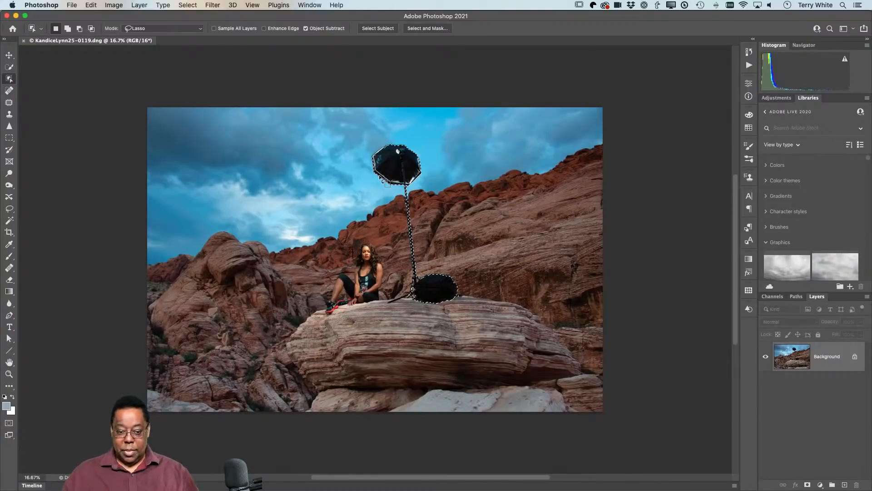
left_click_drag(411, 291, 379, 305)
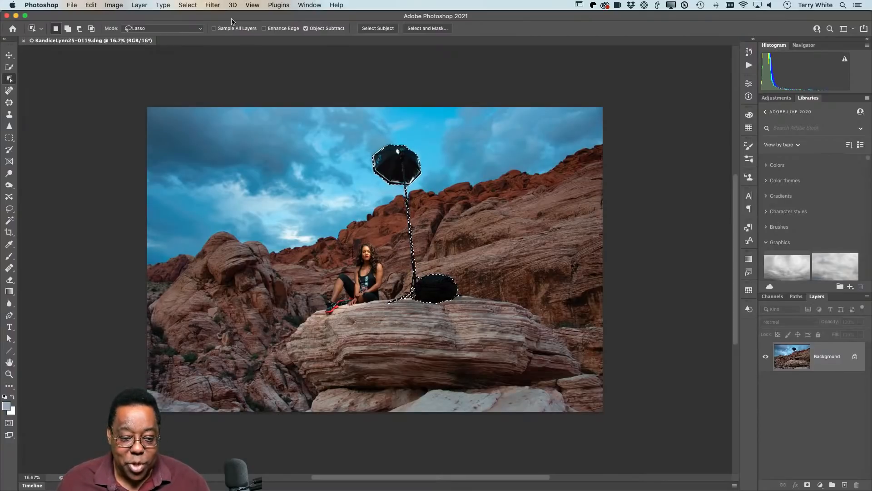
Expand the selection around the umbrella light, stand and bag by 2 pixels, and expand it again by 20 pixels
left_click(188, 4)
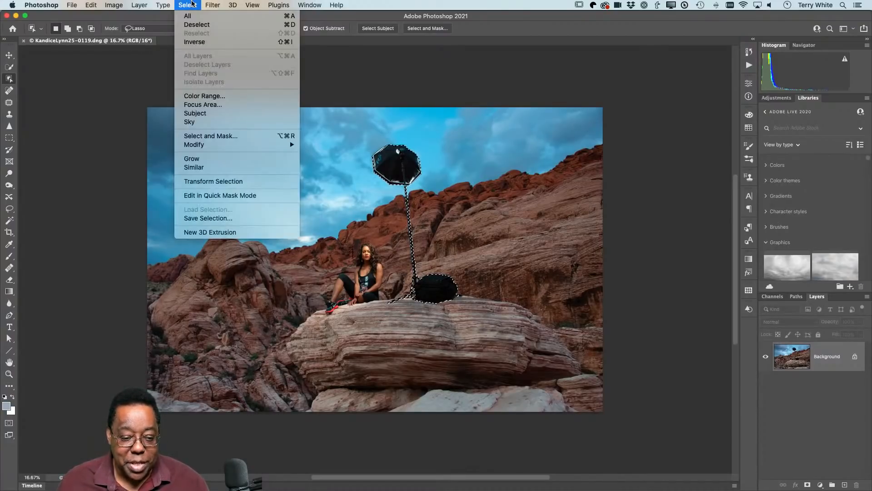
mouse_move(205, 144)
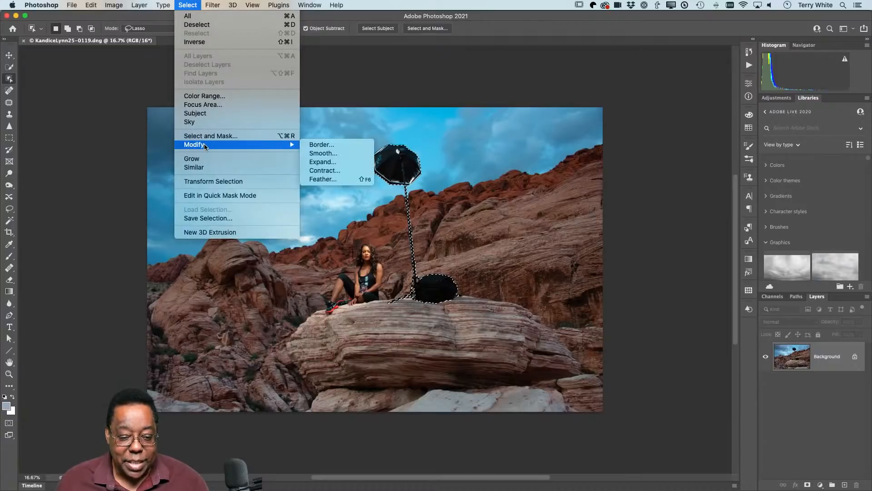
left_click(323, 162)
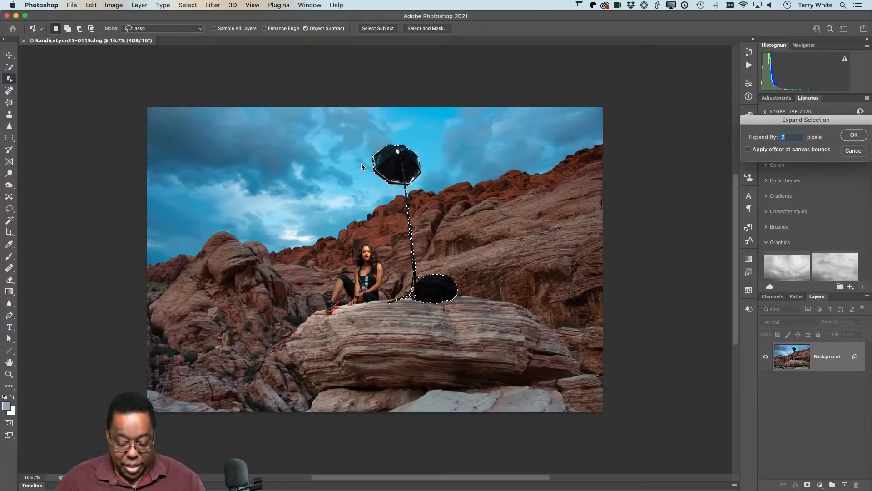
key("Return")
left_click(187, 5)
mouse_move(220, 146)
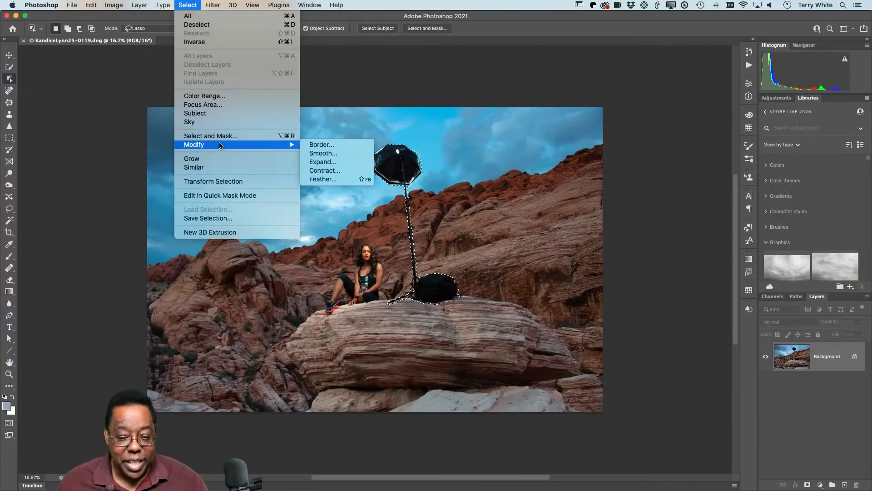
left_click(342, 162)
type("20")
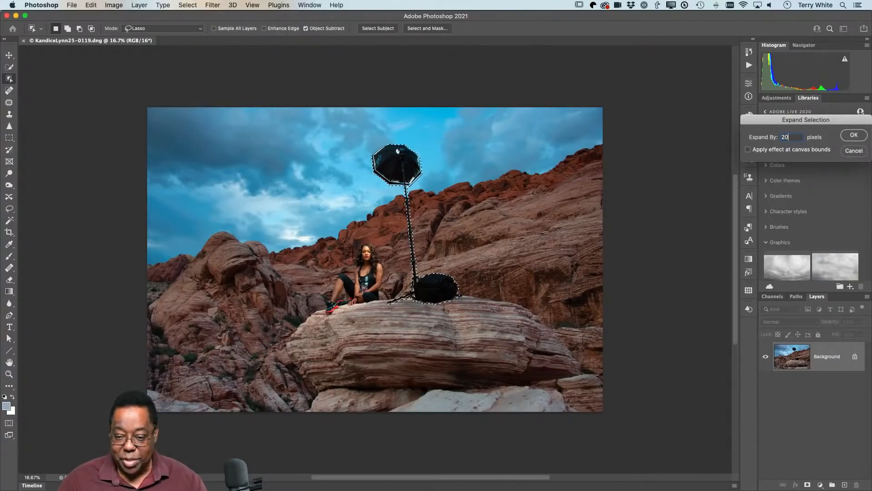
key("Return")
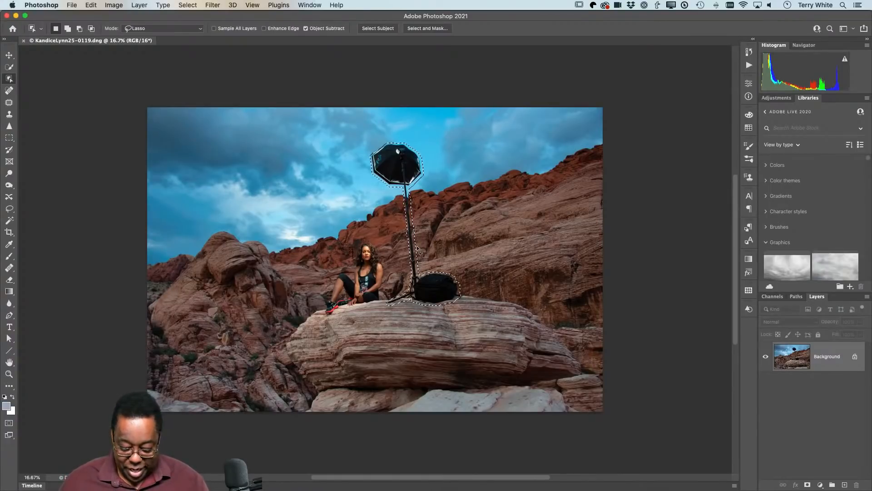
Fill the selected light, stand and bag using Content-Aware with Color Adaptation, Normal mode and 100% opacity, and deselect
key("super+equal")
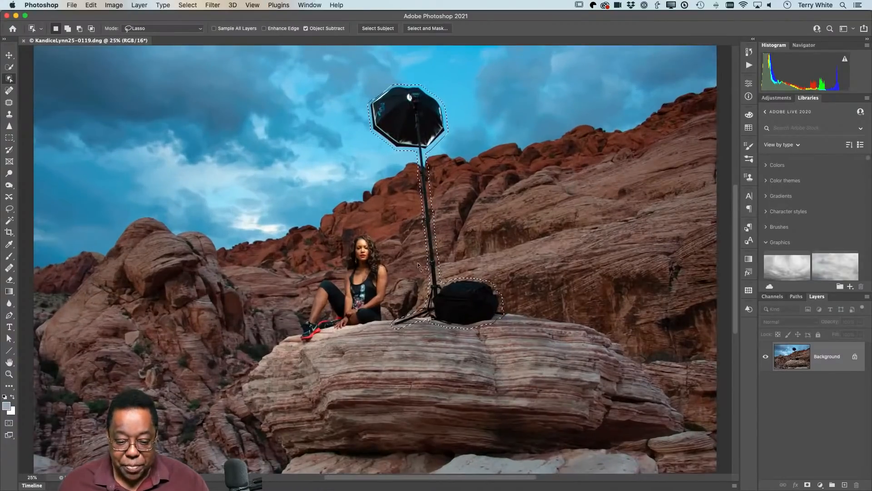
key("shift+BackSpace")
left_click(595, 66)
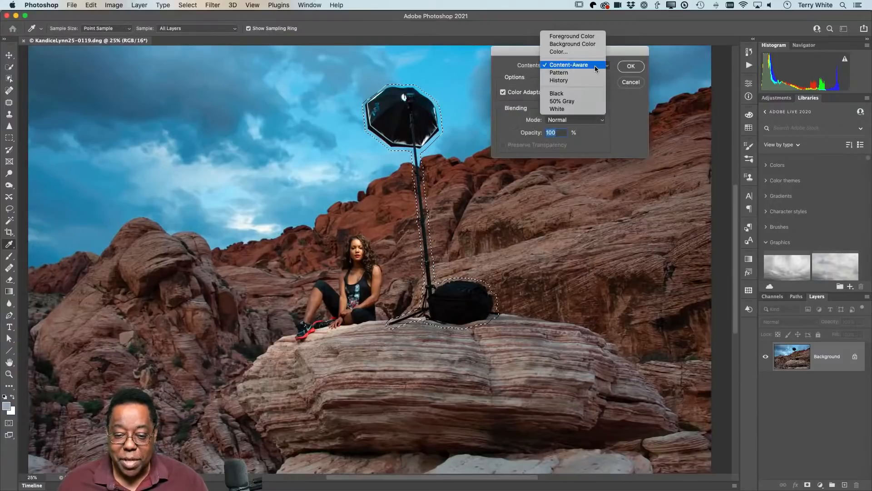
left_click(595, 66)
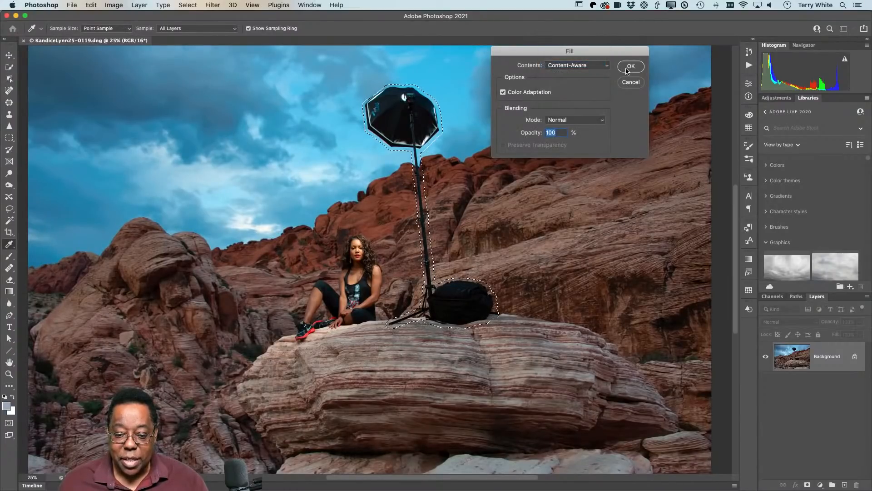
key("Return")
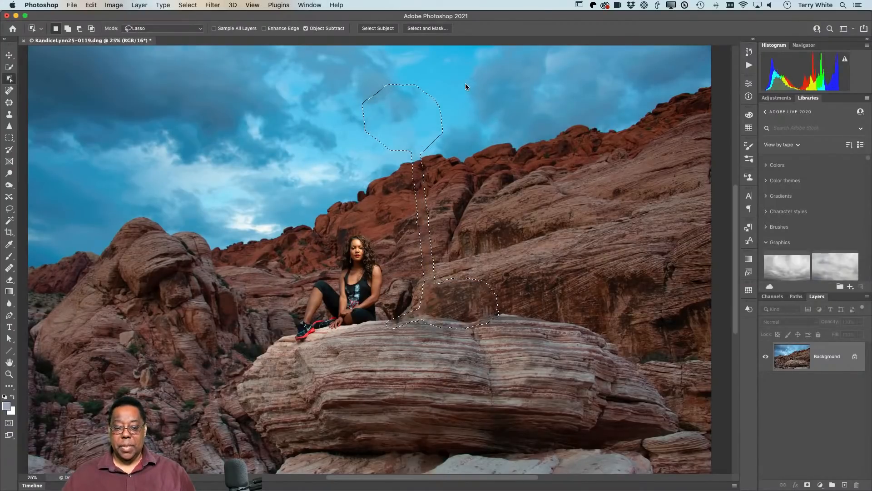
key("super+d")
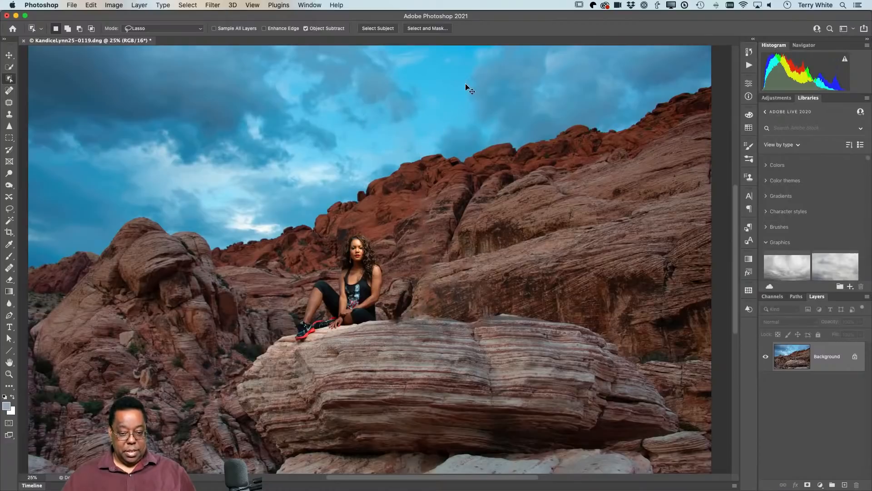
Switch to Lightroom Classic, view the red-rock photo without the light stand full screen, and return to the Library grid
key("super+Tab")
key("f")
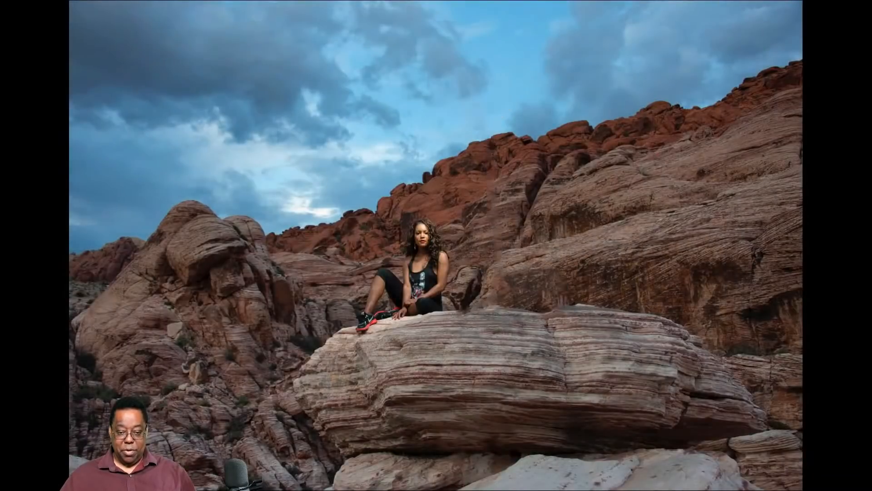
key("f")
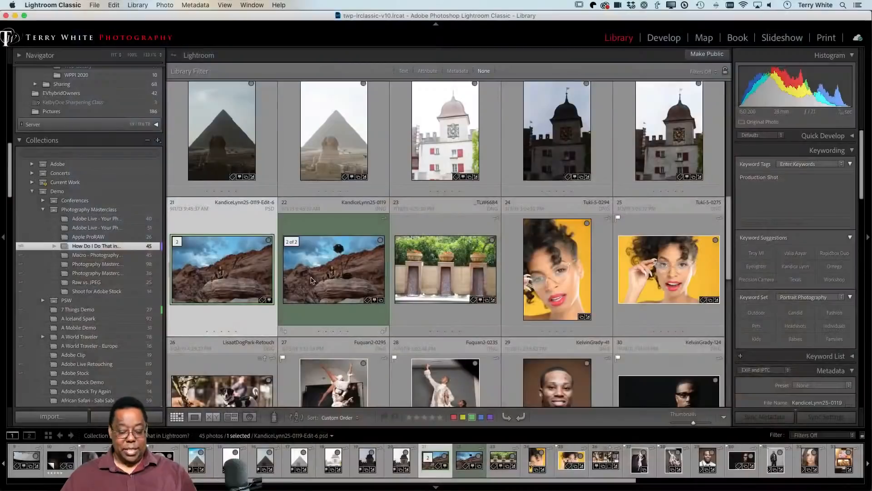